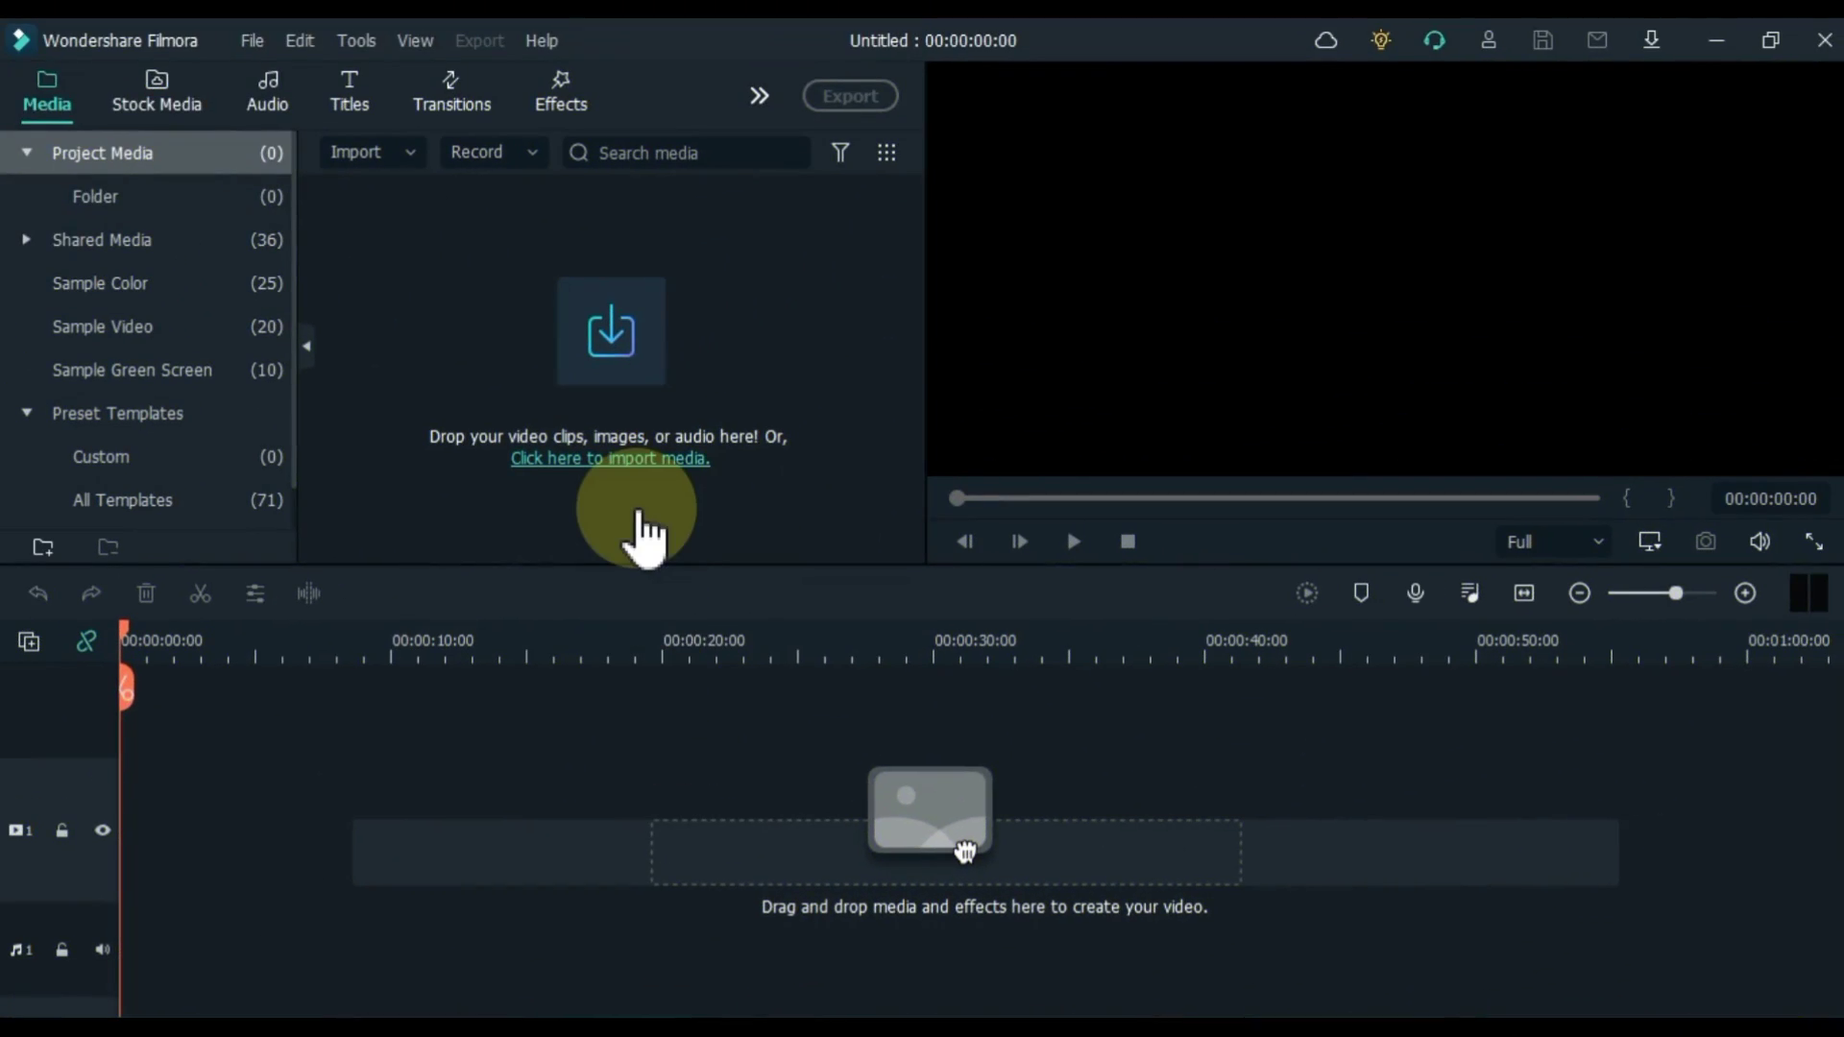
- Import the clips 01.mp4 and 02.mp4 into the project media
left_click(613, 351)
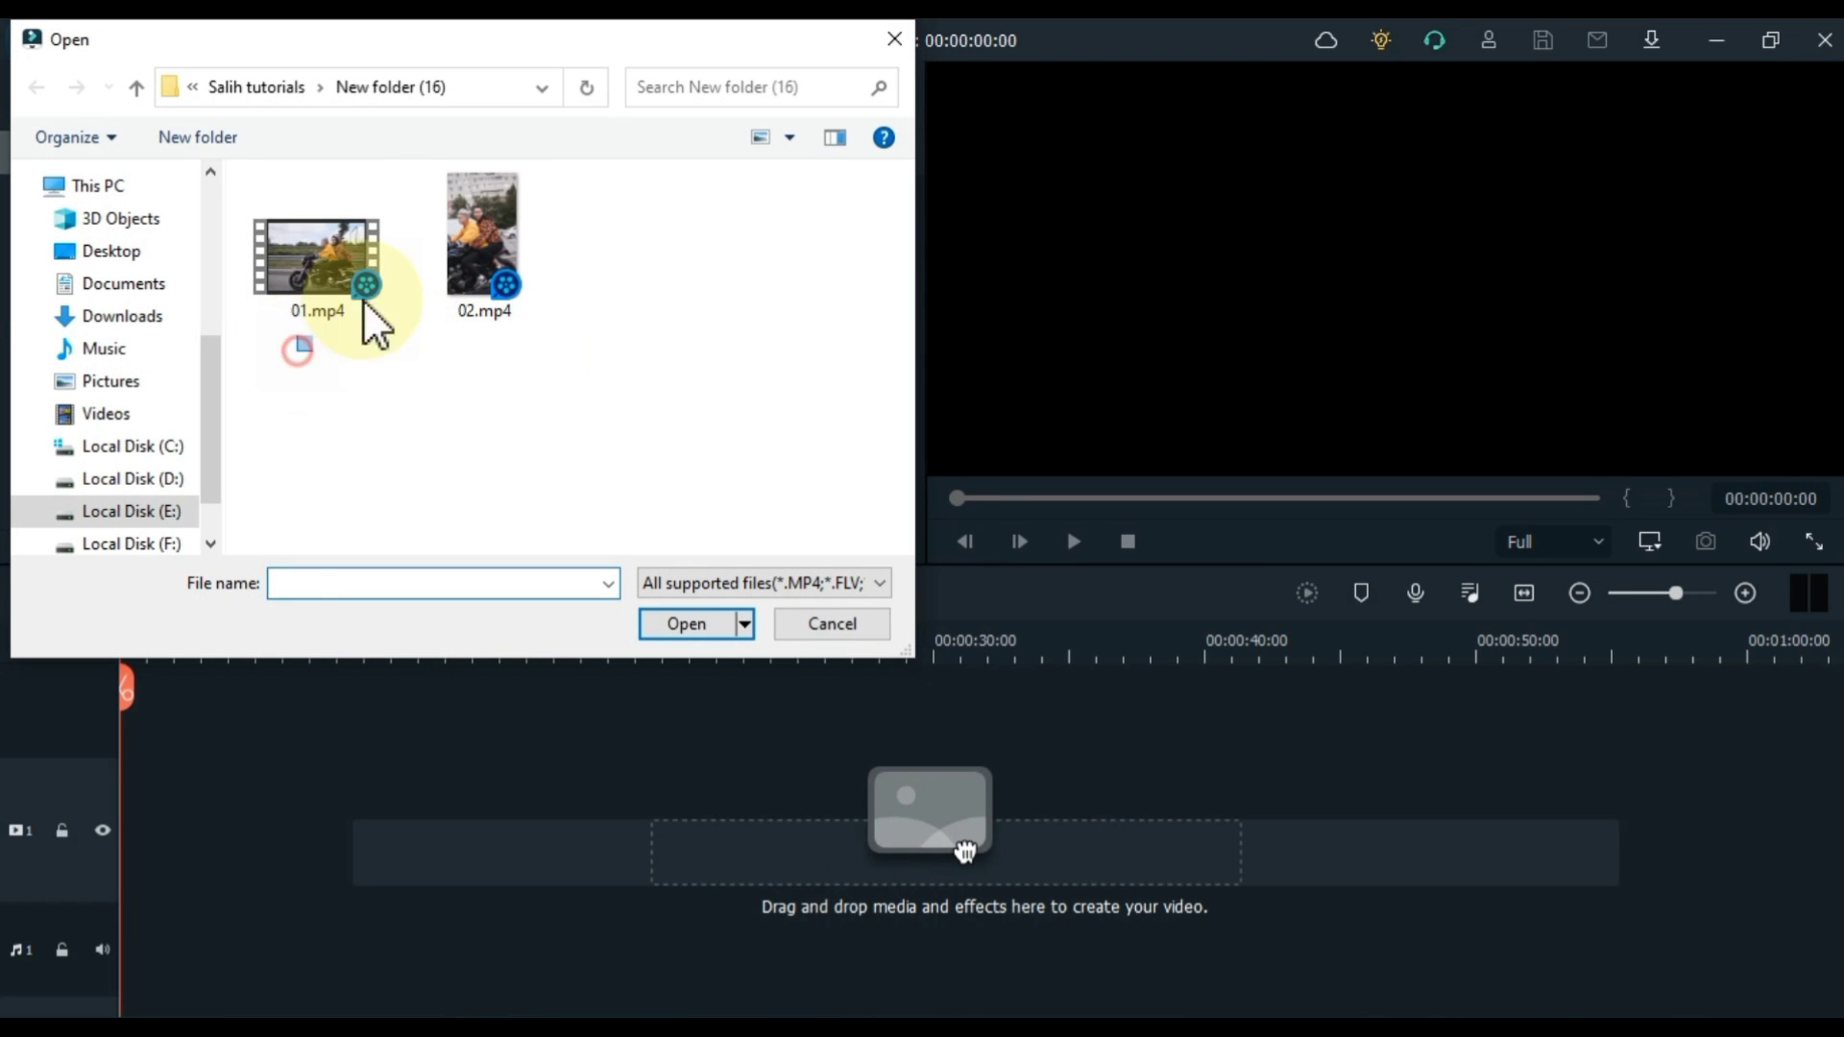
left_click_drag(383, 291, 490, 270)
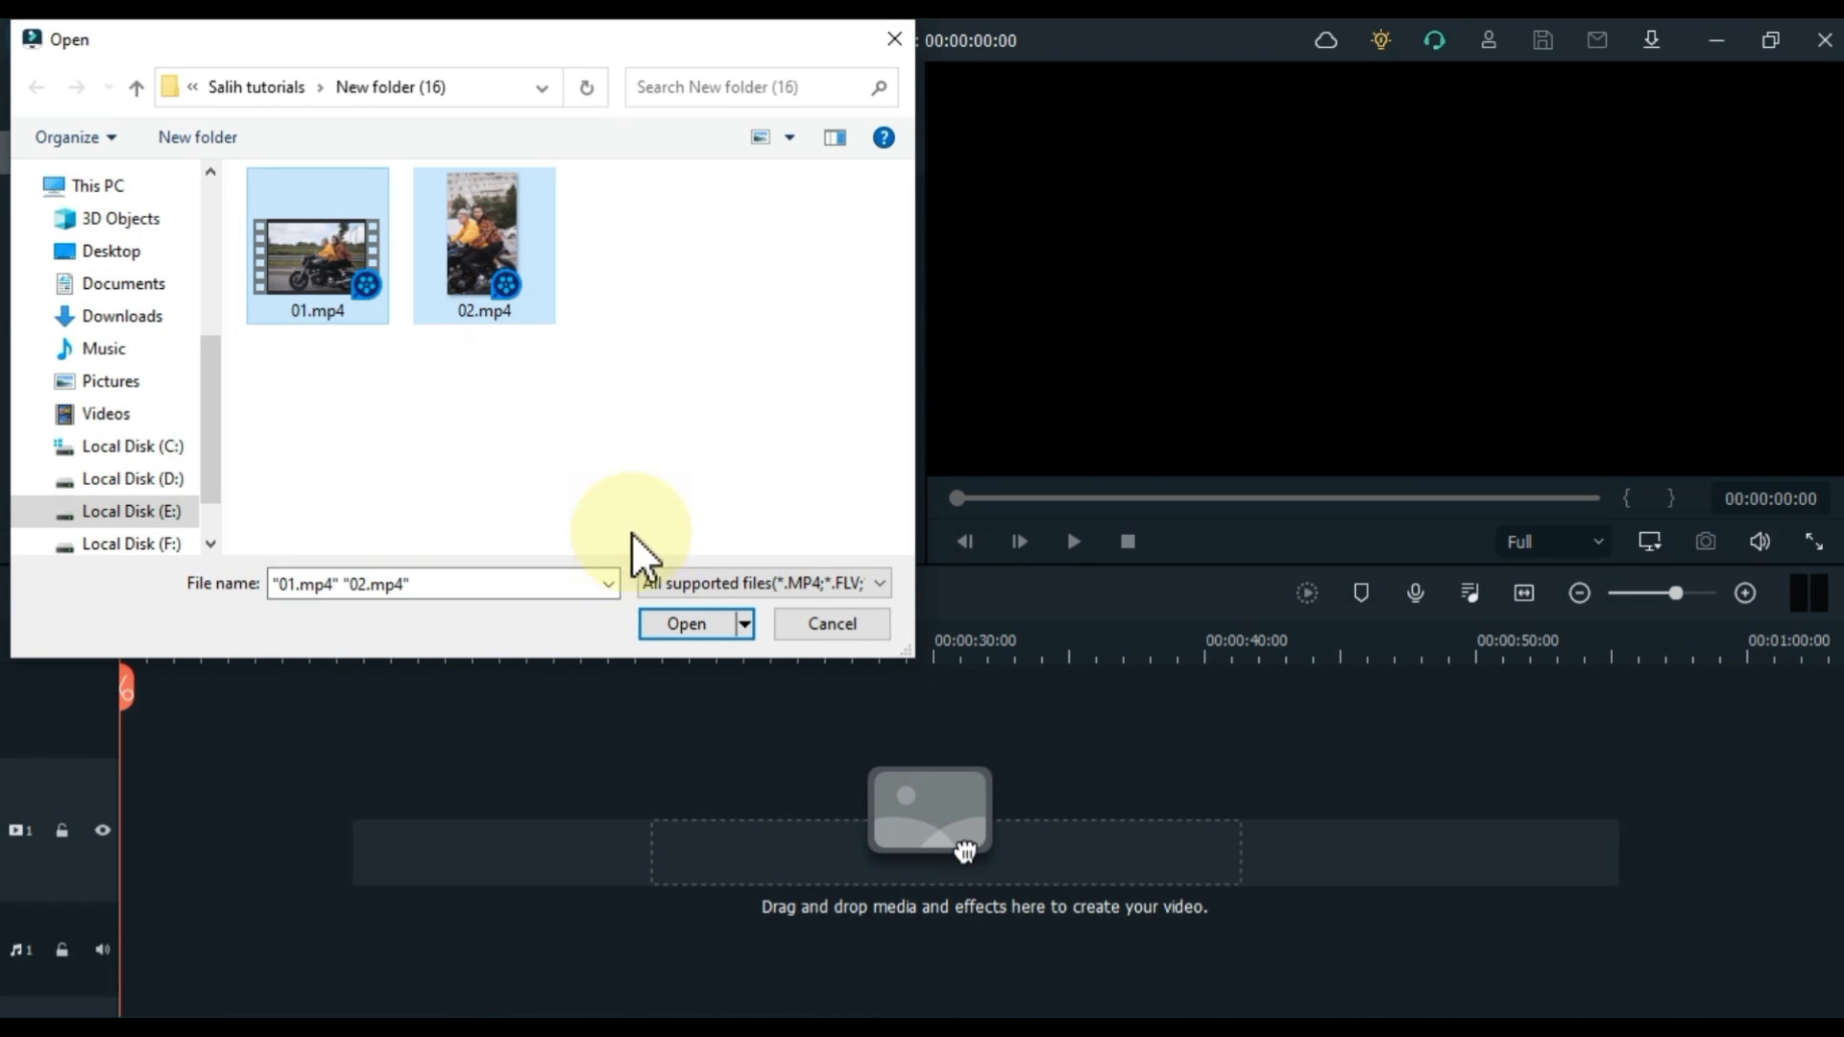
left_click(687, 624)
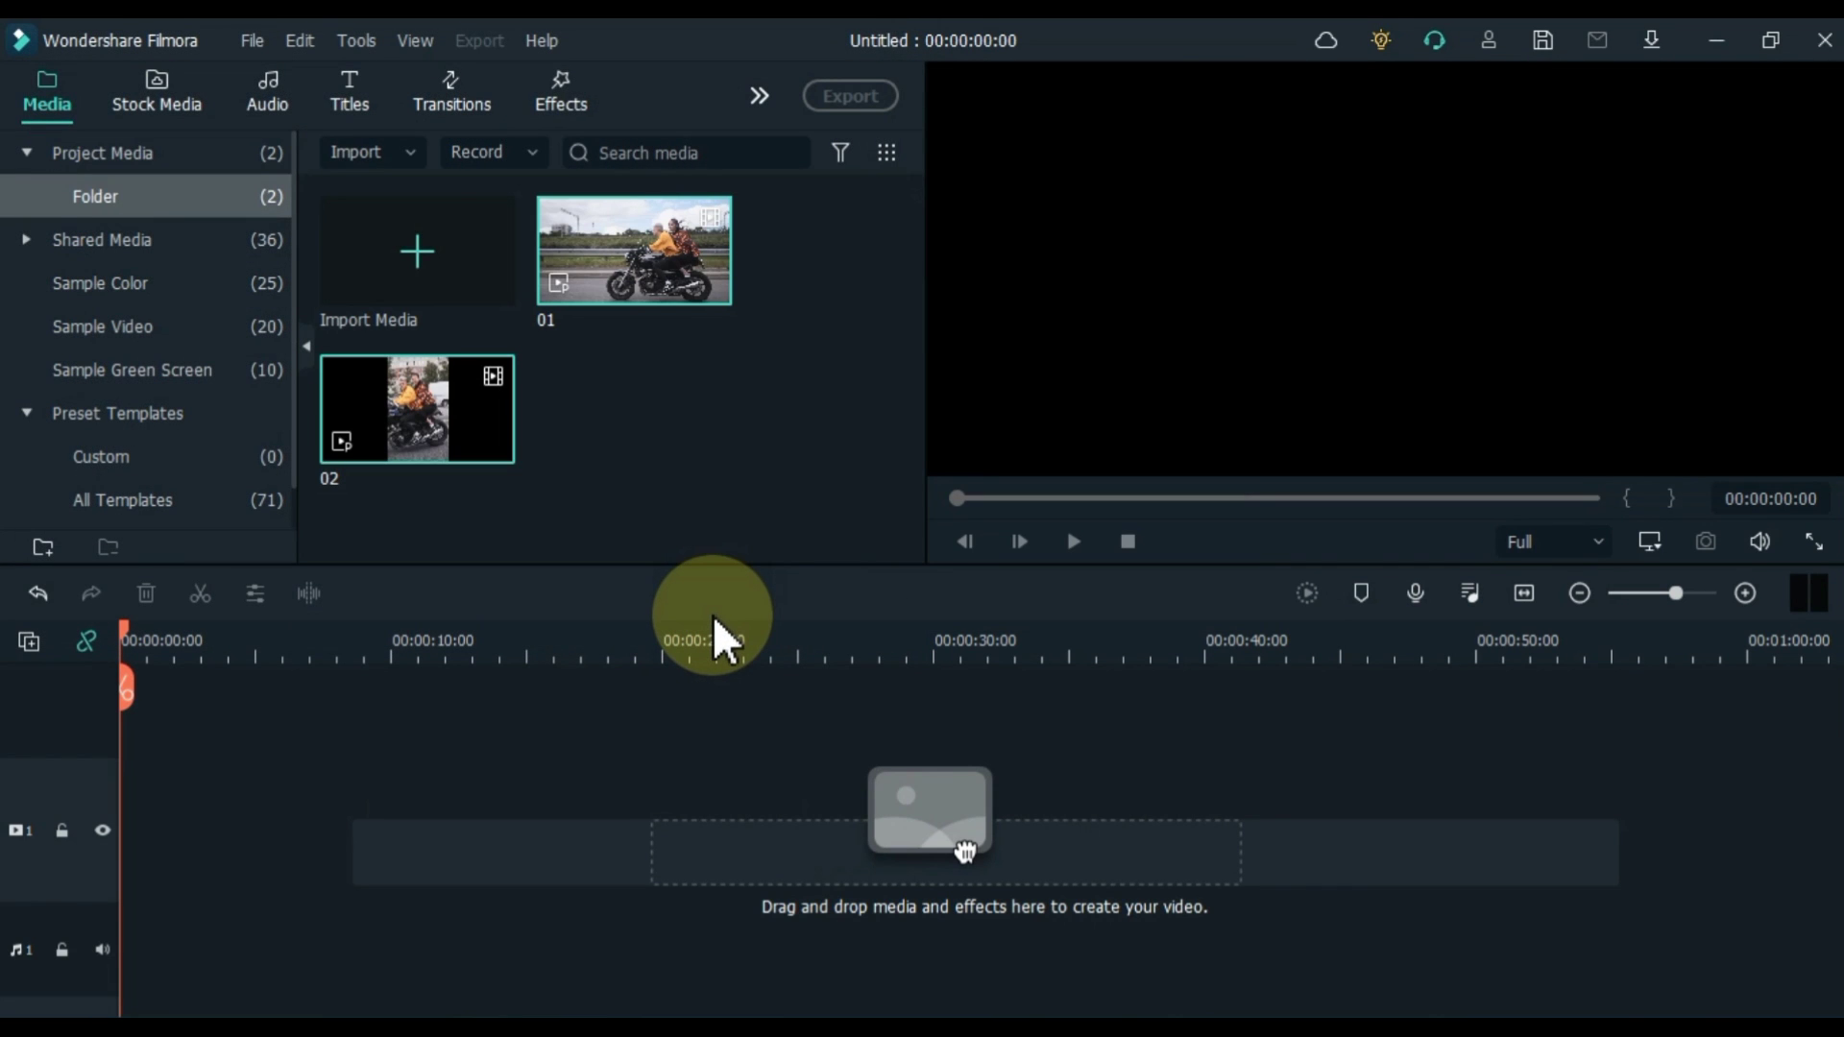
- Play the portrait clip 02 in the preview at full screen
left_click(620, 286)
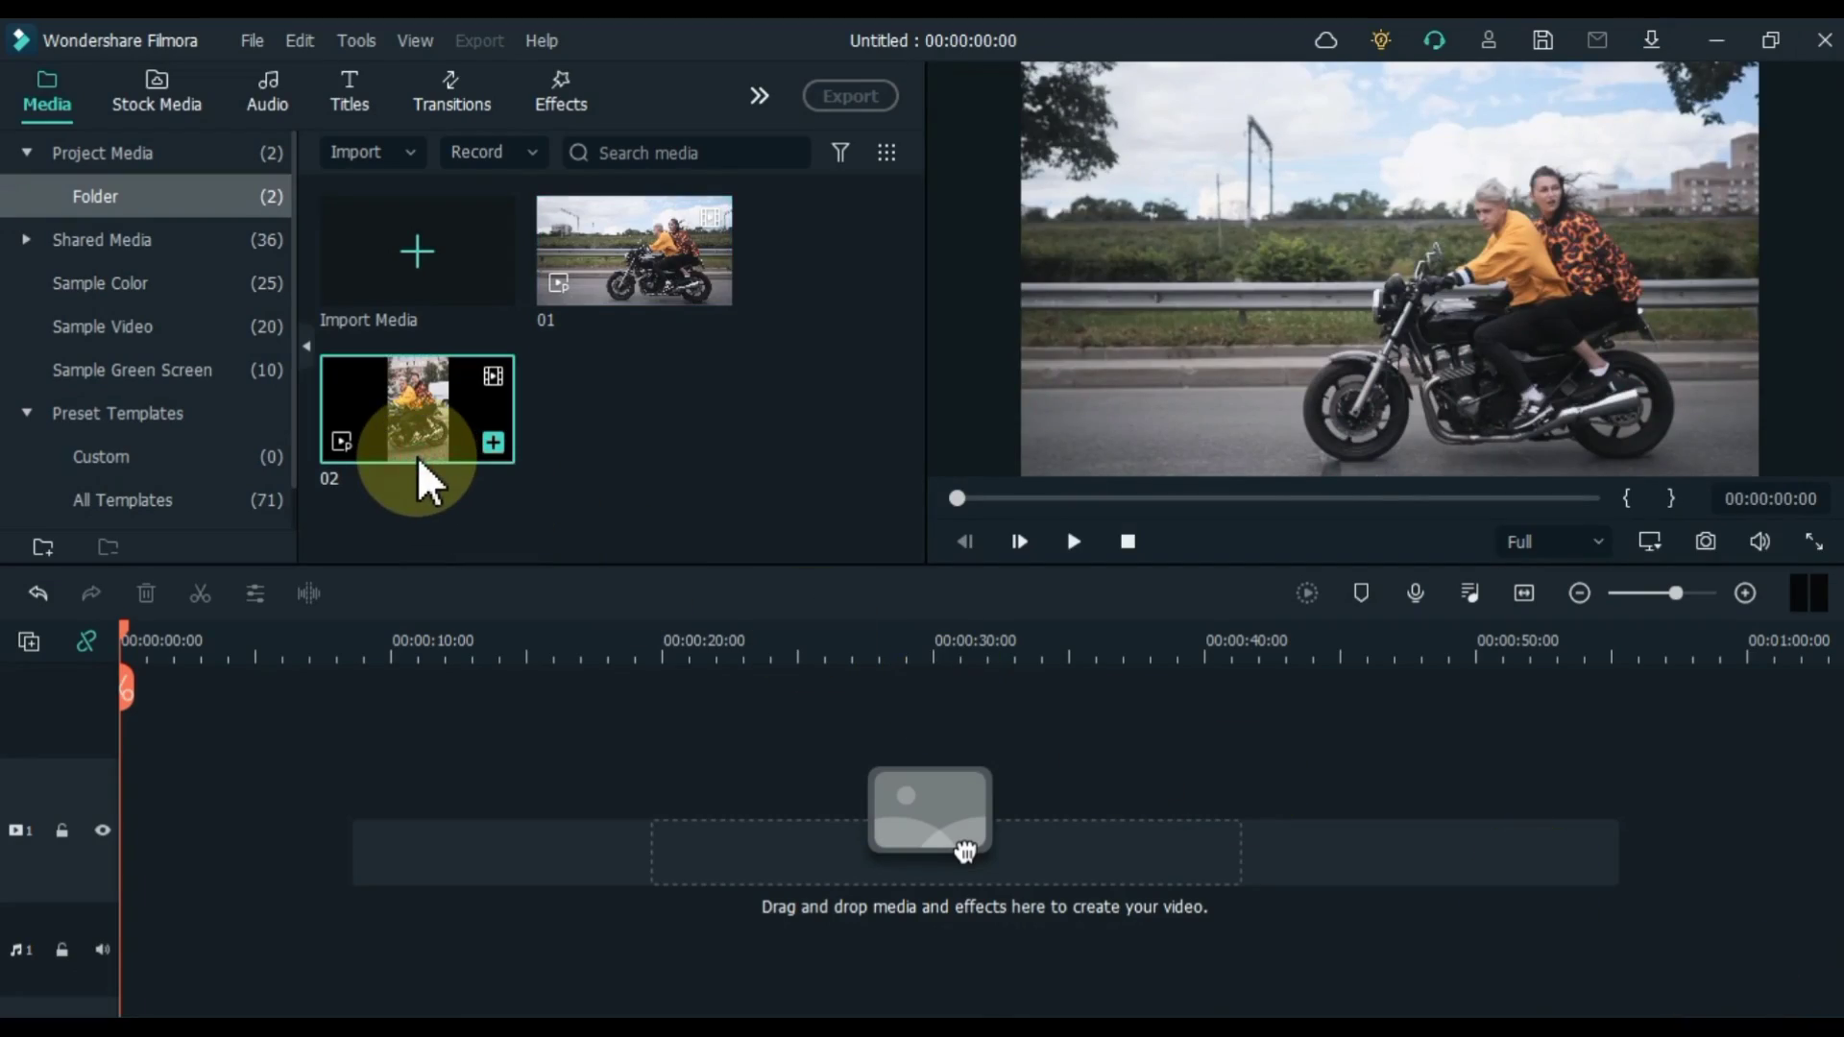
double_click(417, 457)
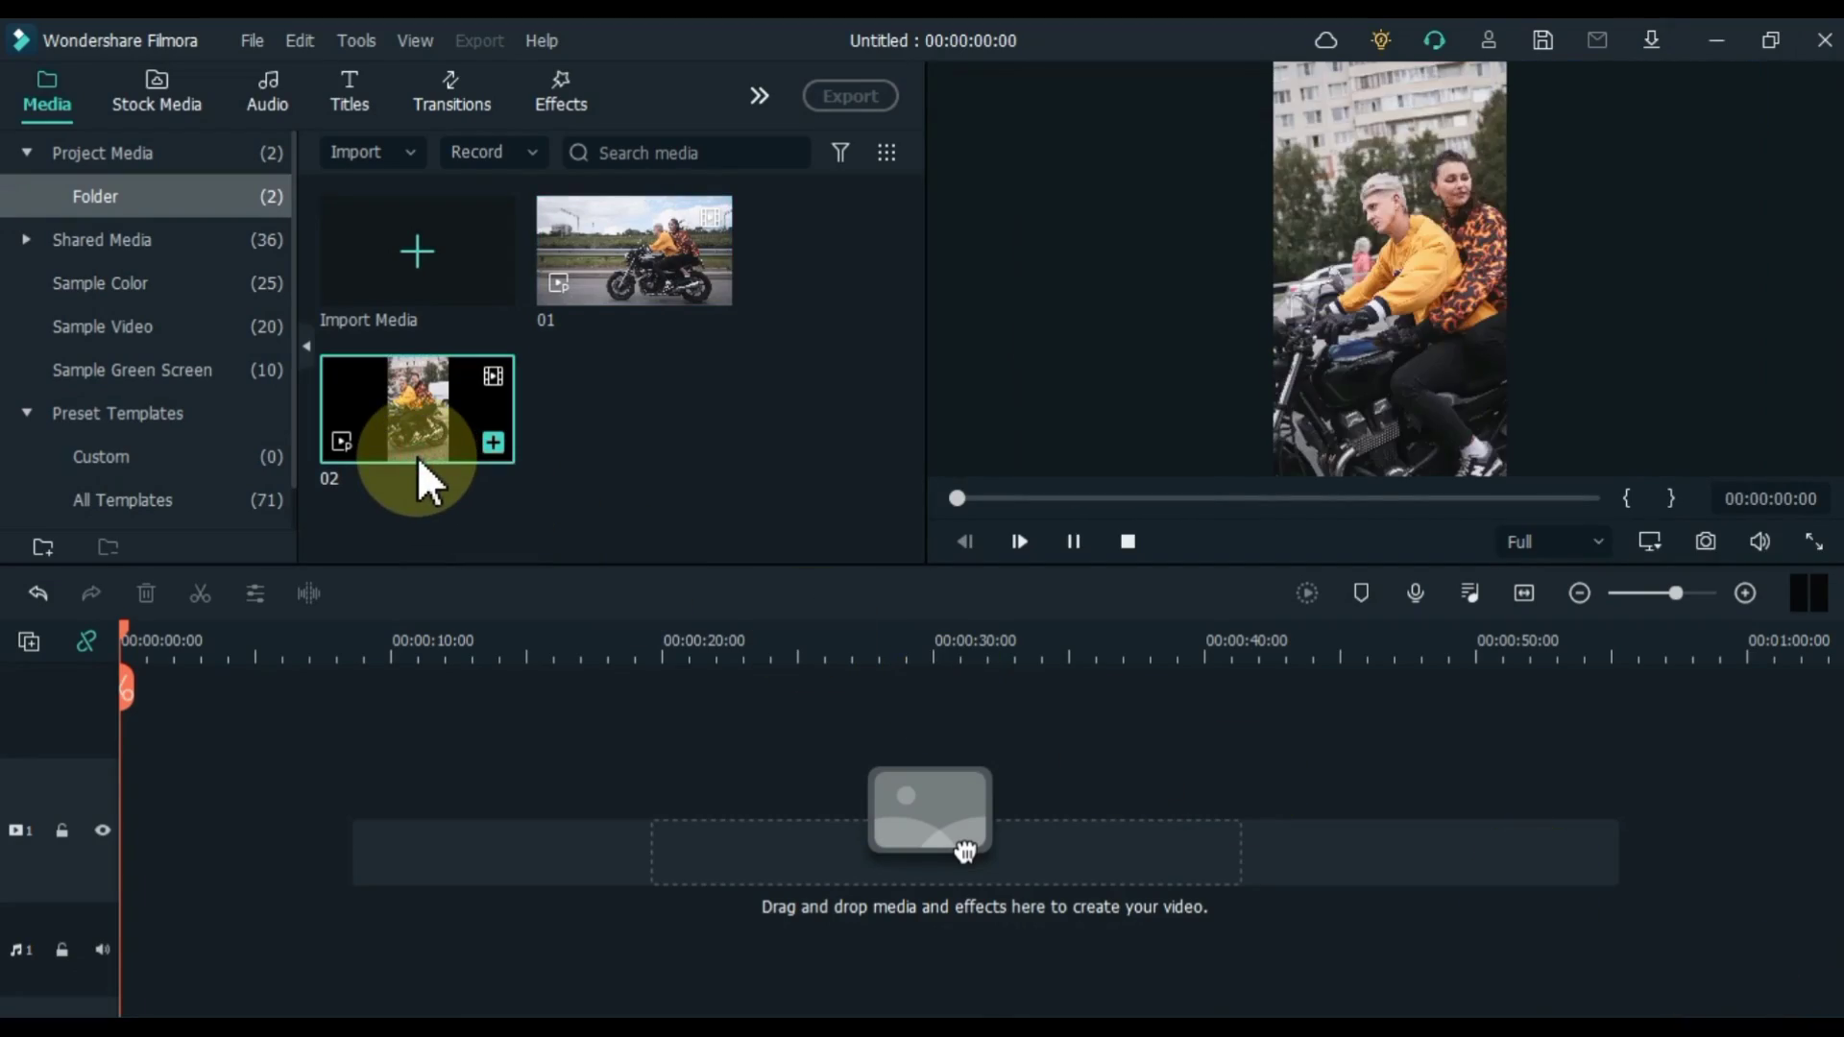
left_click(1814, 546)
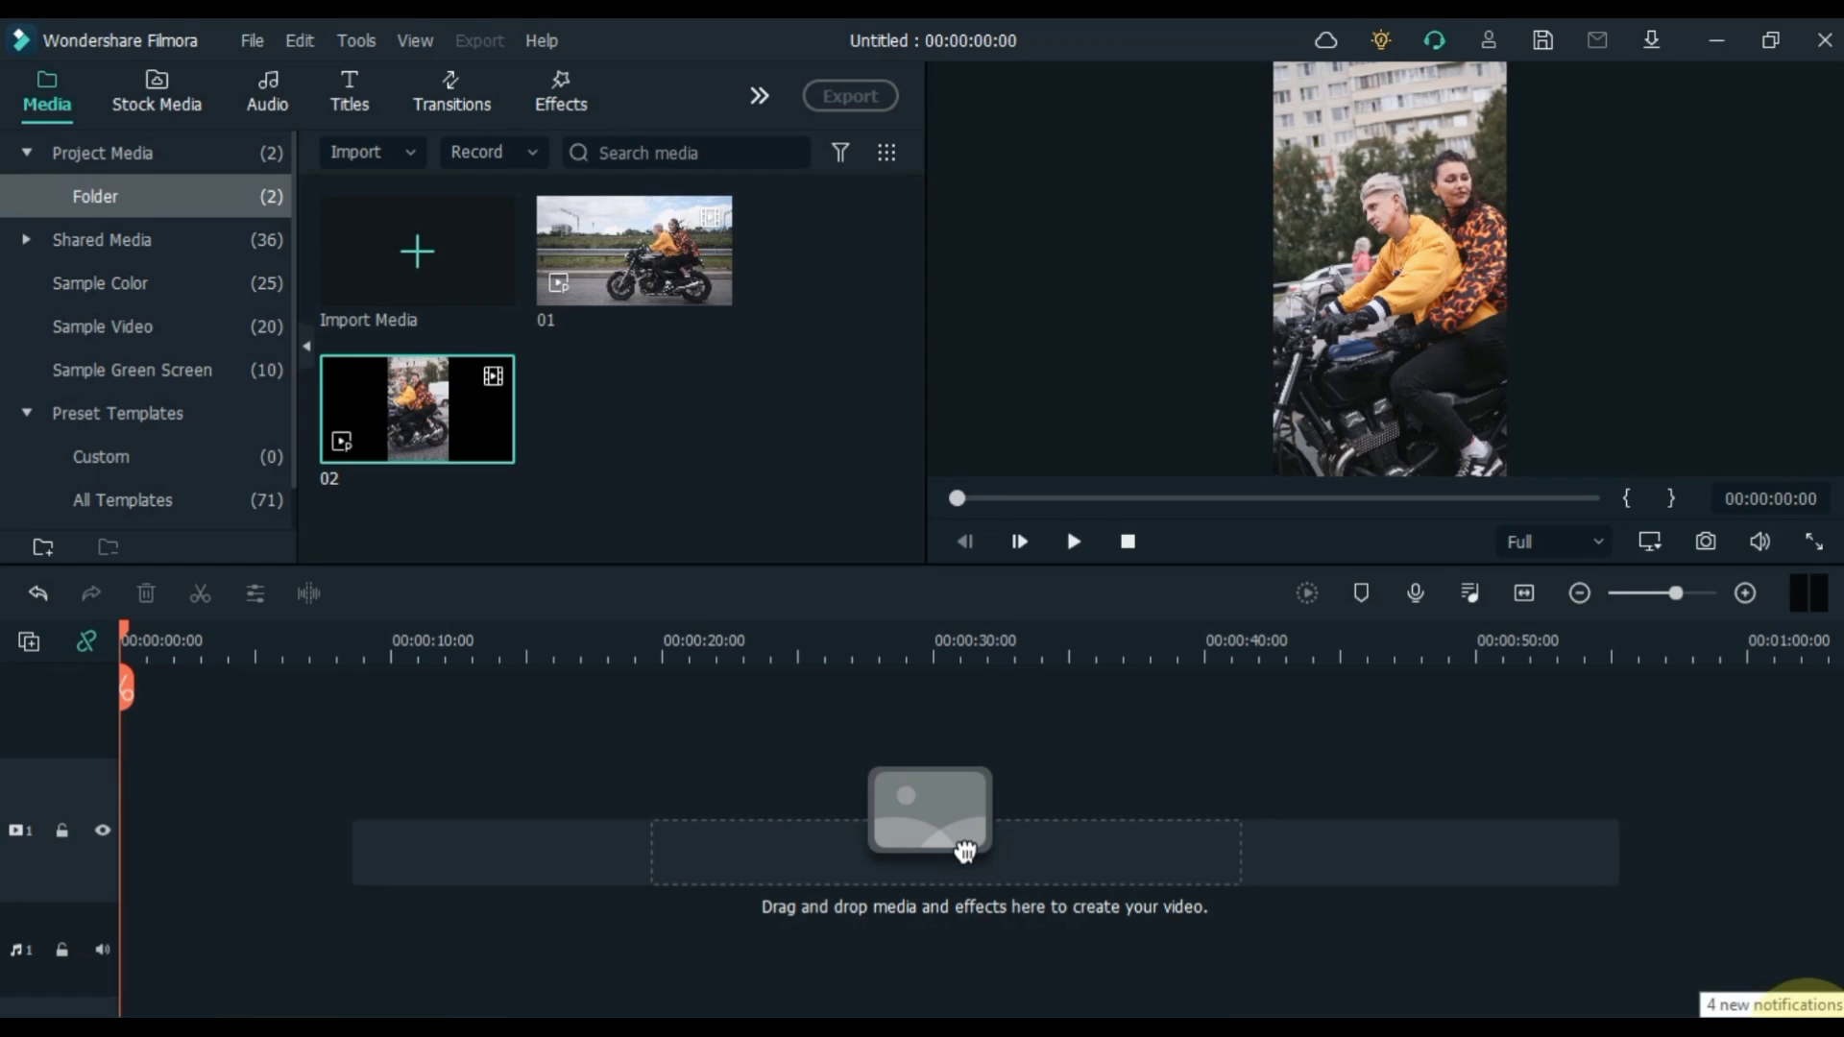
- Put clip 01 on video track 1 and clip 02 above it, keeping 1920×1080 25fps settings
left_click(656, 511)
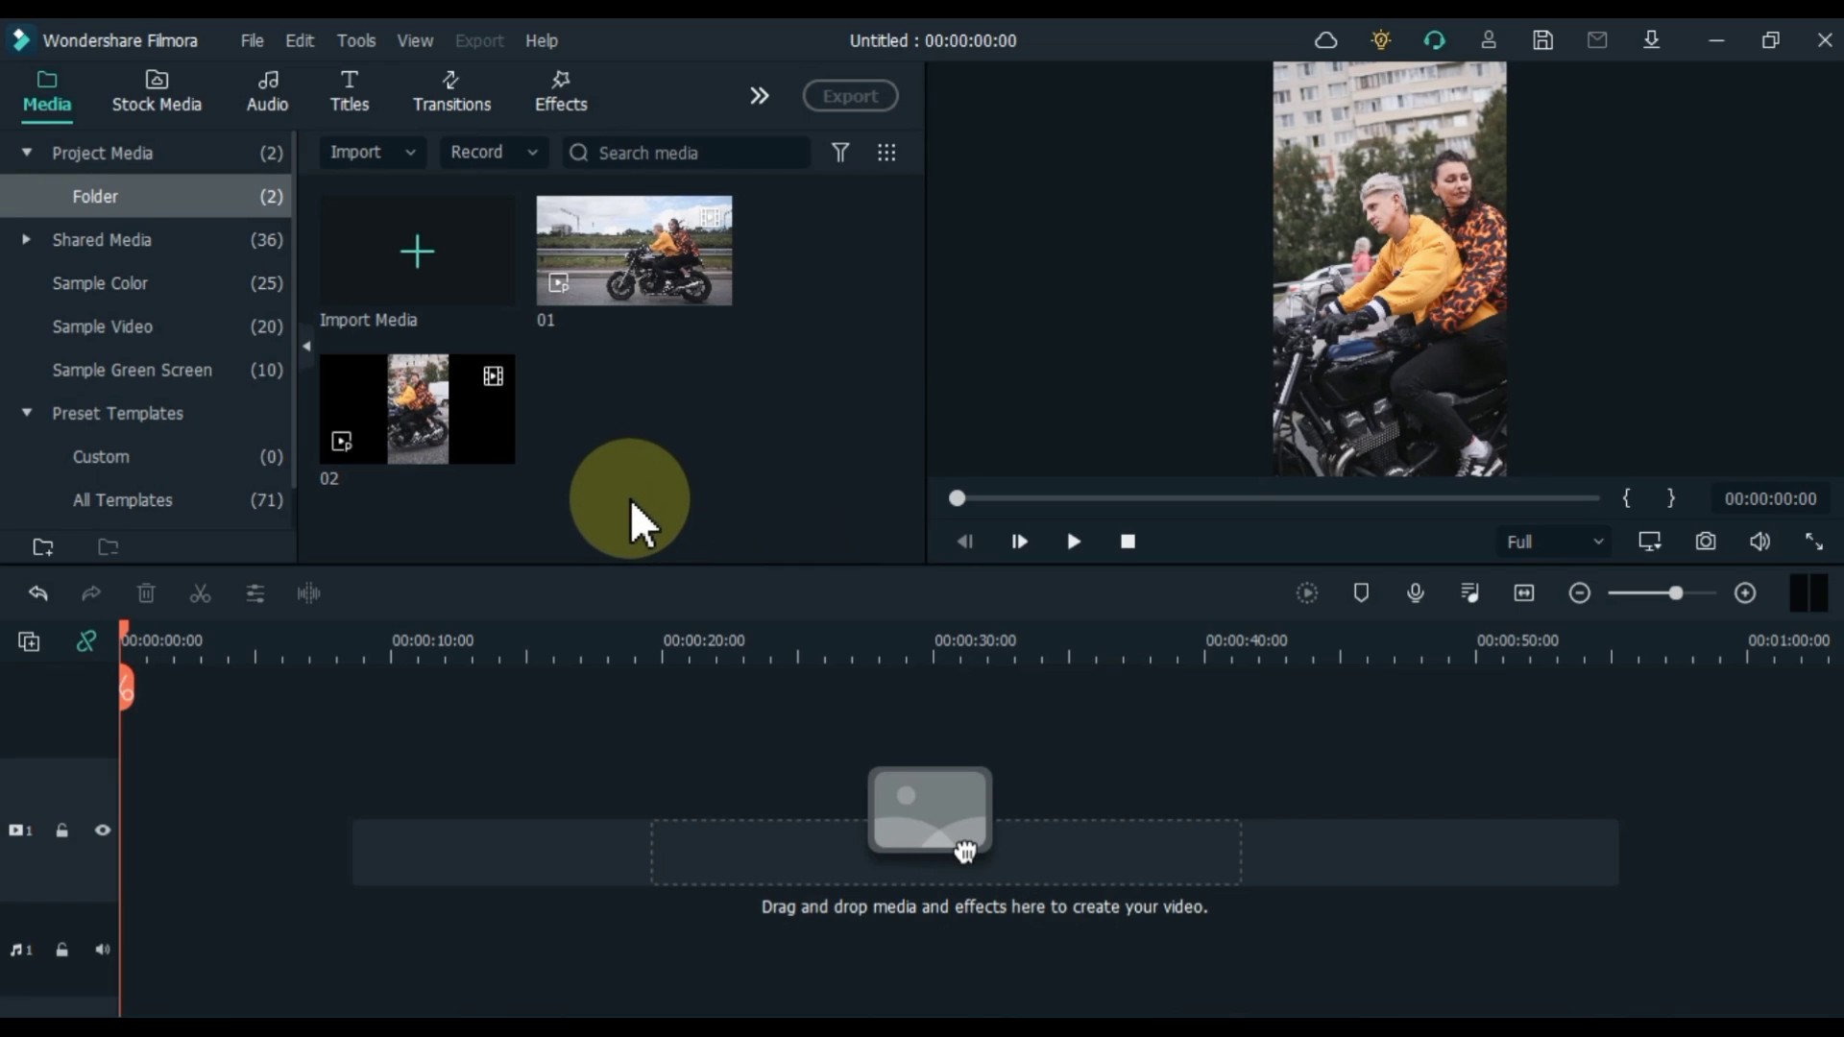
mouse_move(641, 295)
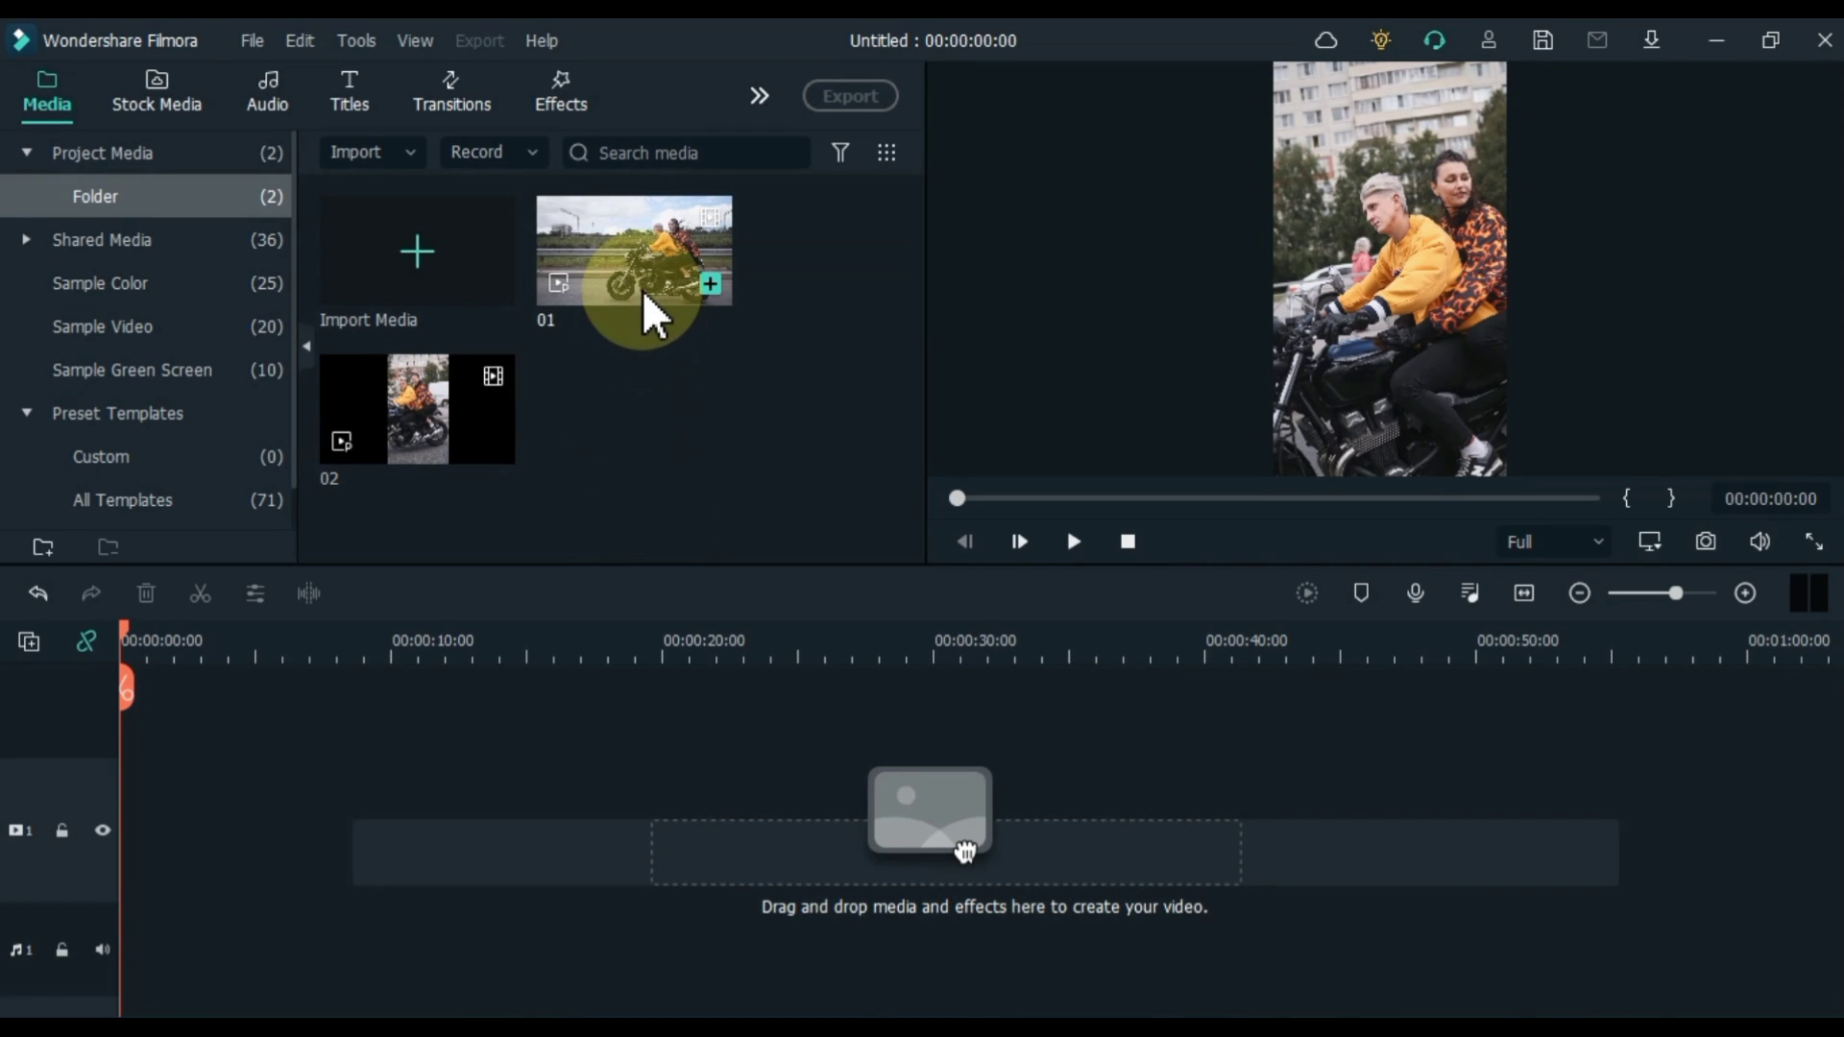
left_click_drag(640, 290, 116, 846)
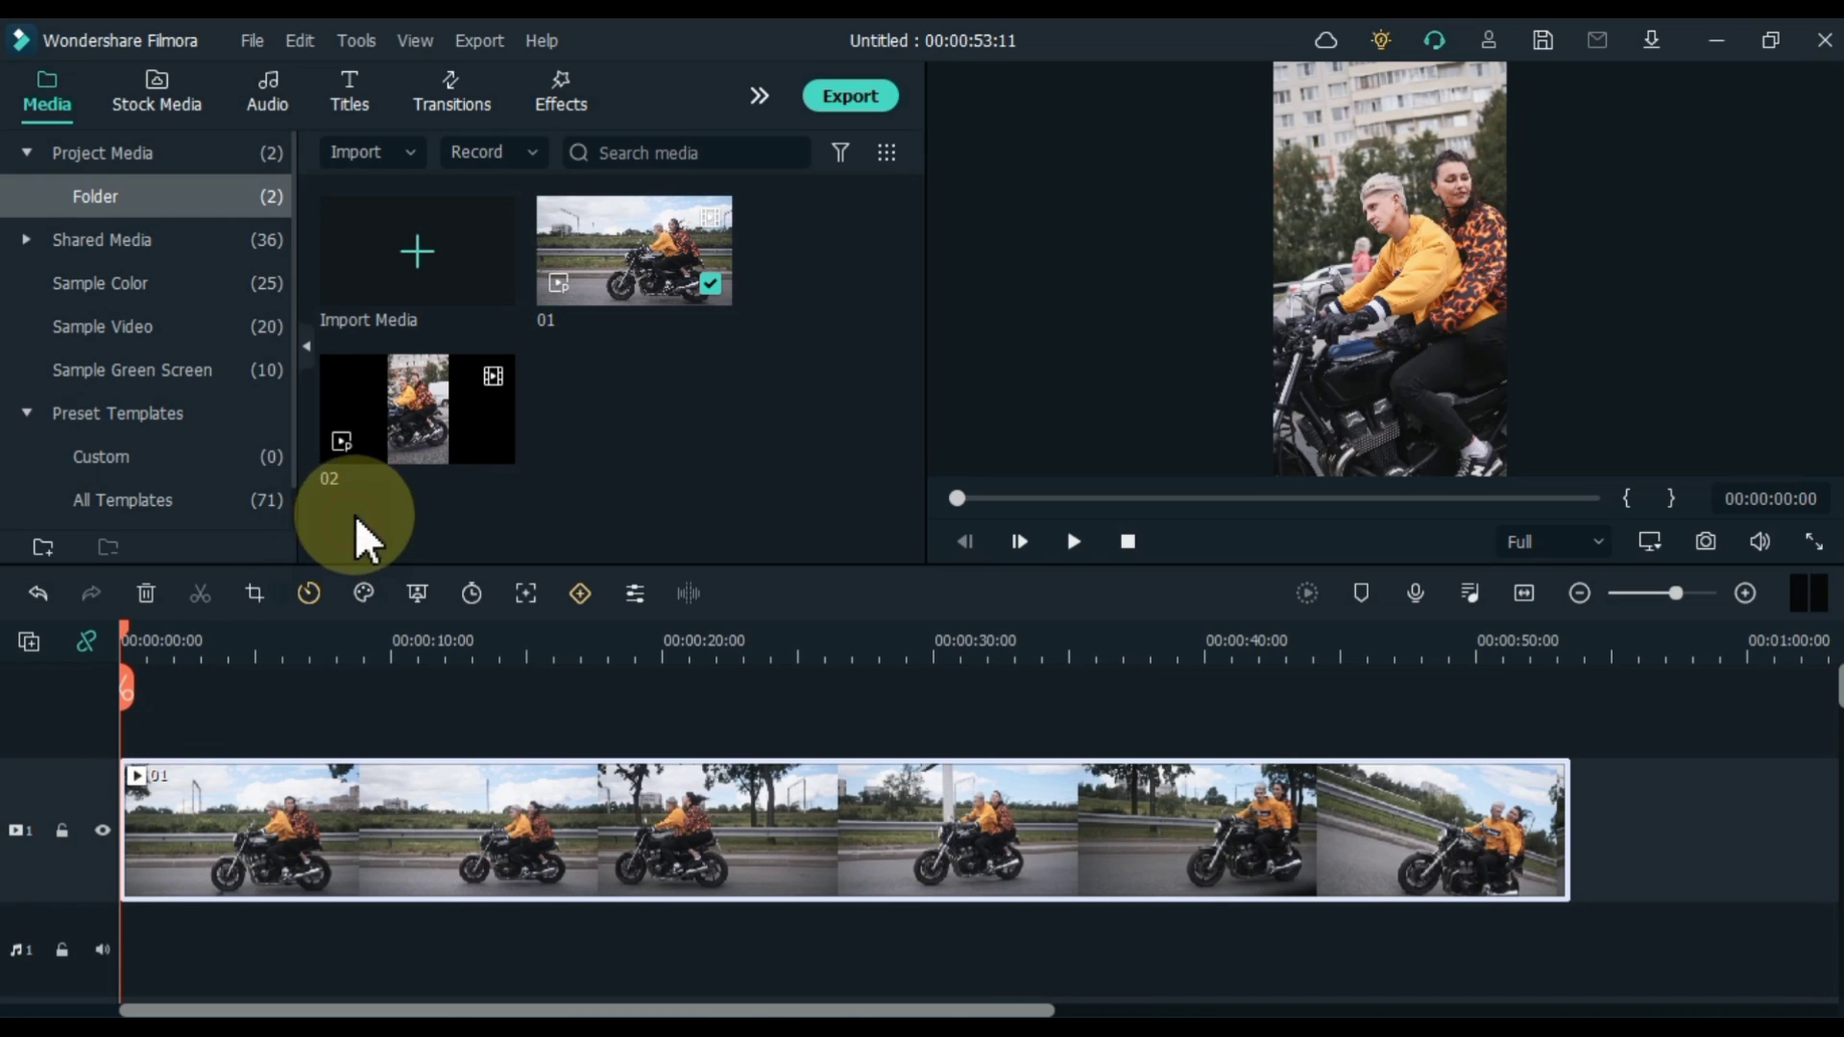
left_click_drag(399, 401, 125, 709)
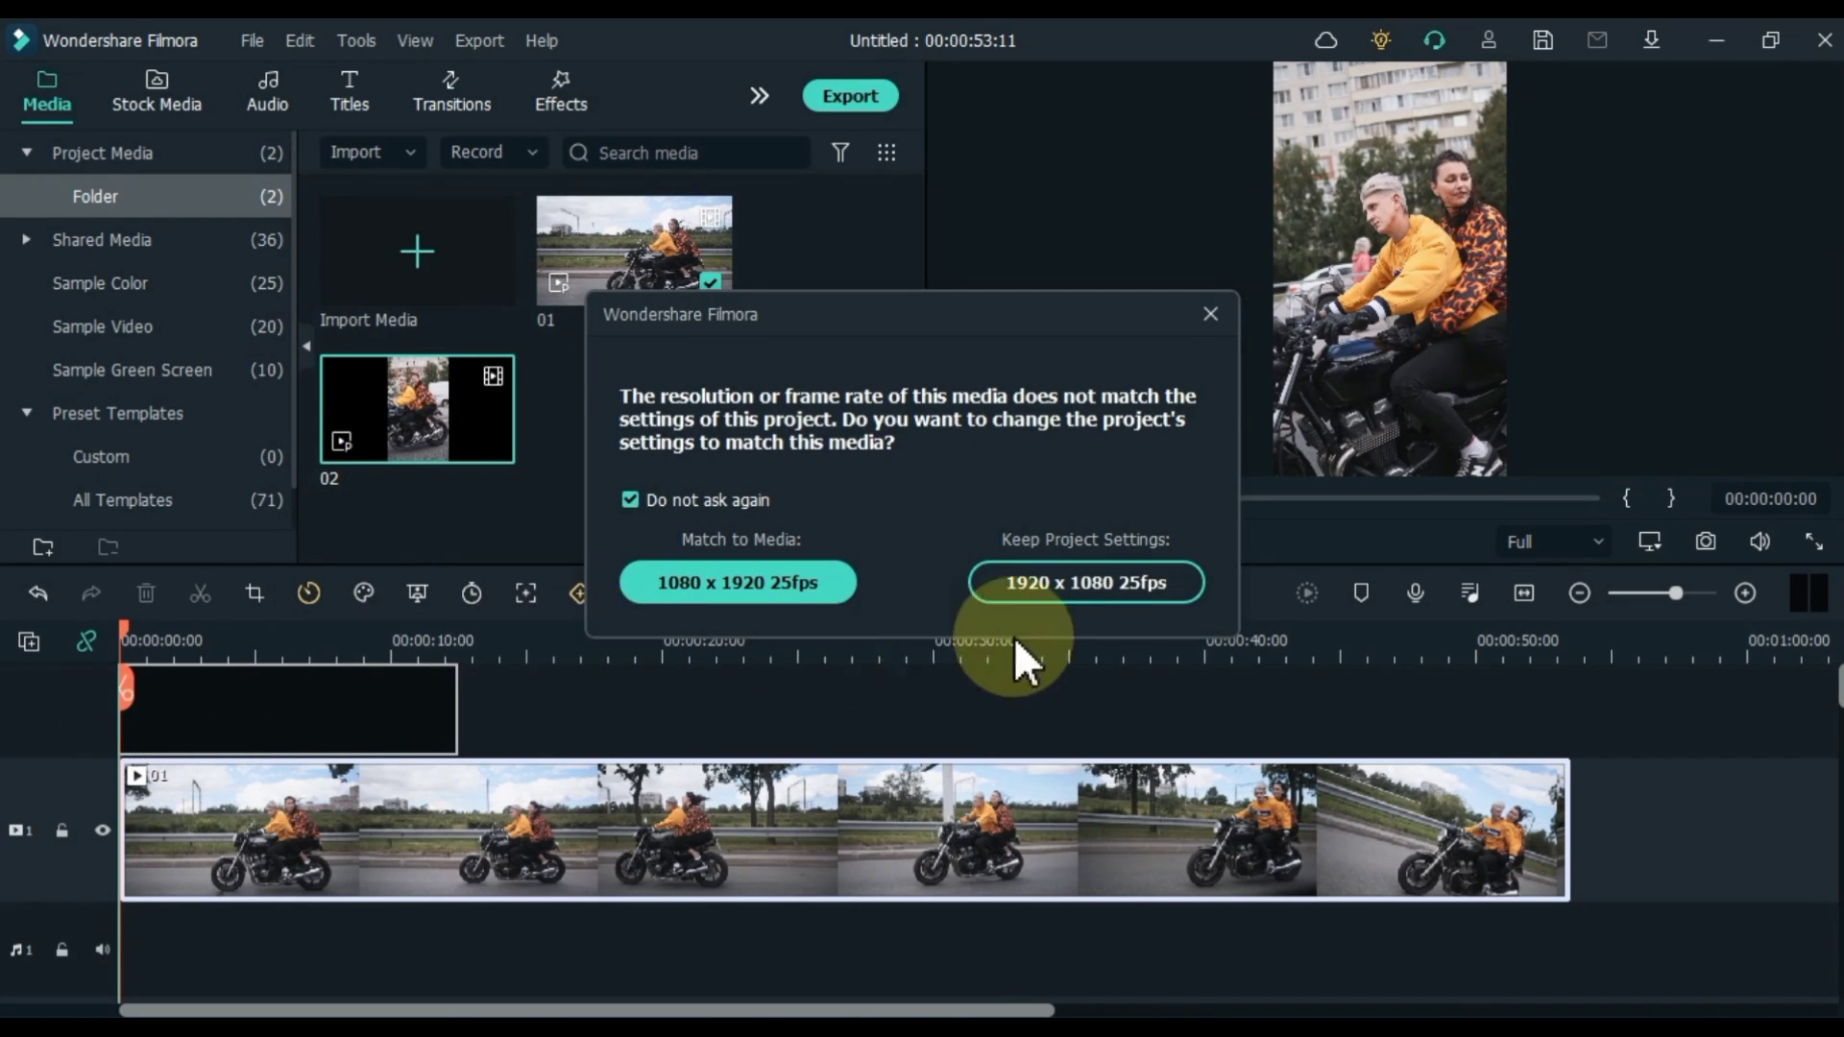
left_click(1111, 591)
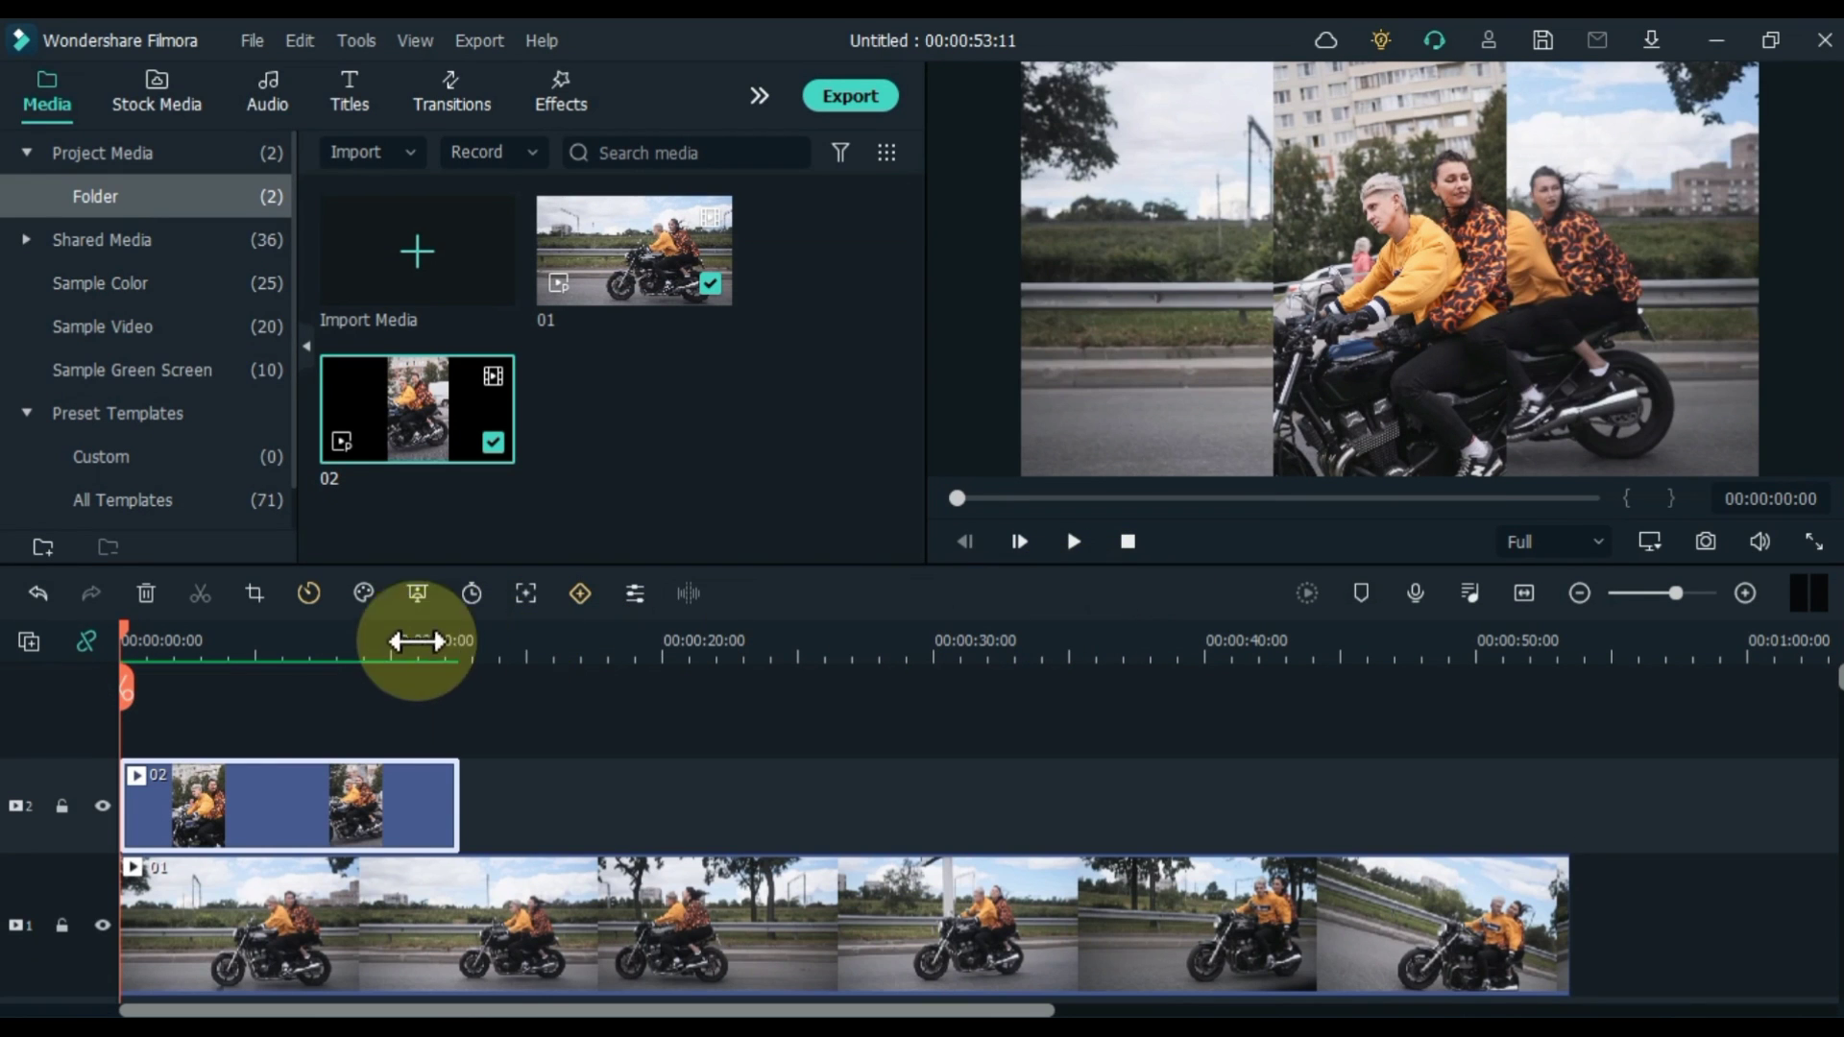
left_click_drag(218, 649, 426, 656)
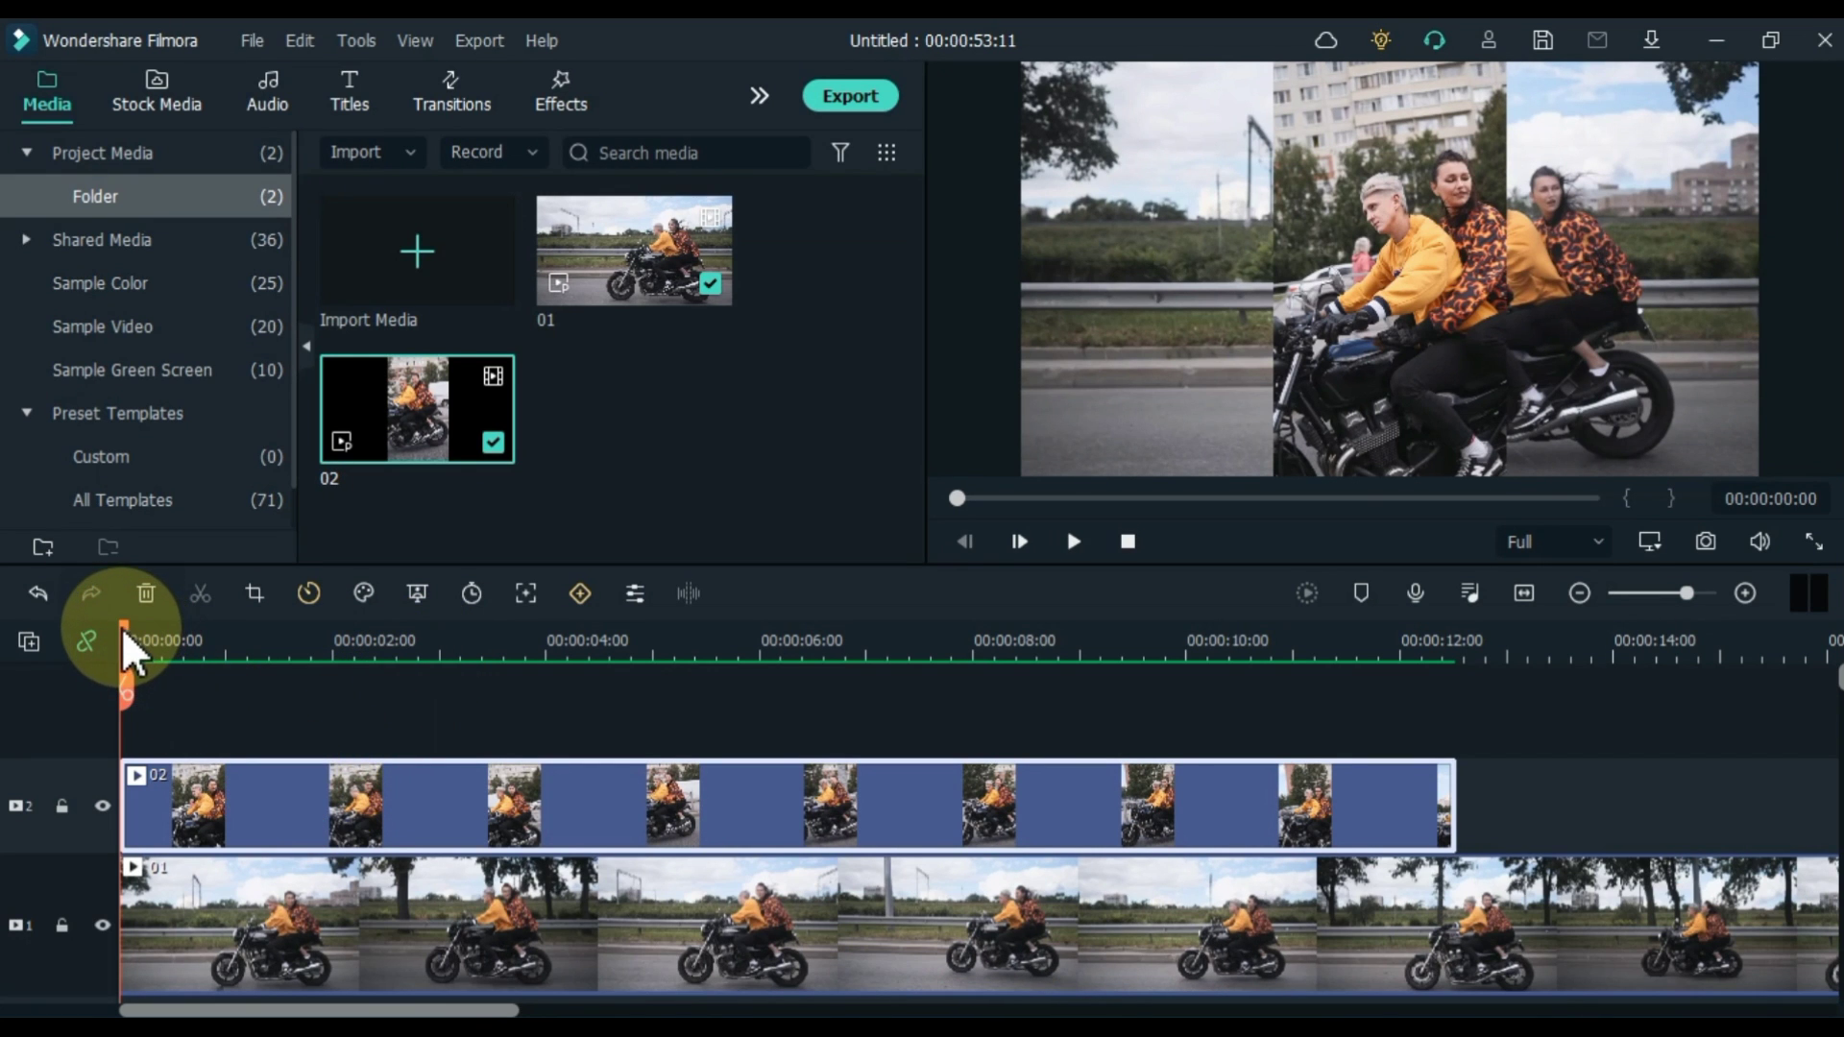
left_click_drag(123, 635, 133, 840)
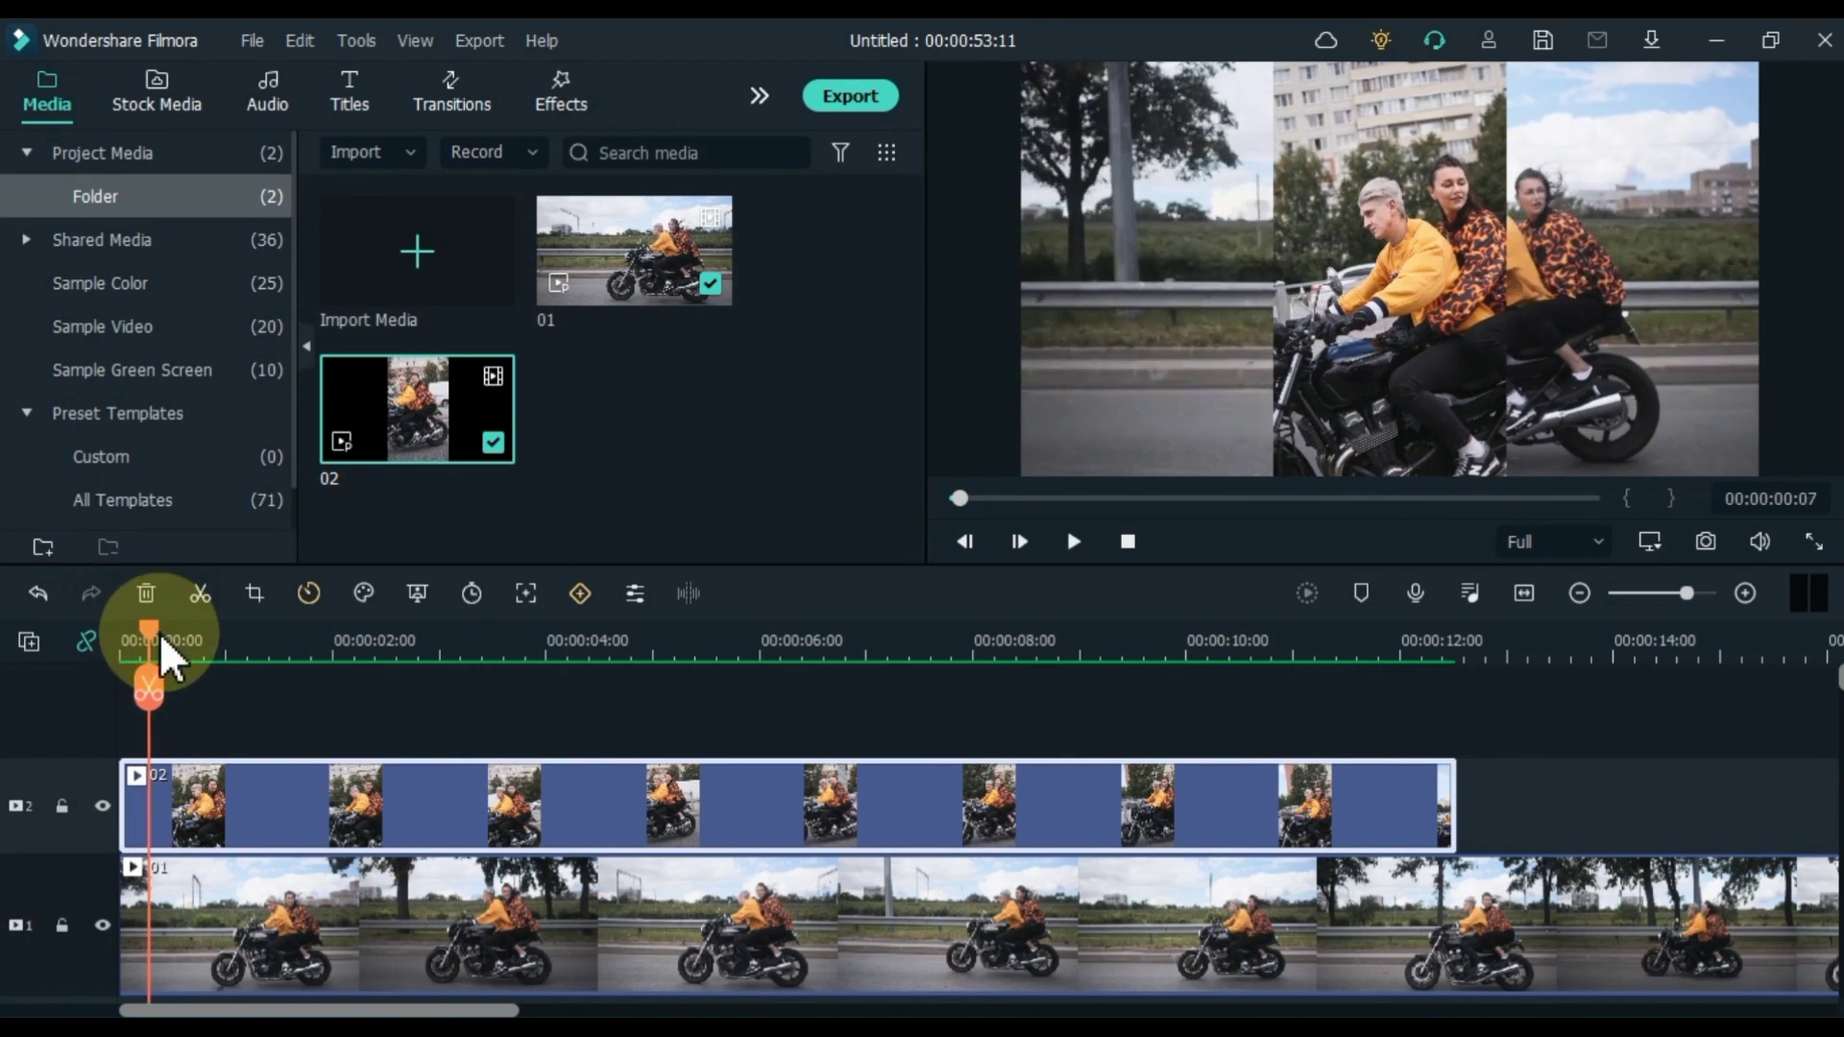
- Split both stacked clips at 3 seconds, 6 seconds and 00:00:08:24
left_click_drag(242, 637, 439, 666)
left_click(501, 730)
left_click_drag(502, 730, 480, 909)
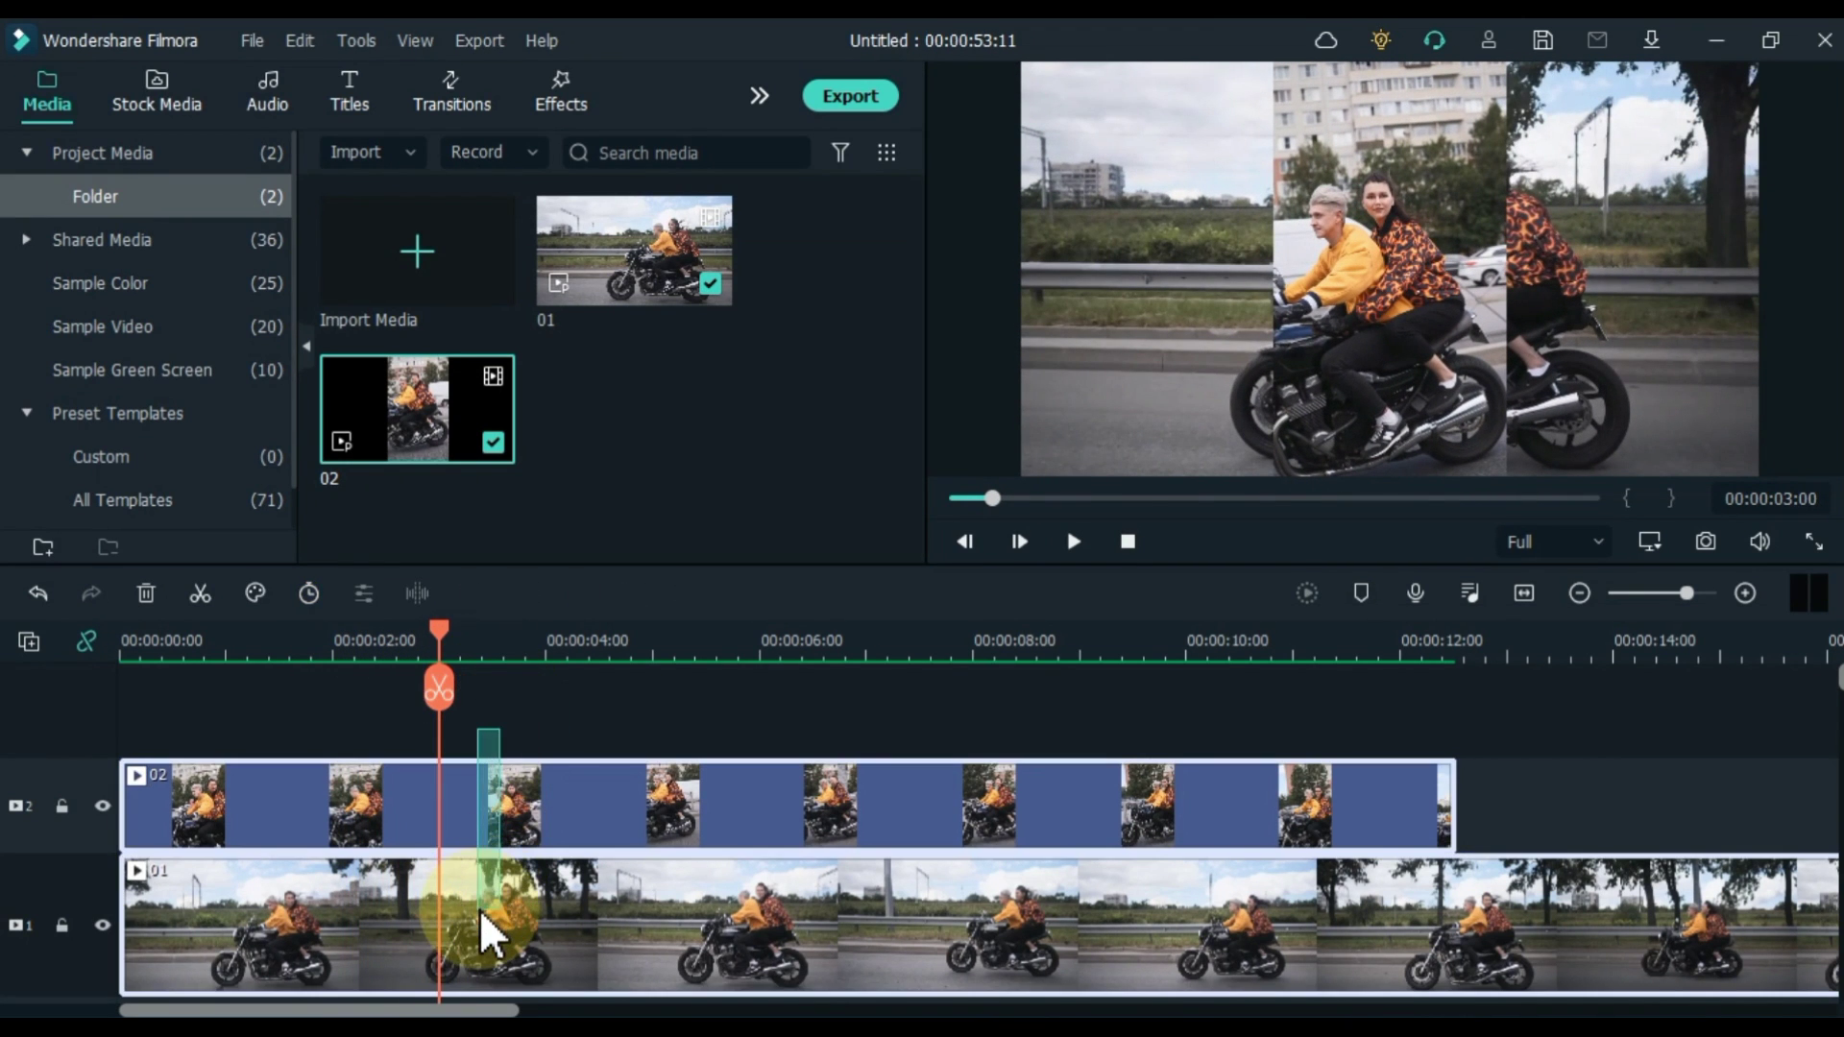
left_click(437, 690)
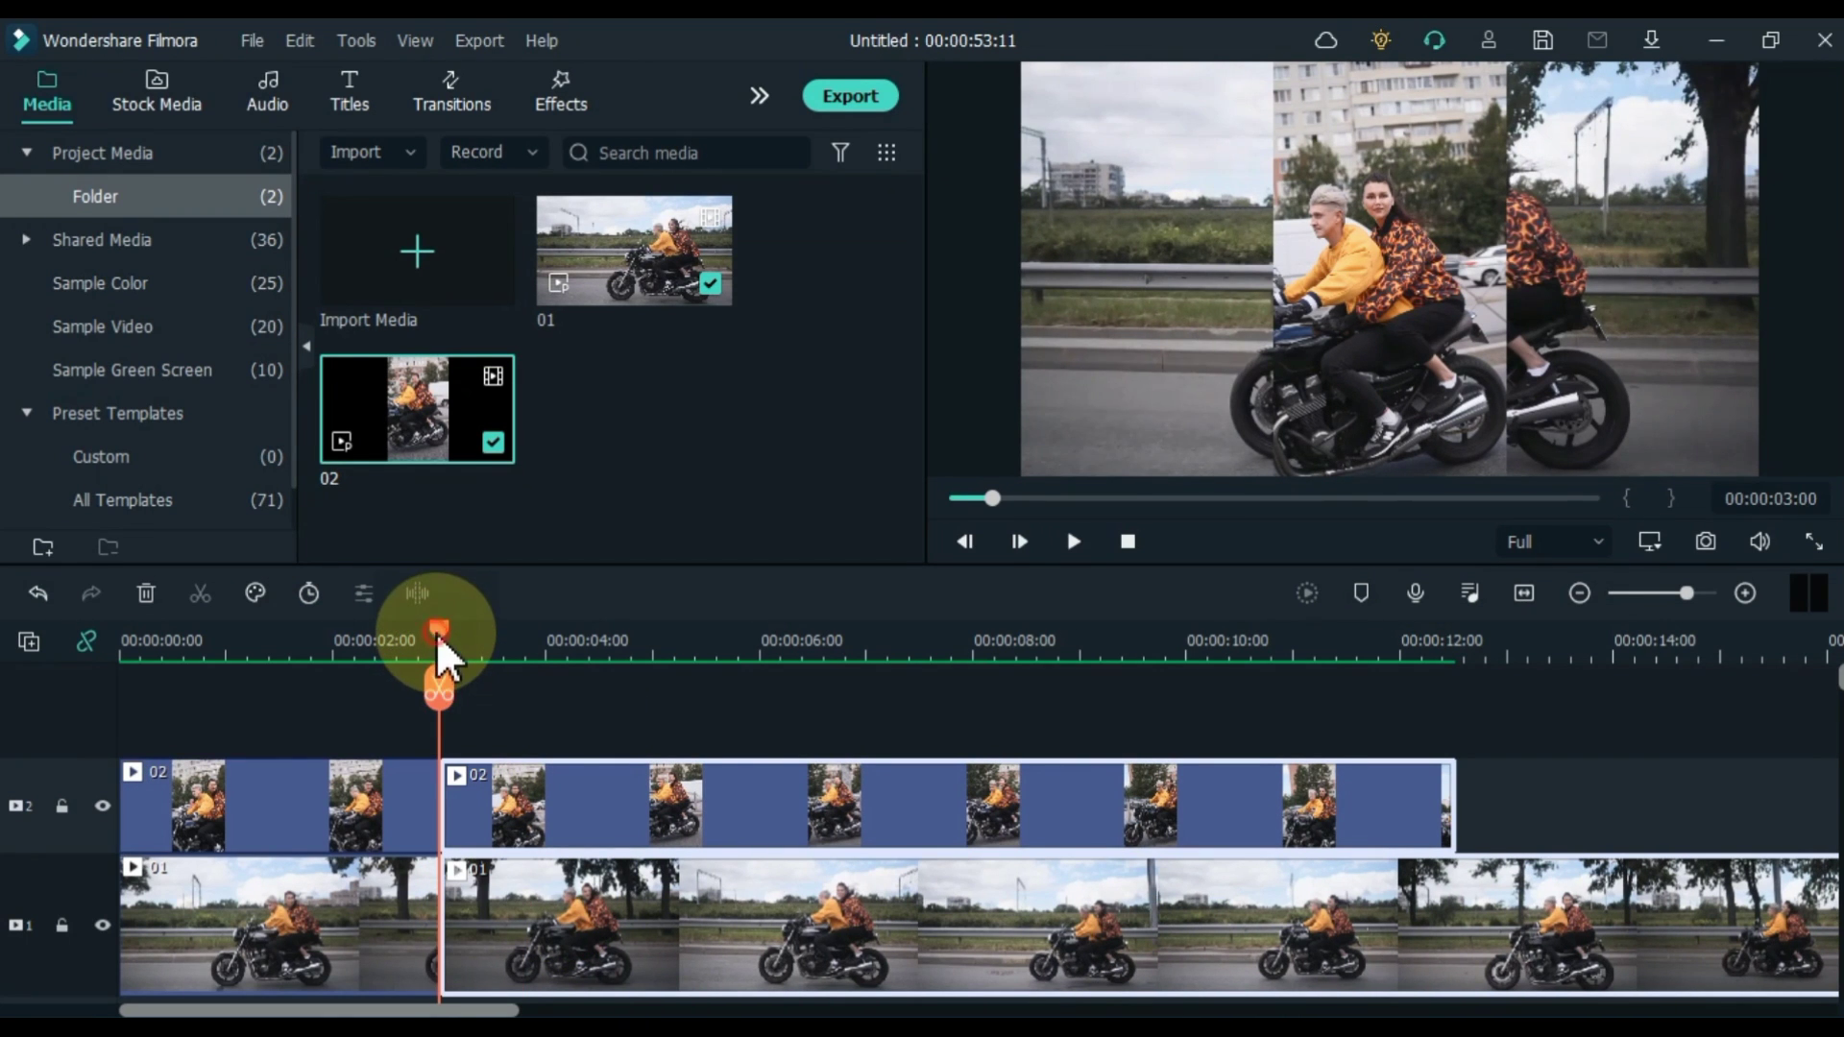
left_click_drag(437, 634, 763, 676)
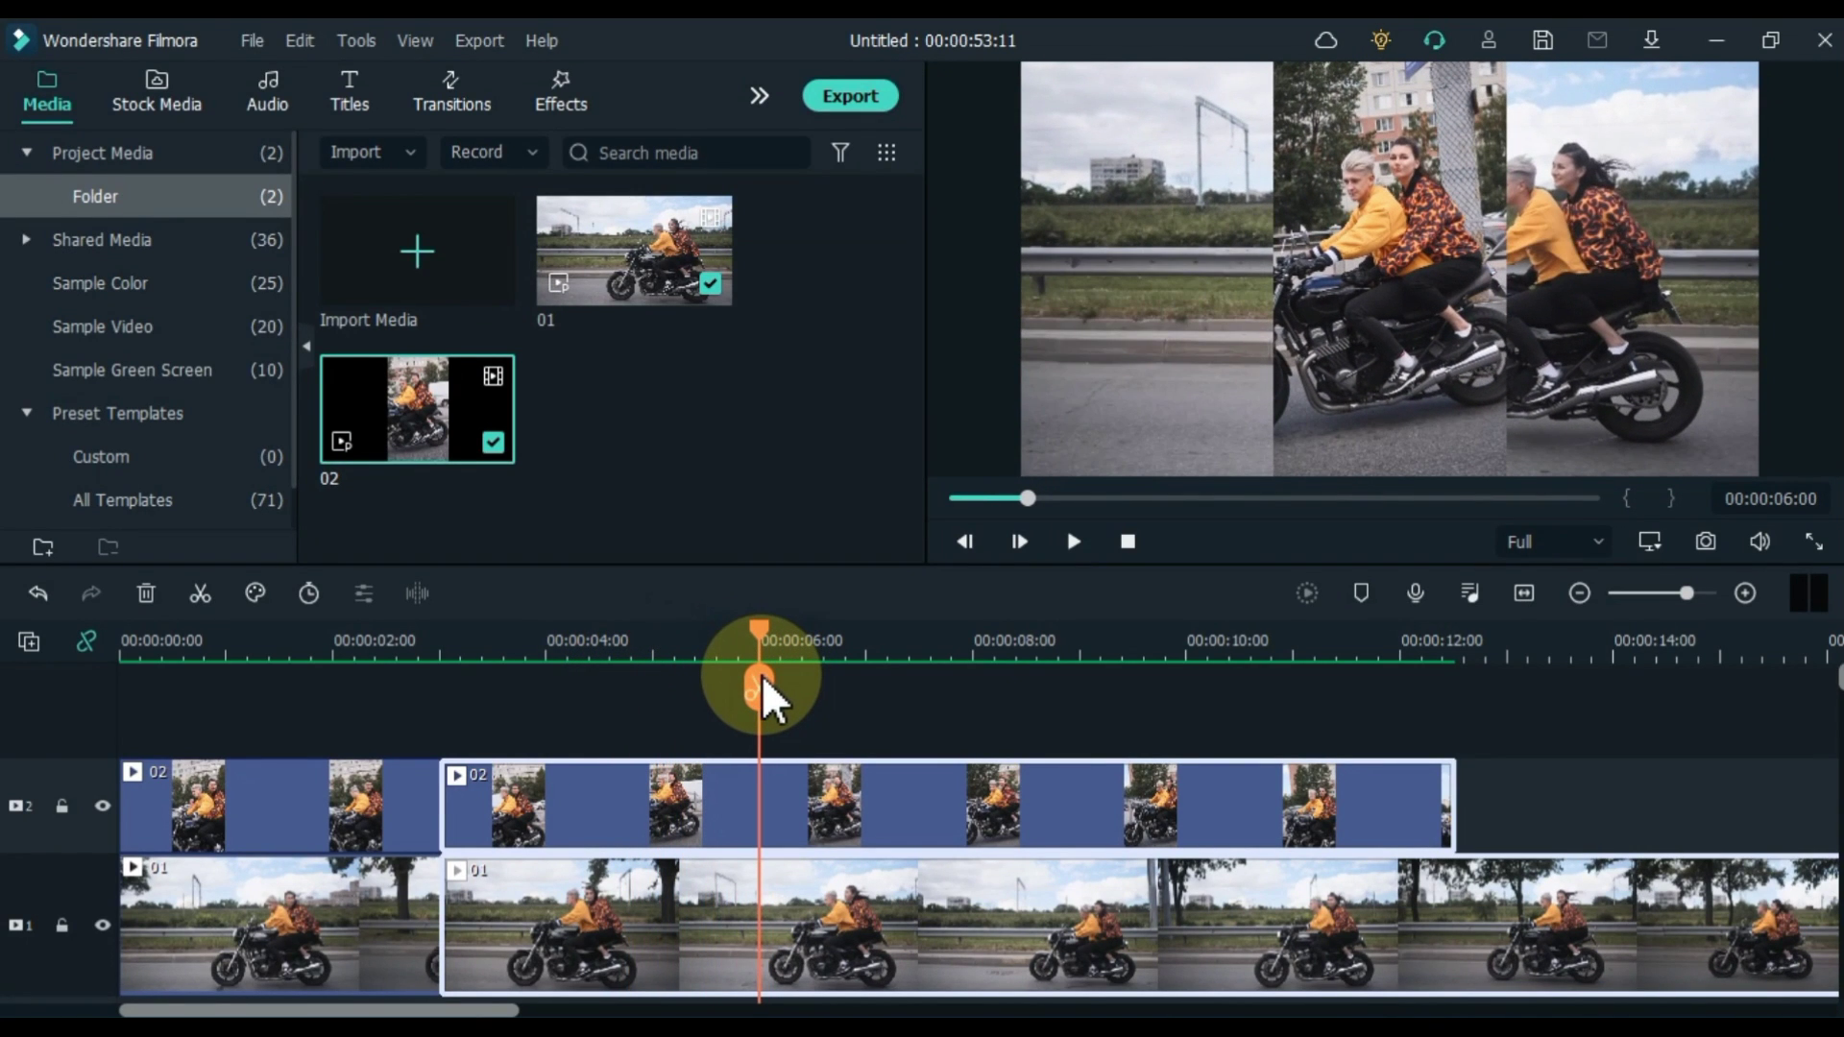
left_click(759, 693)
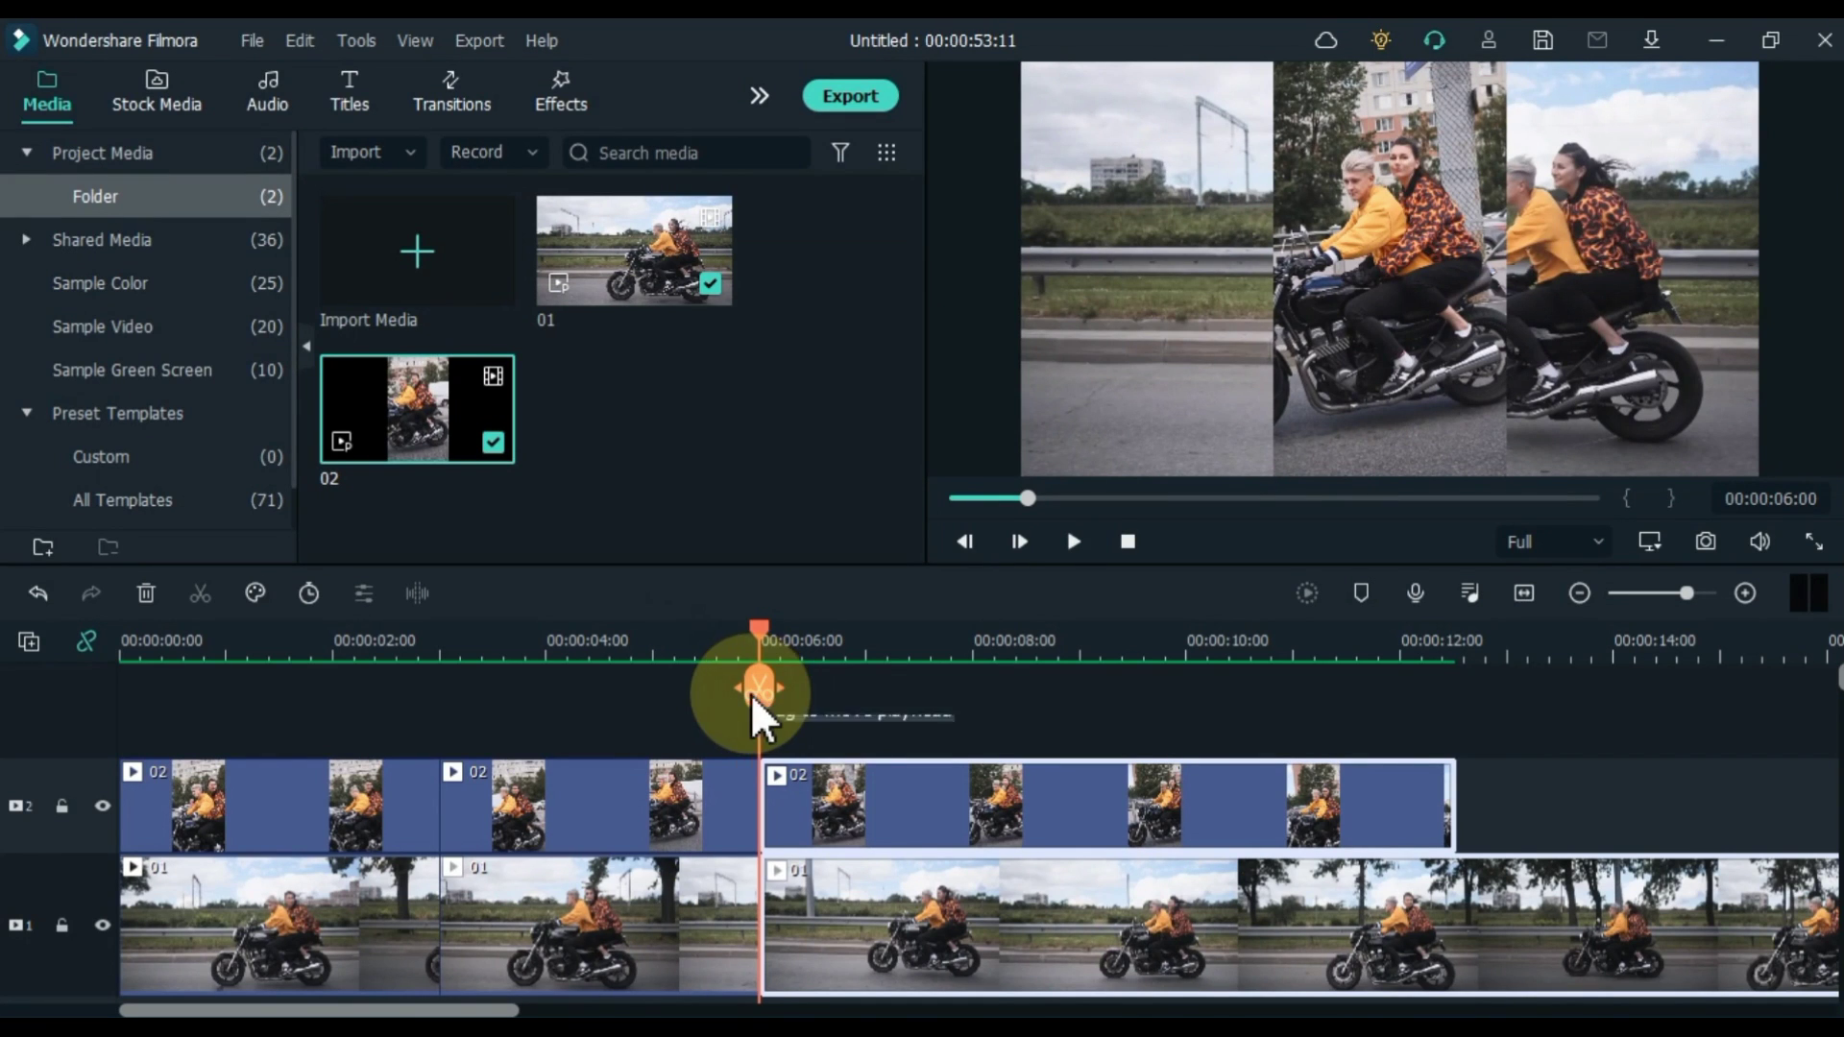
left_click_drag(756, 670, 1078, 633)
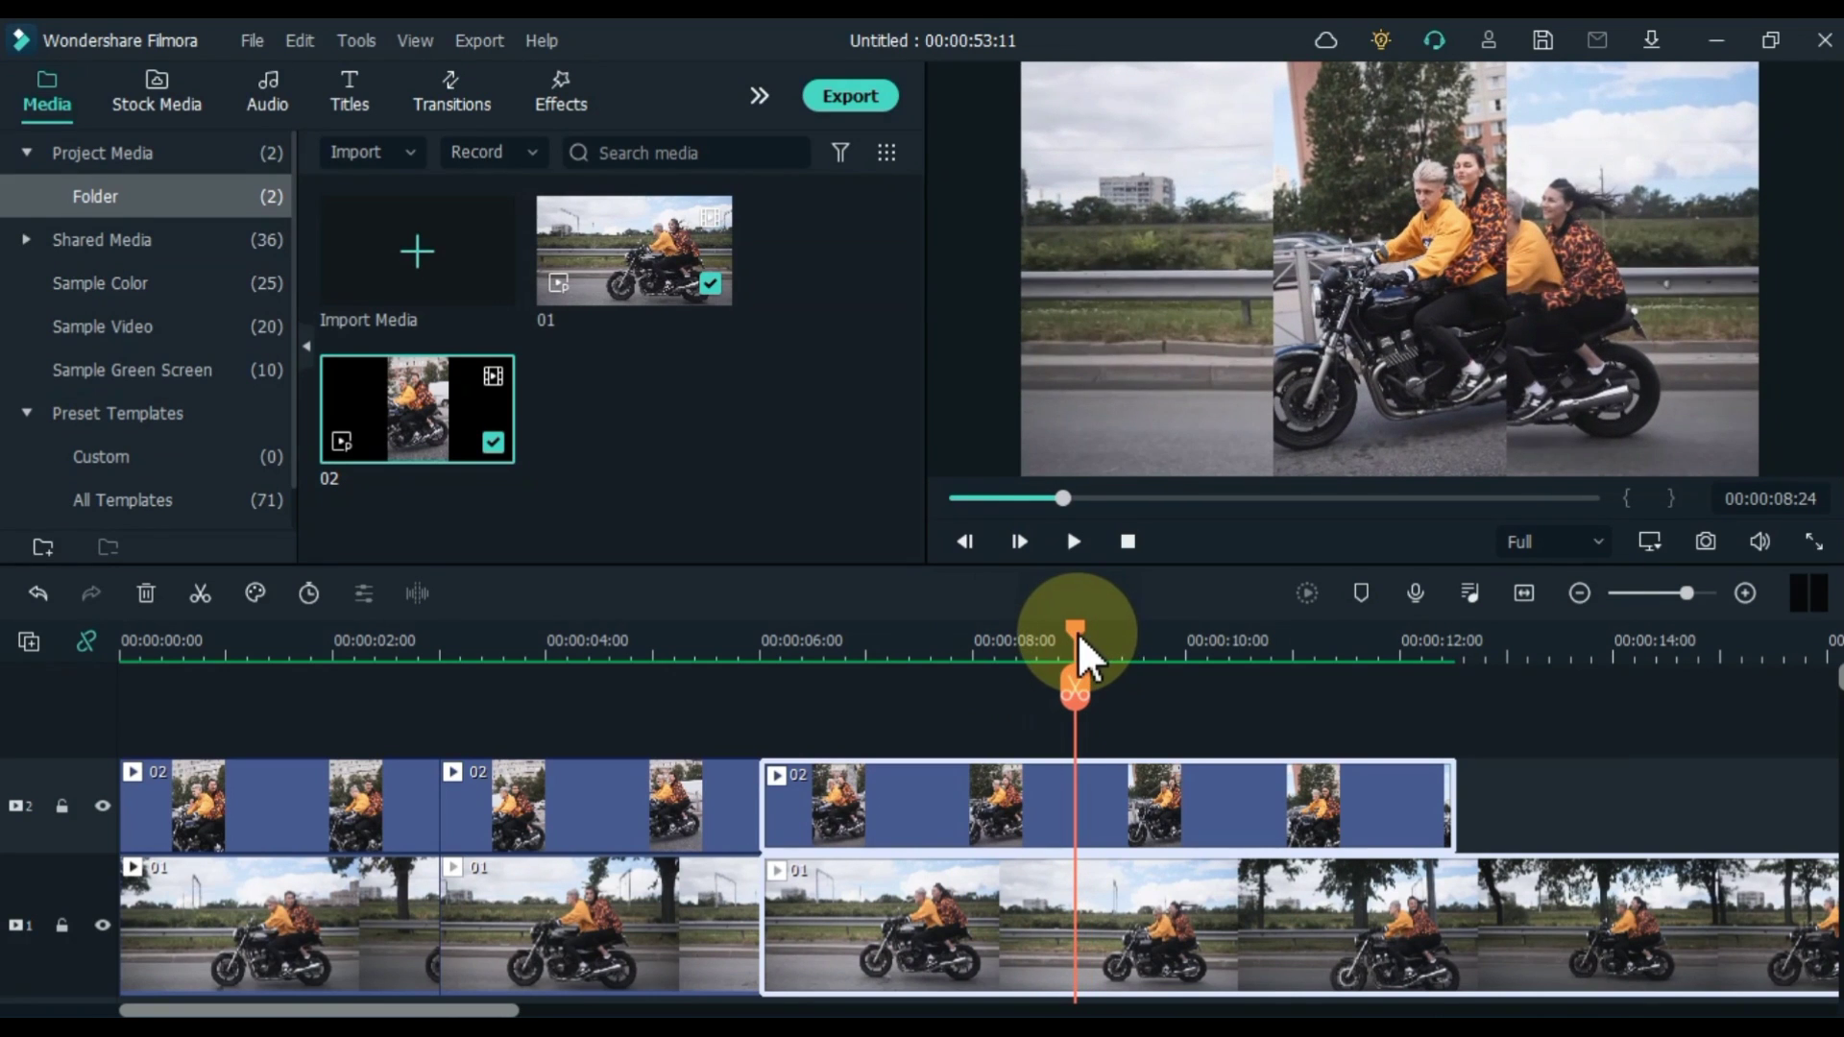
left_click(1083, 699)
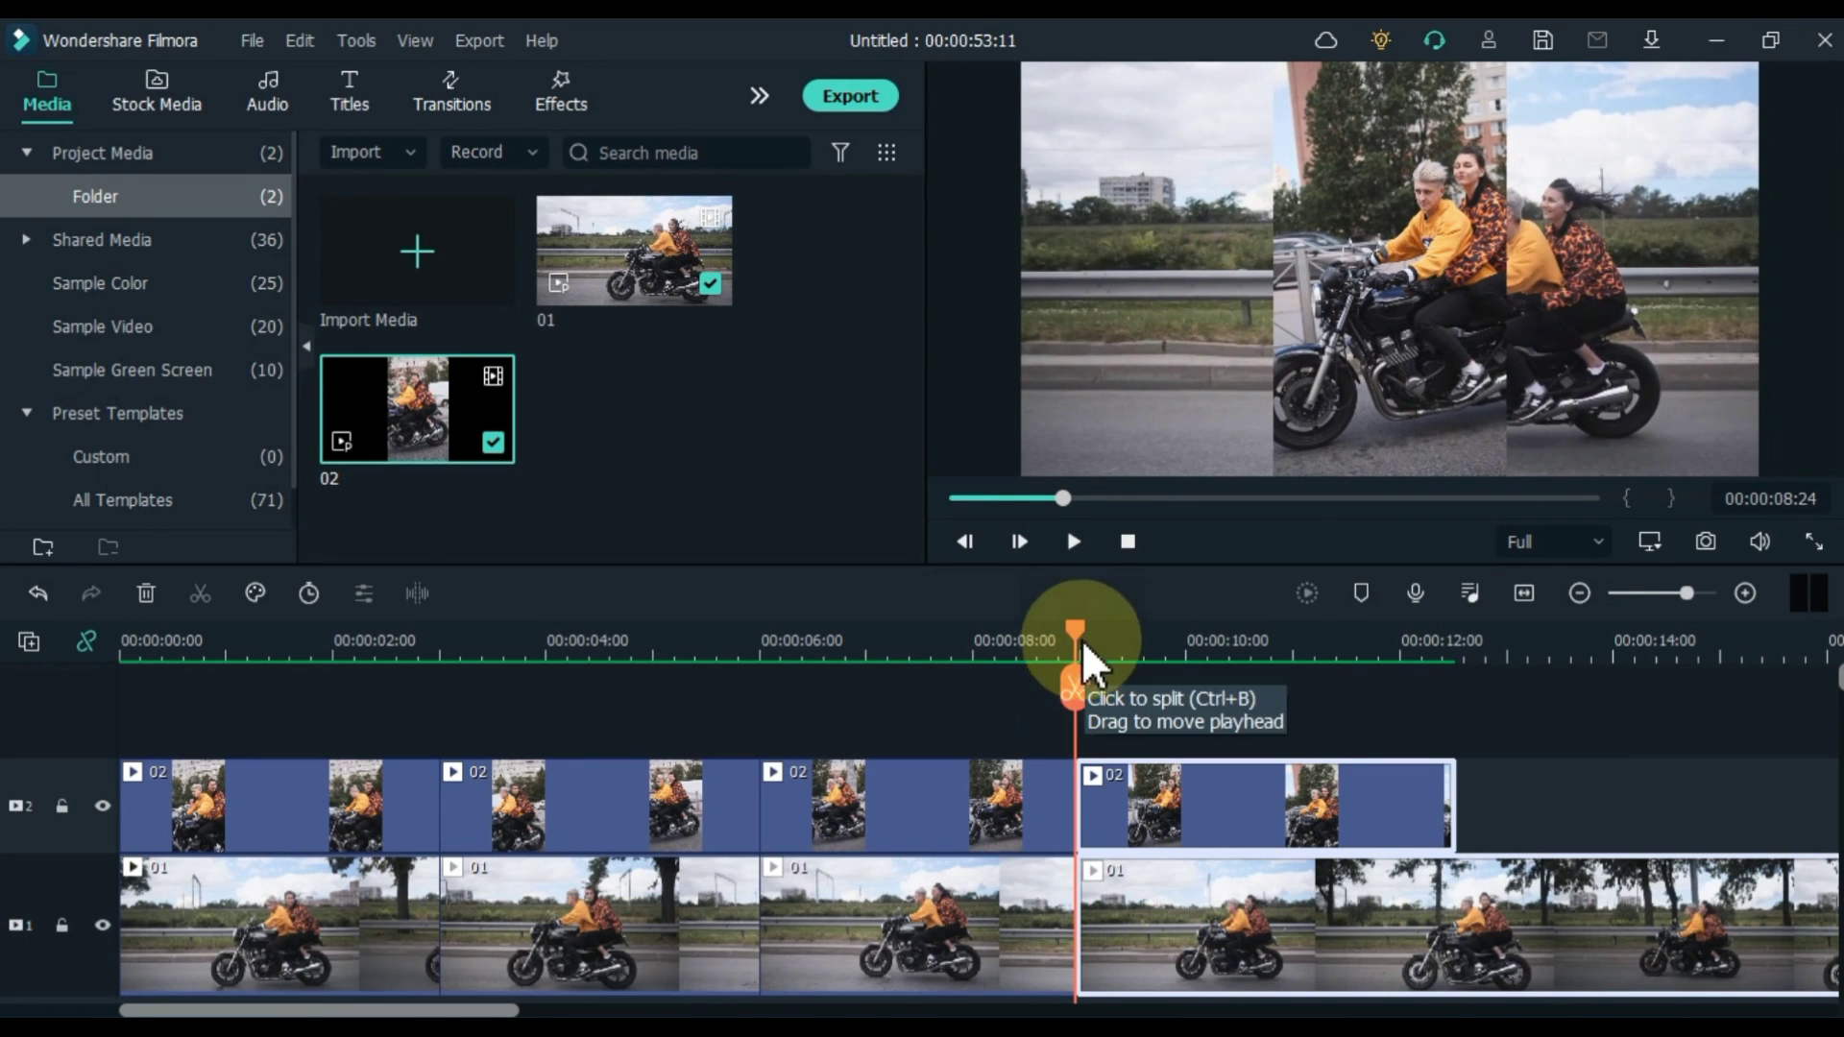
- Split clip 01 where clip 02 ends and delete its leftover tail
left_click_drag(1070, 624, 1456, 699)
left_click(1505, 898)
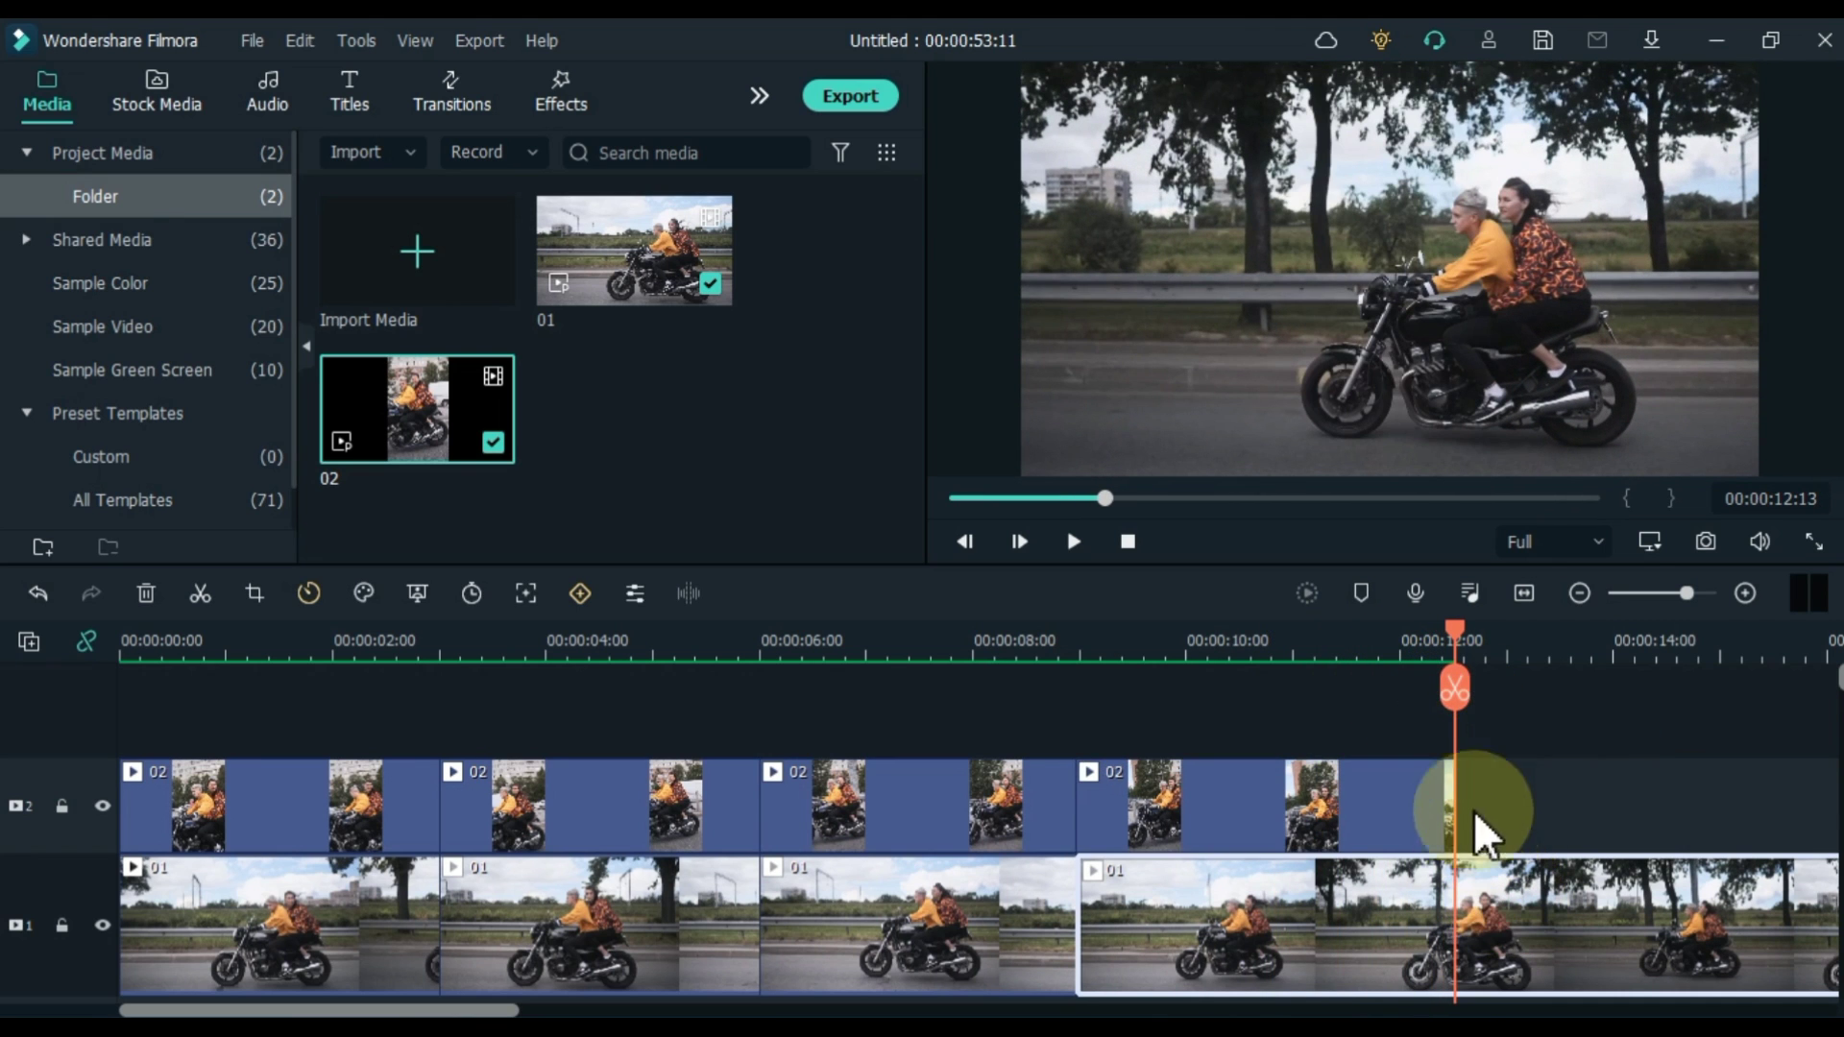
left_click(1462, 700)
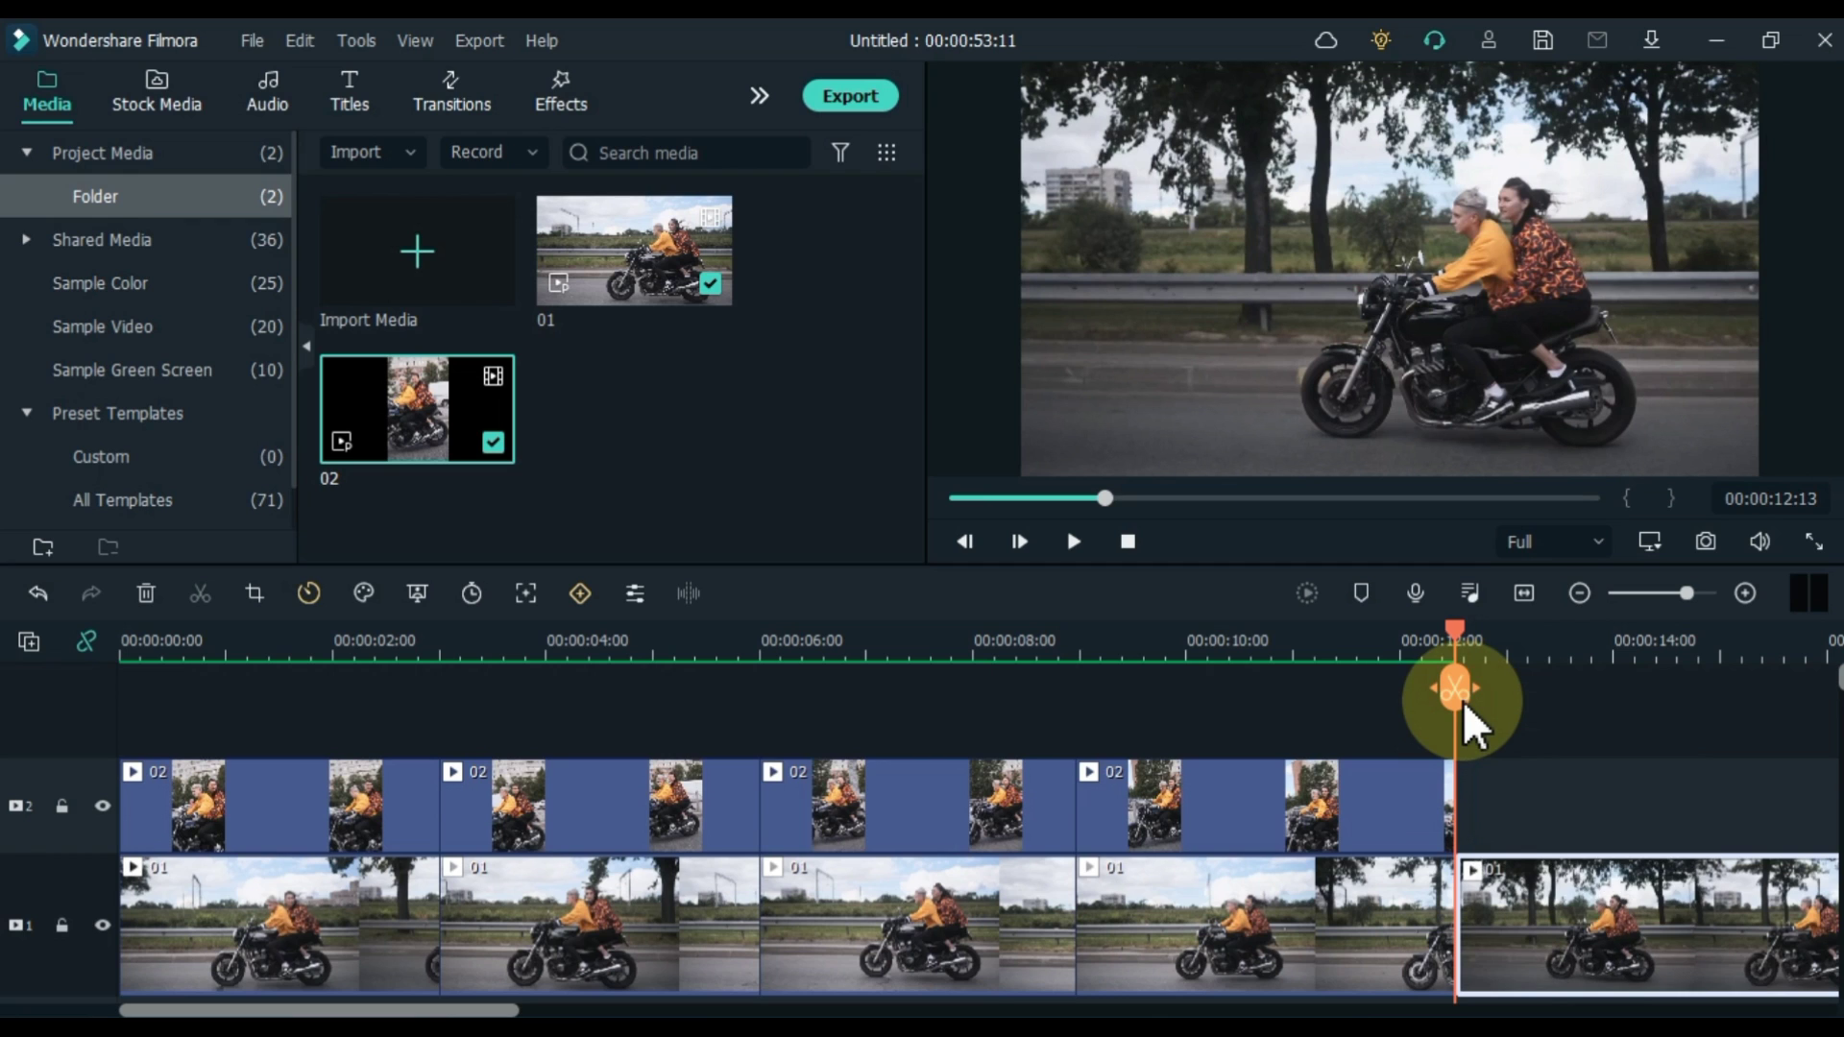
left_click(1524, 594)
left_click(664, 914)
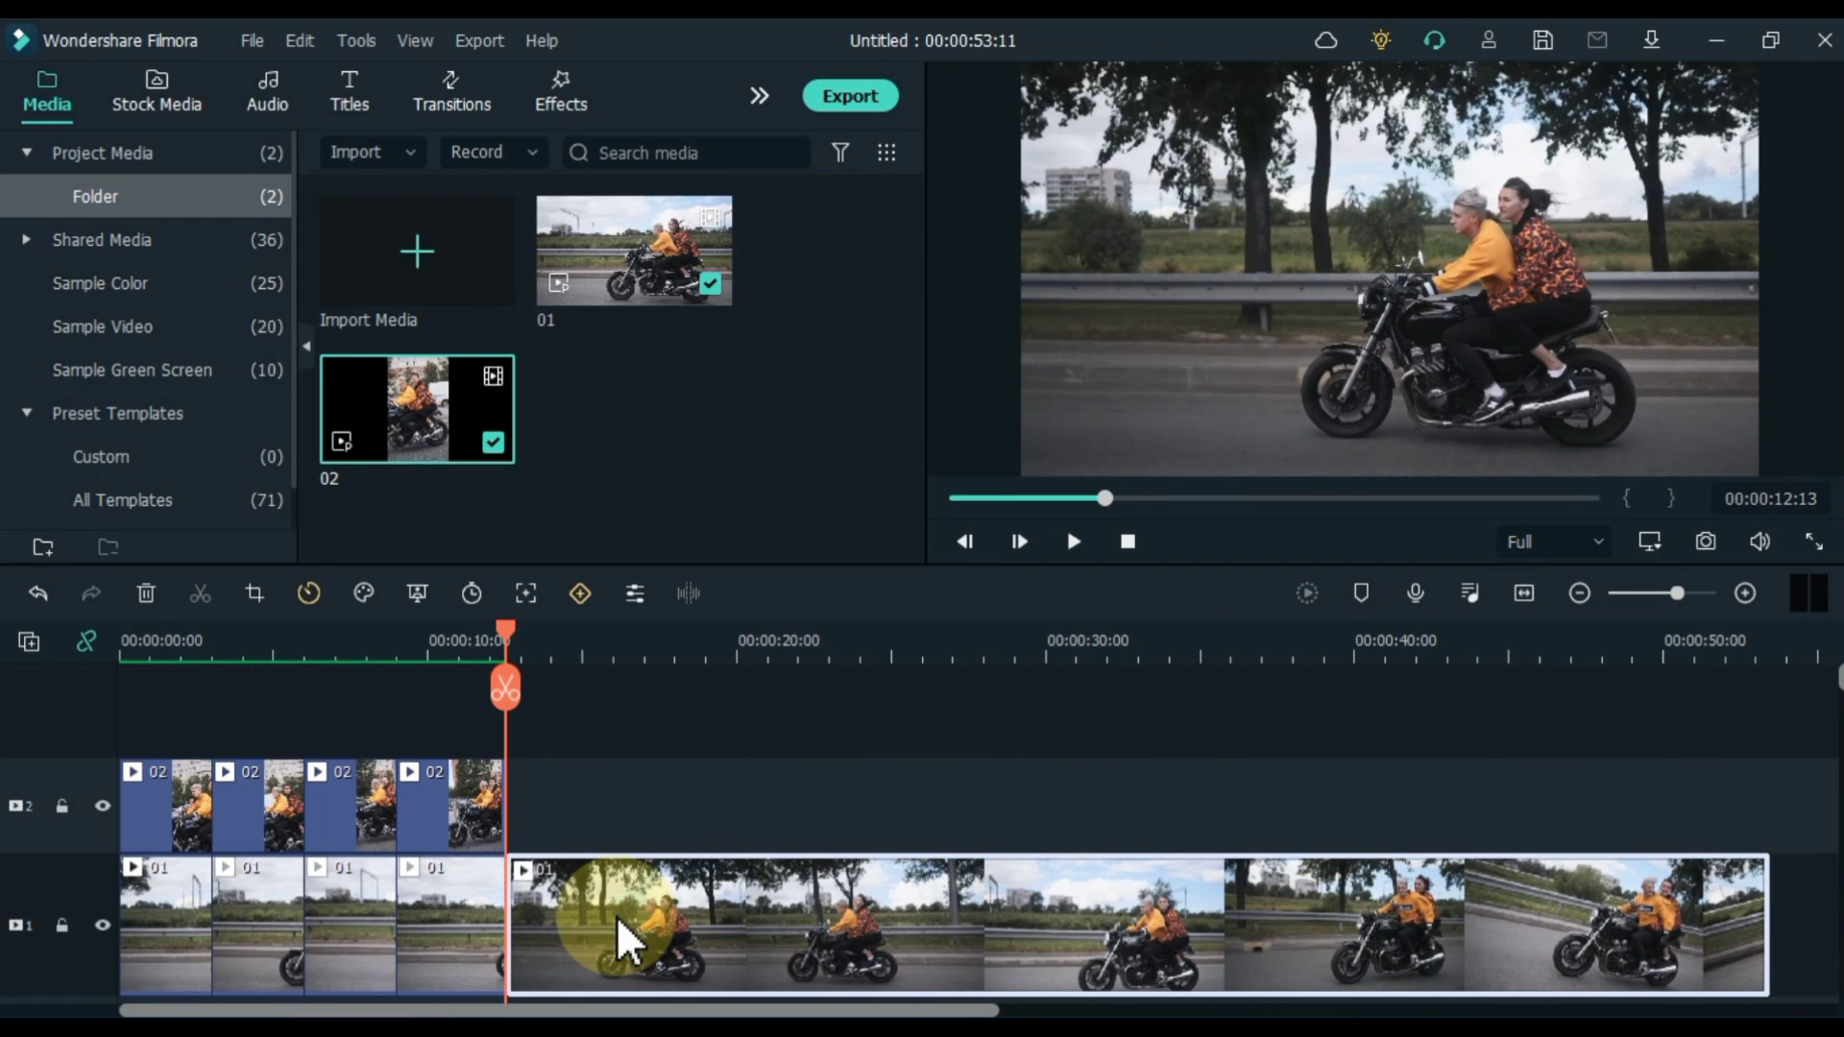
right_click(616, 916)
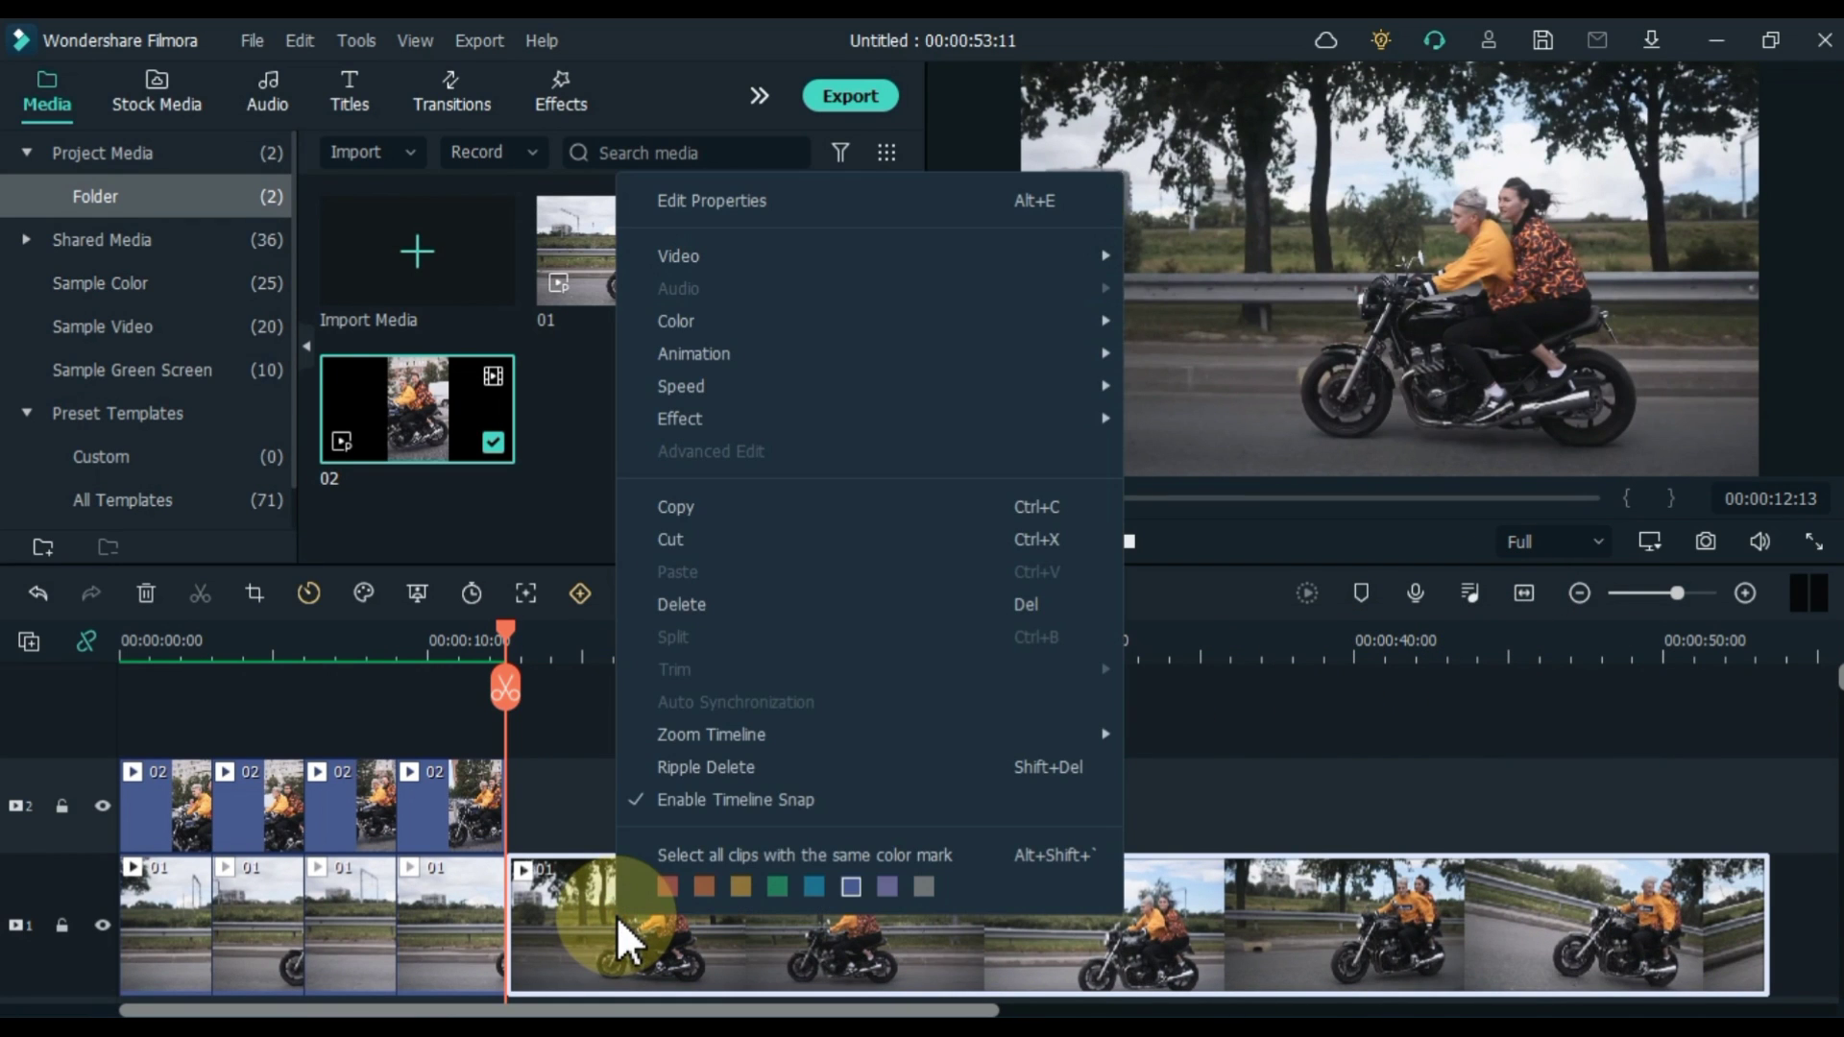
left_click(706, 613)
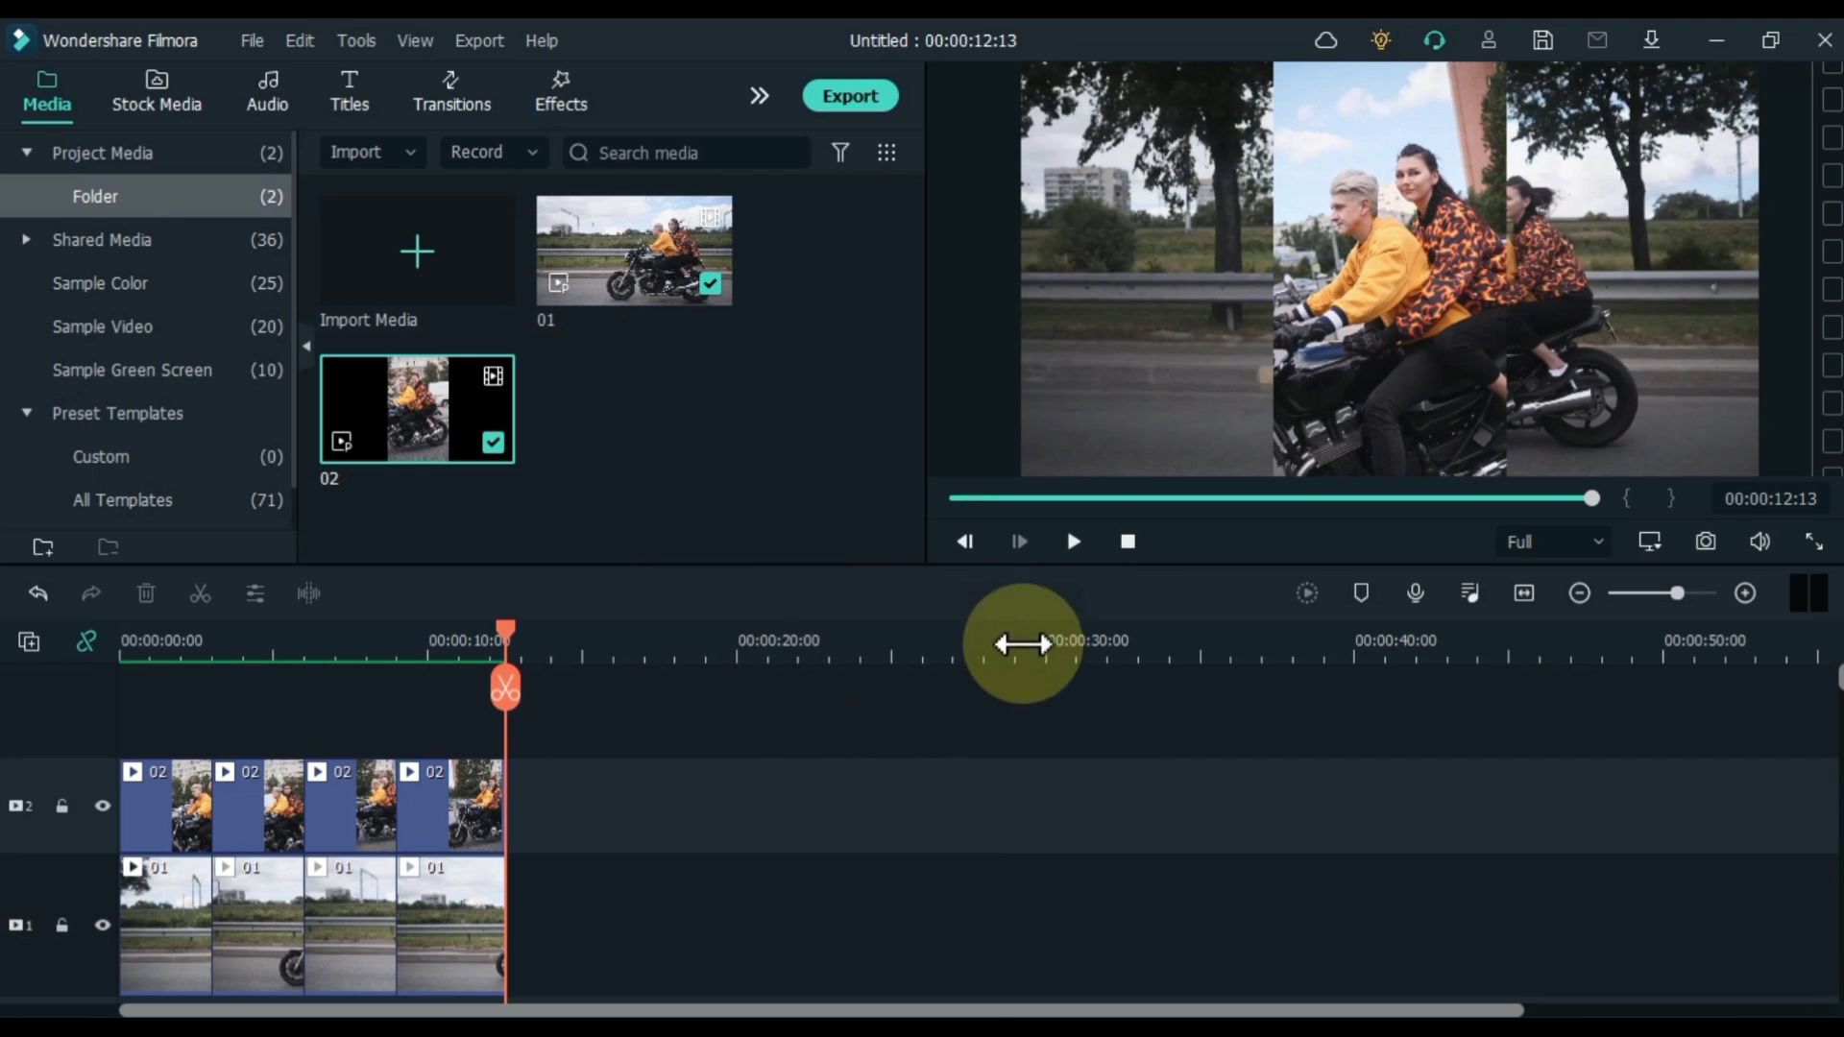
- Move the first two 02 clips down into gaps between the 01 pieces on track 1
left_click(1522, 594)
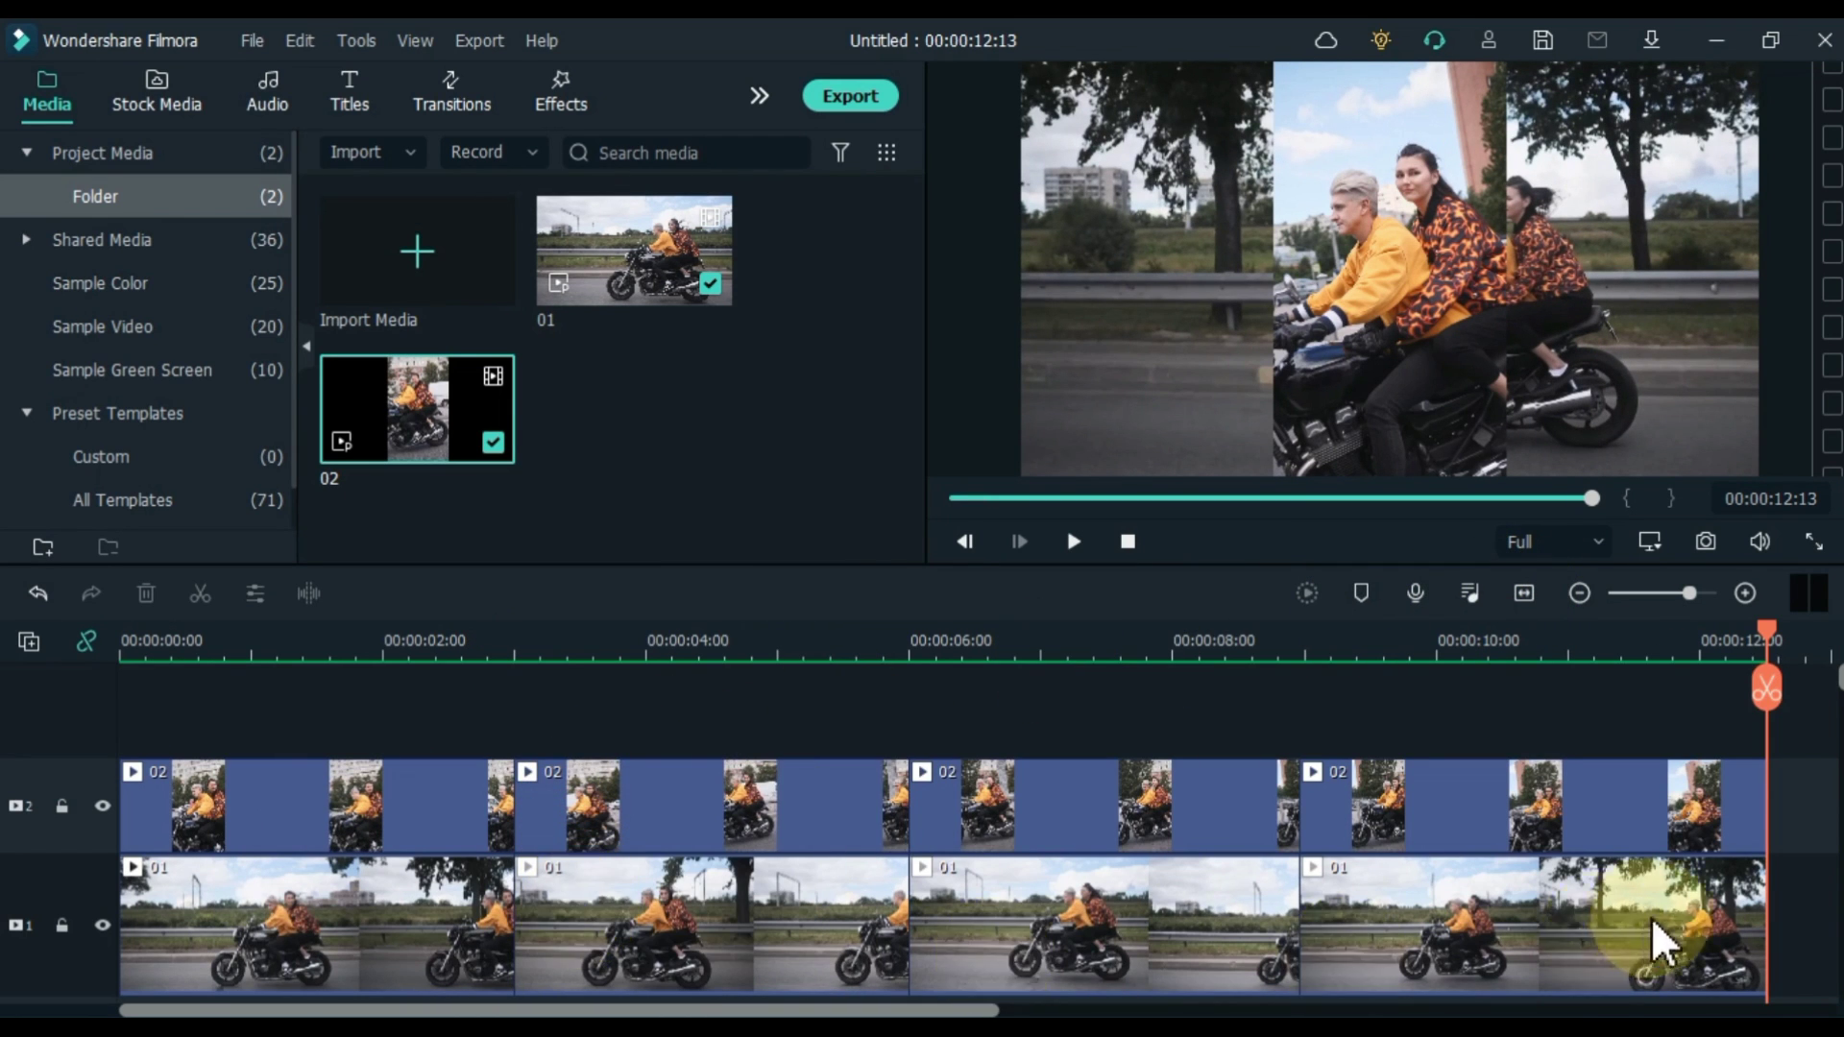
left_click_drag(1791, 941, 989, 955)
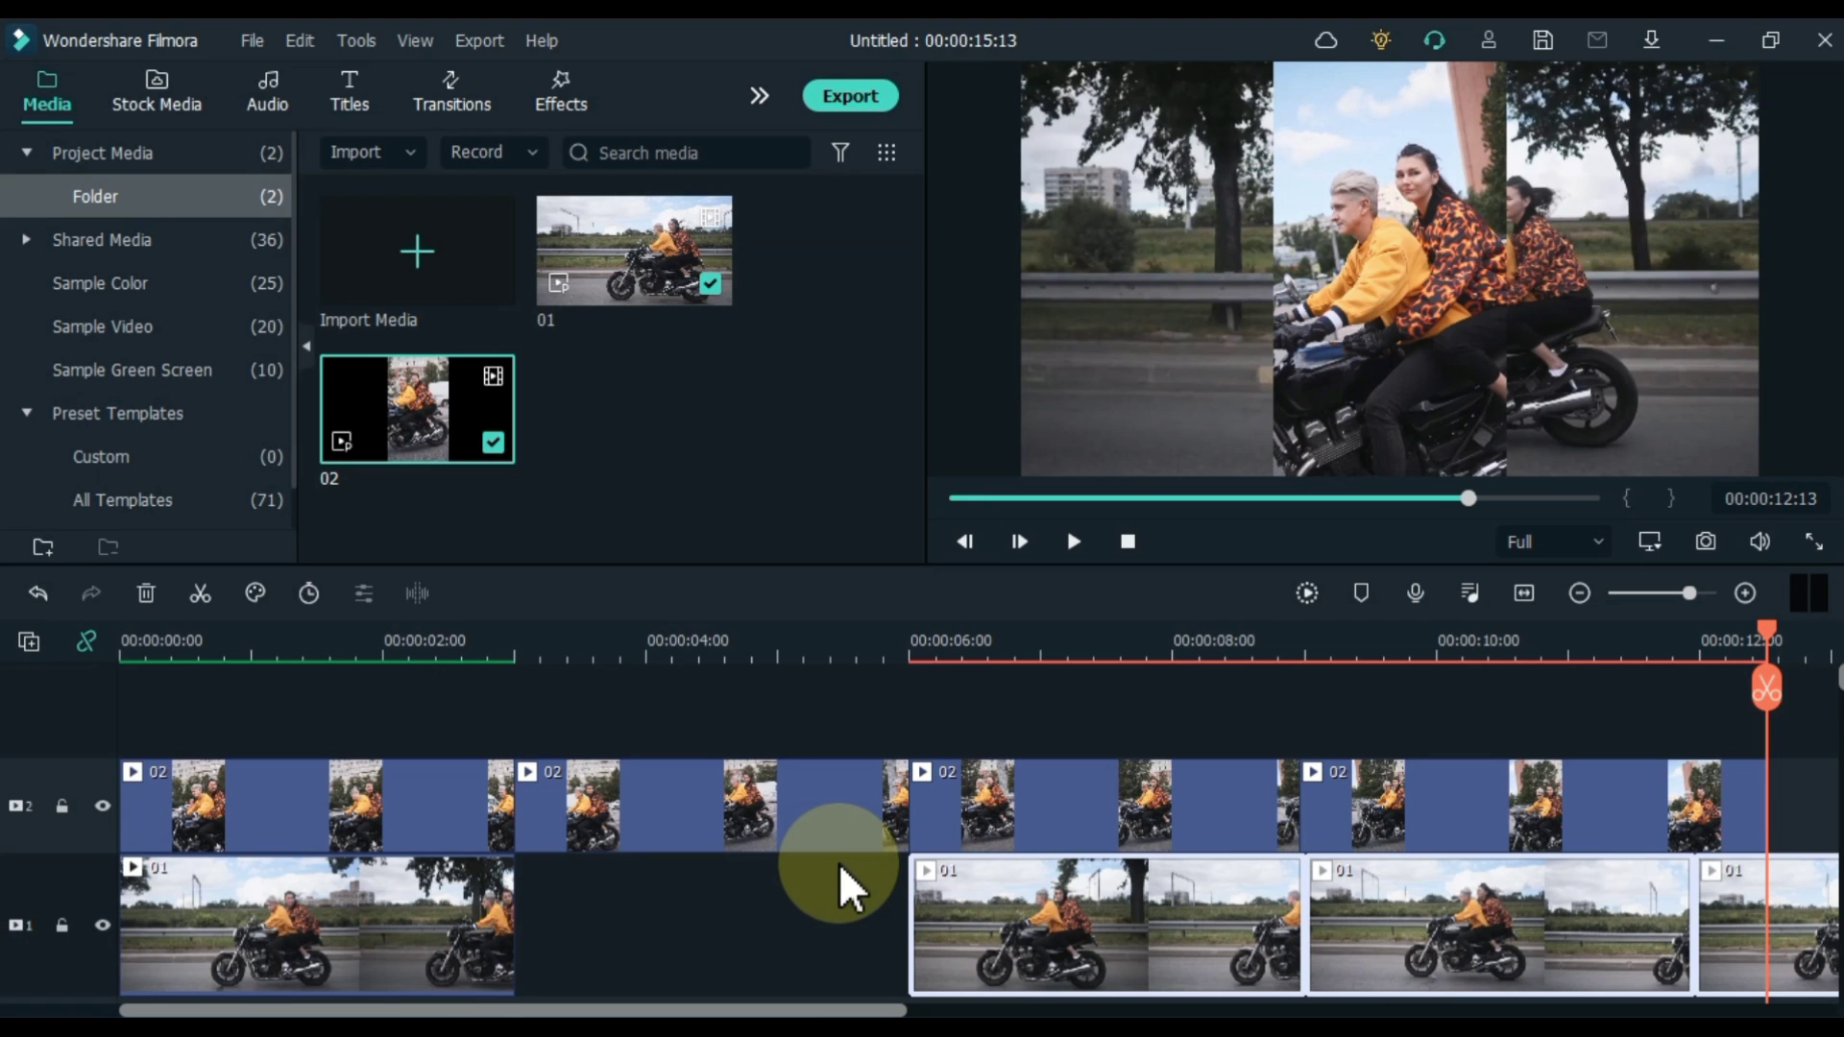
left_click(388, 788)
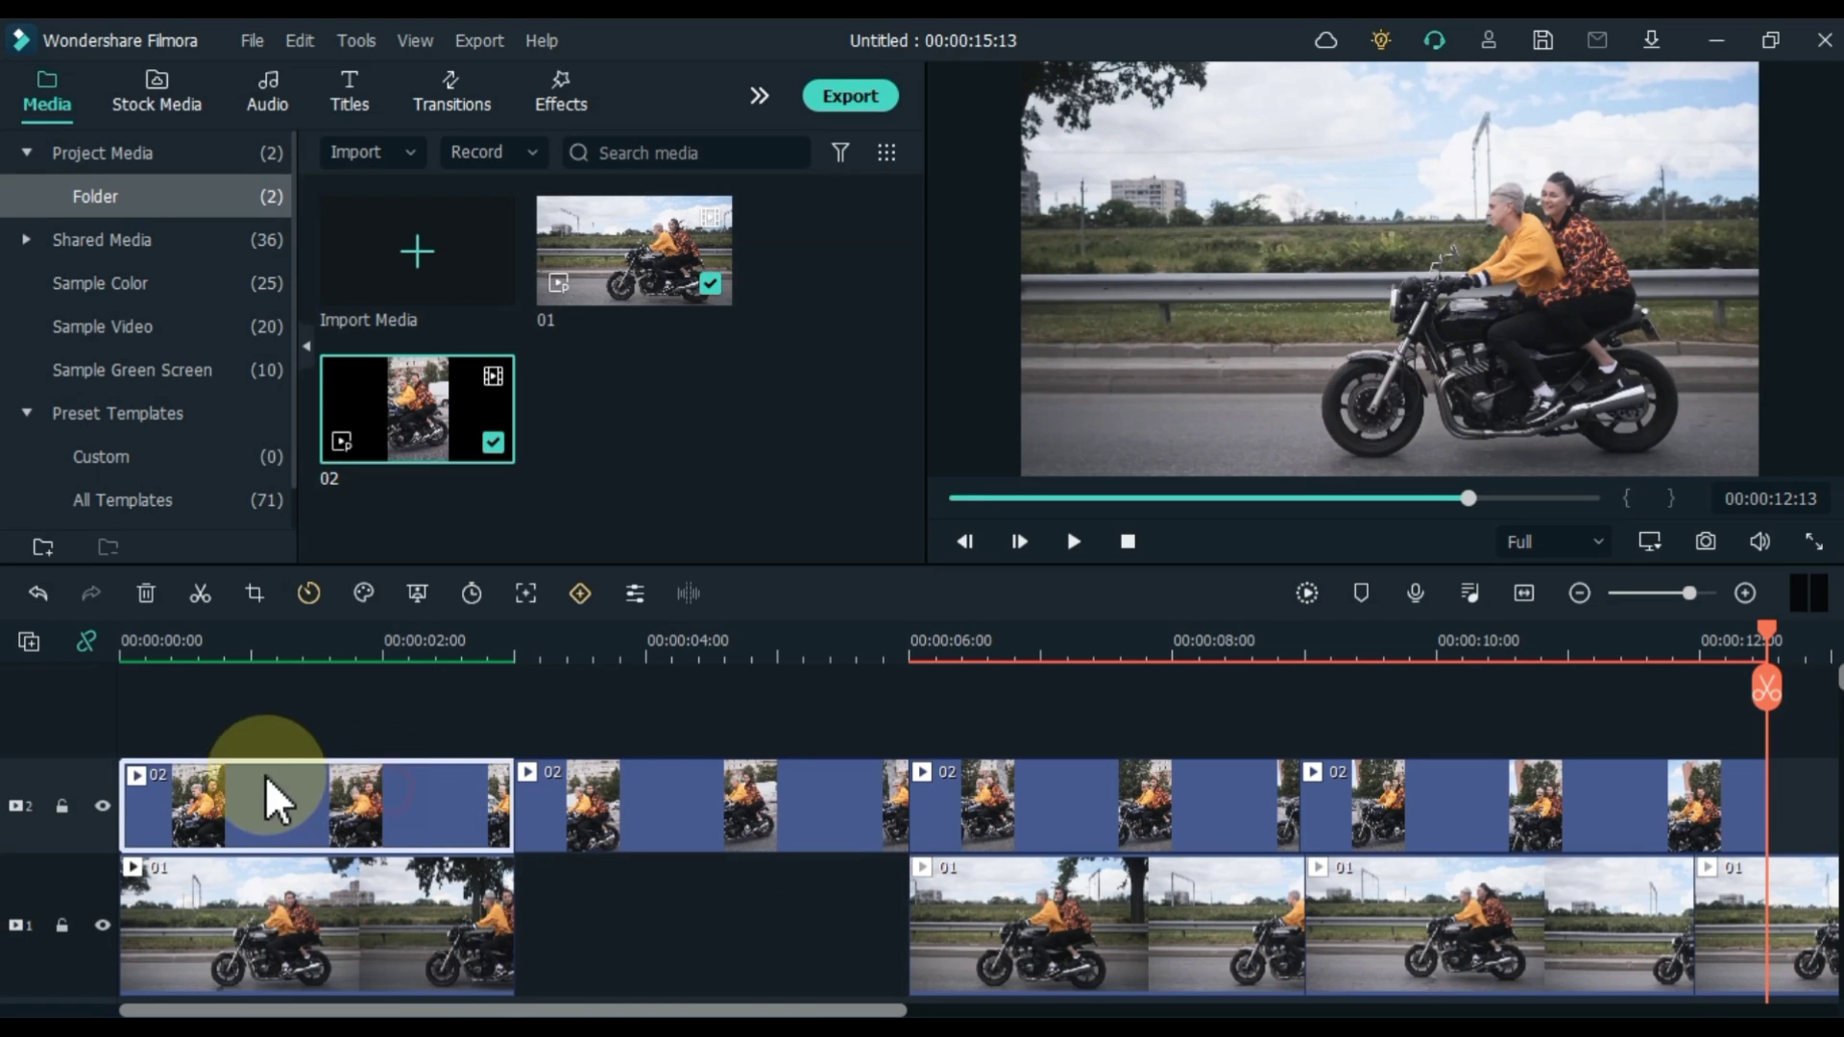
left_click_drag(146, 771, 552, 885)
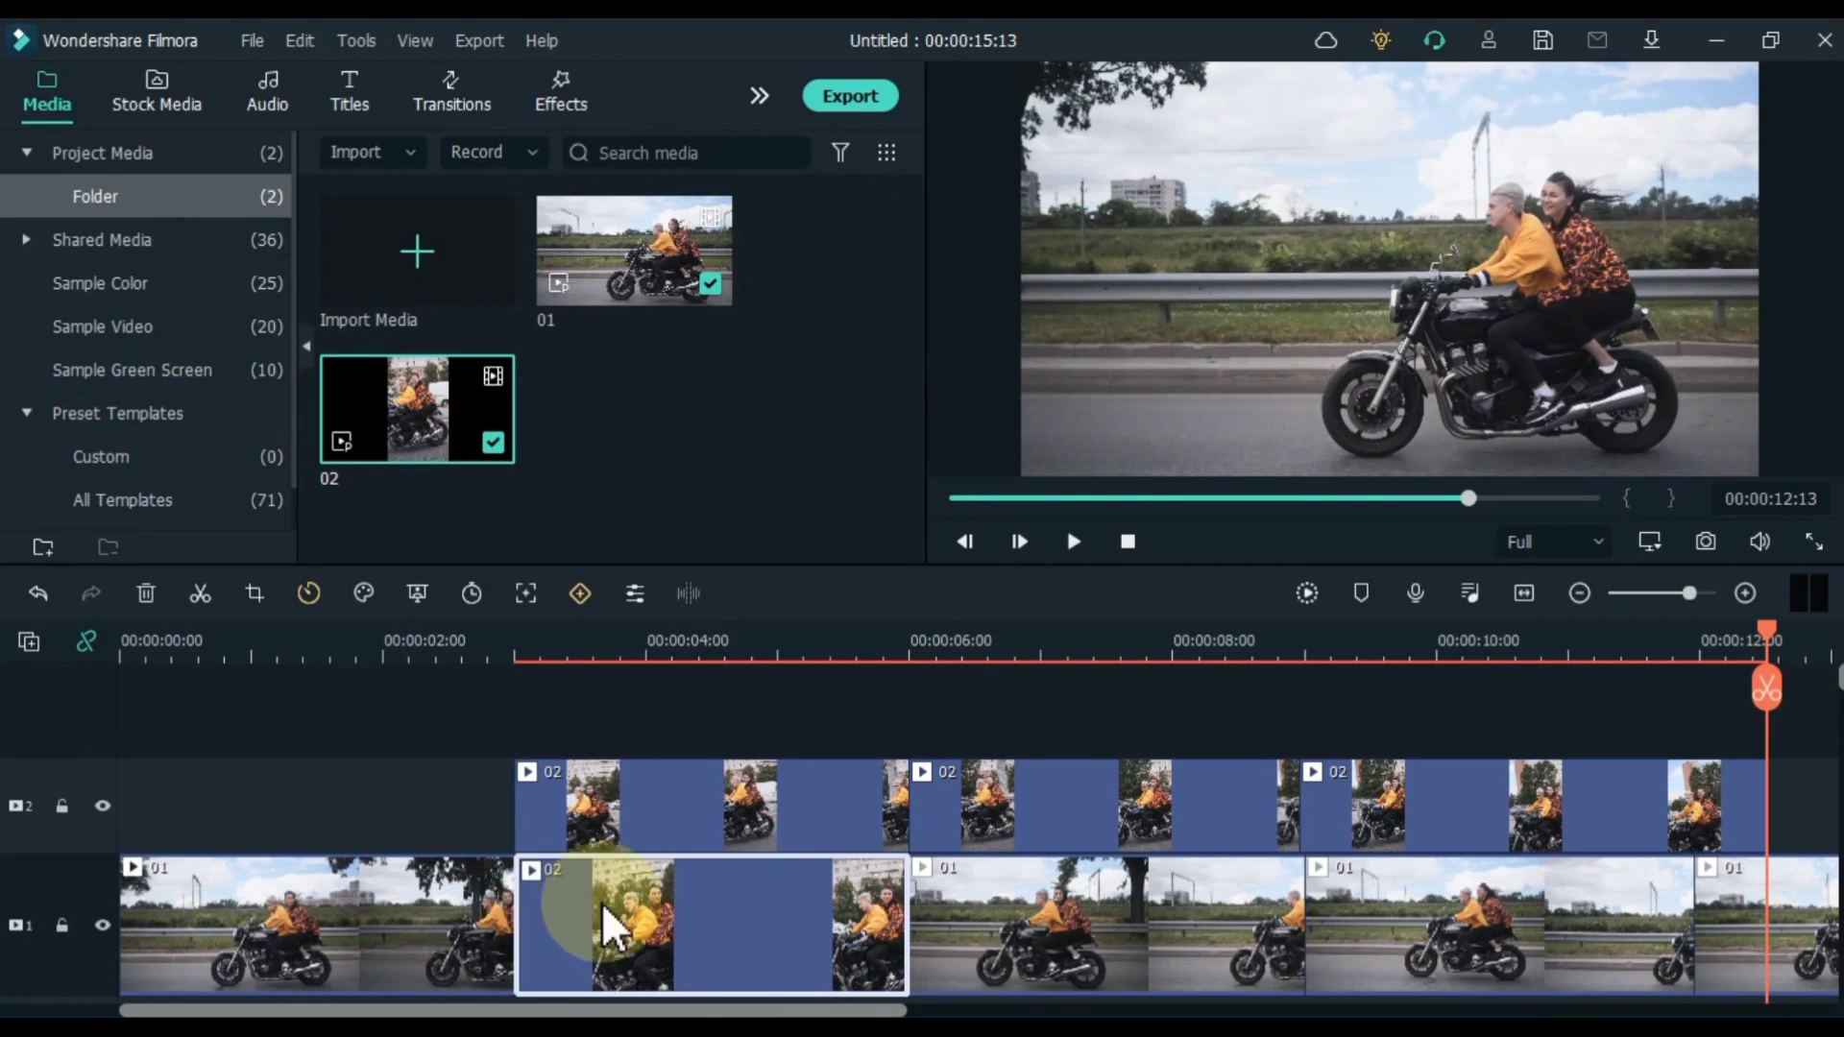
left_click_drag(712, 1010, 906, 1009)
left_click_drag(1719, 936, 1361, 929)
left_click_drag(179, 785, 963, 923)
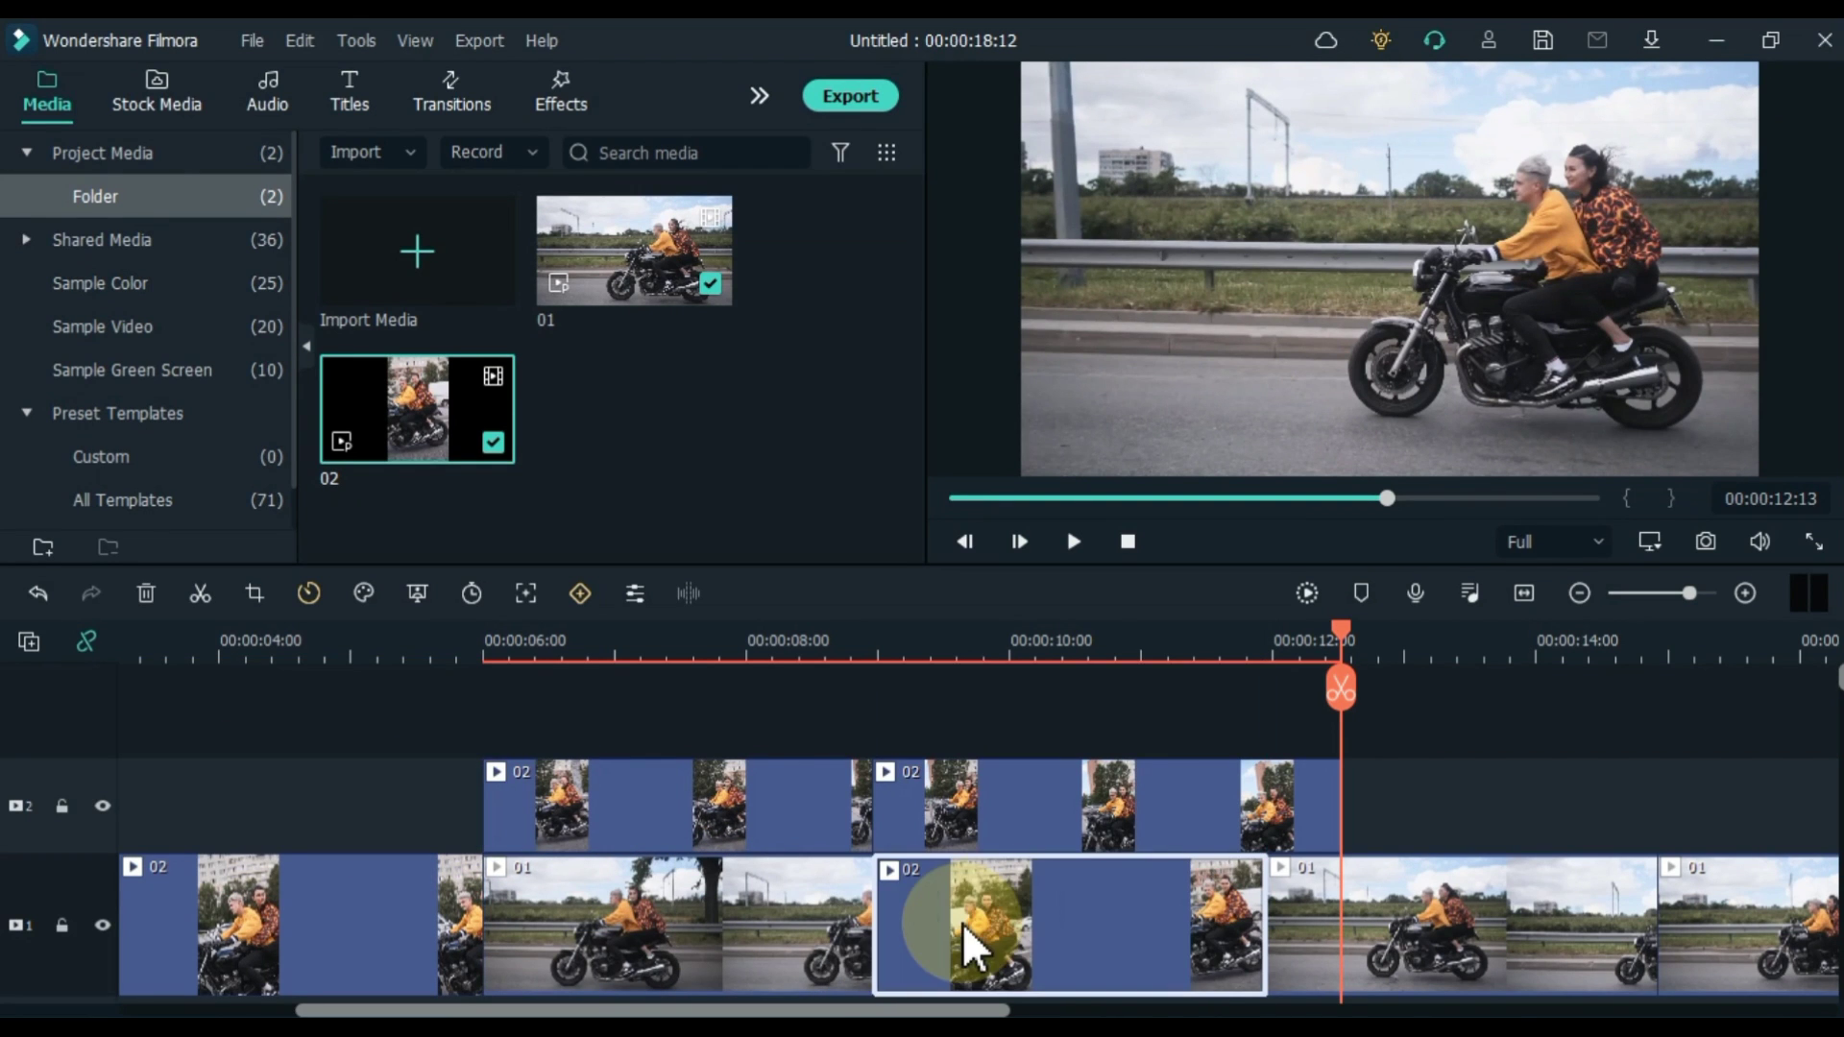
left_click(1524, 592)
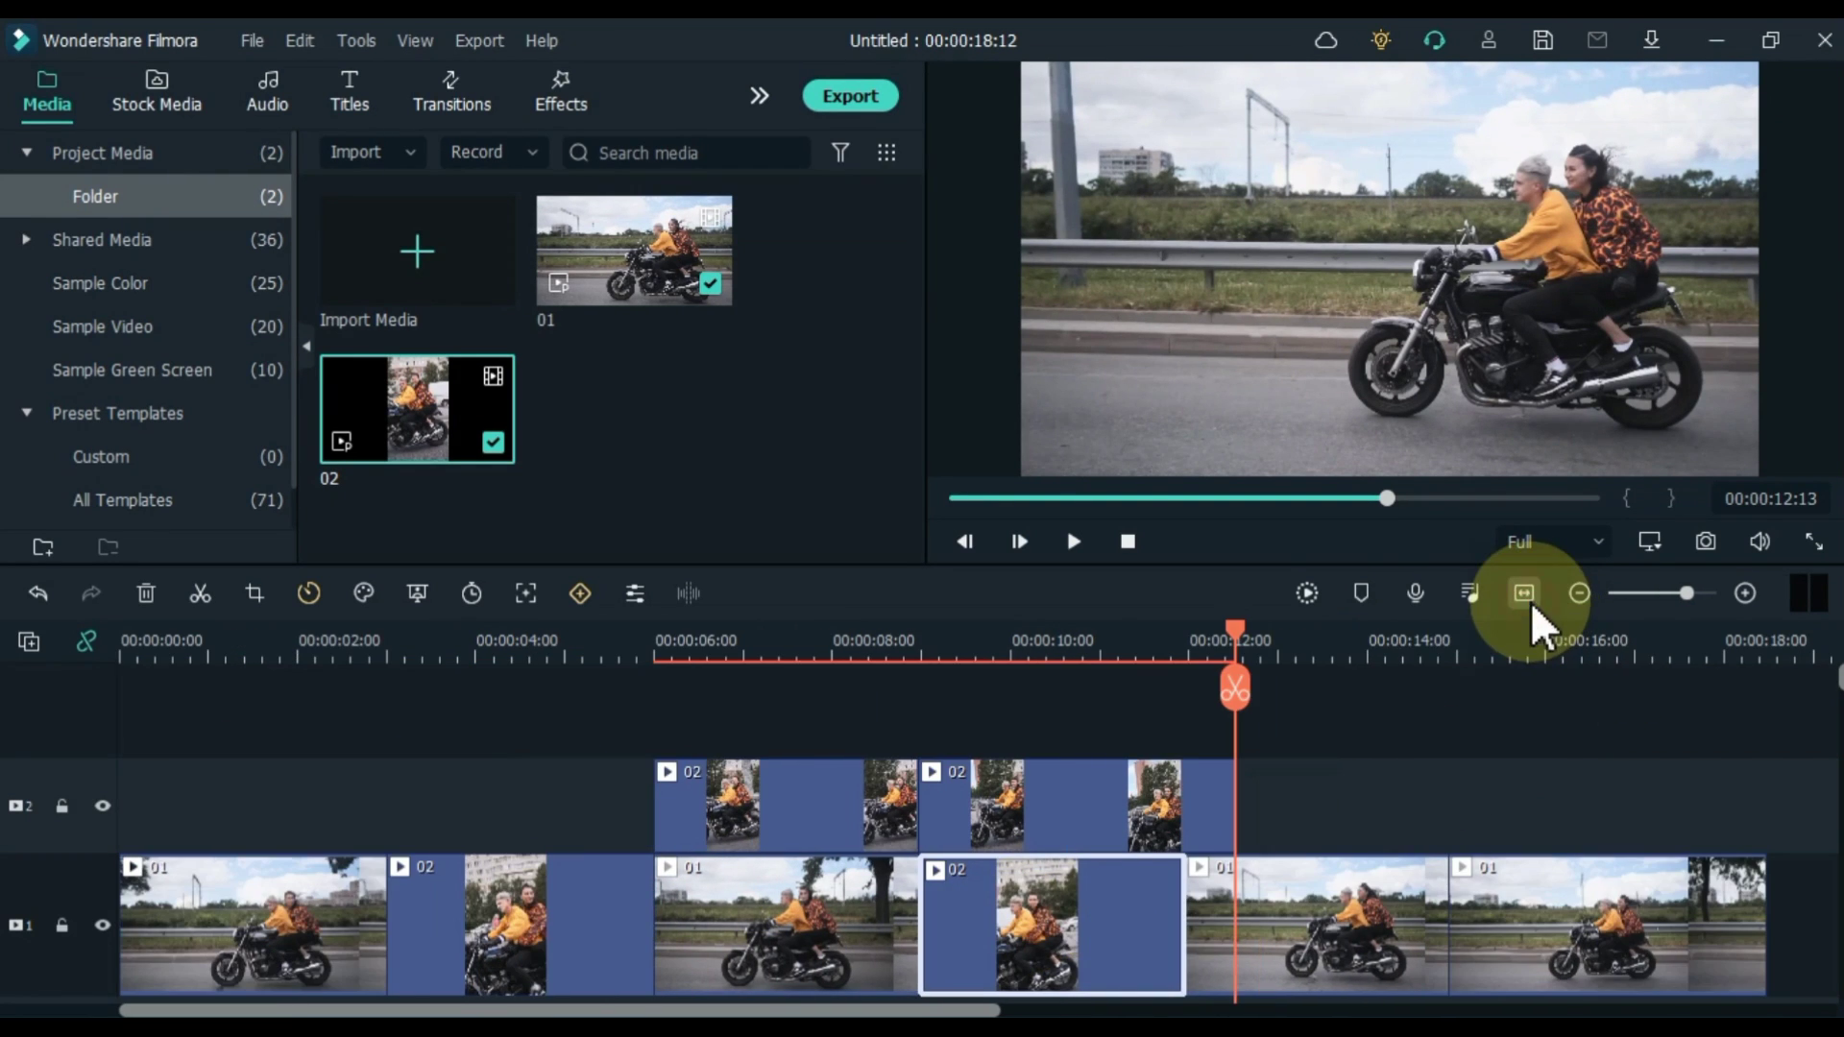
- Slot the remaining 02 clip between 01 clips on track 1 and close the gap
left_click(1507, 923)
left_click_drag(1704, 906, 1470, 893)
left_click(394, 778)
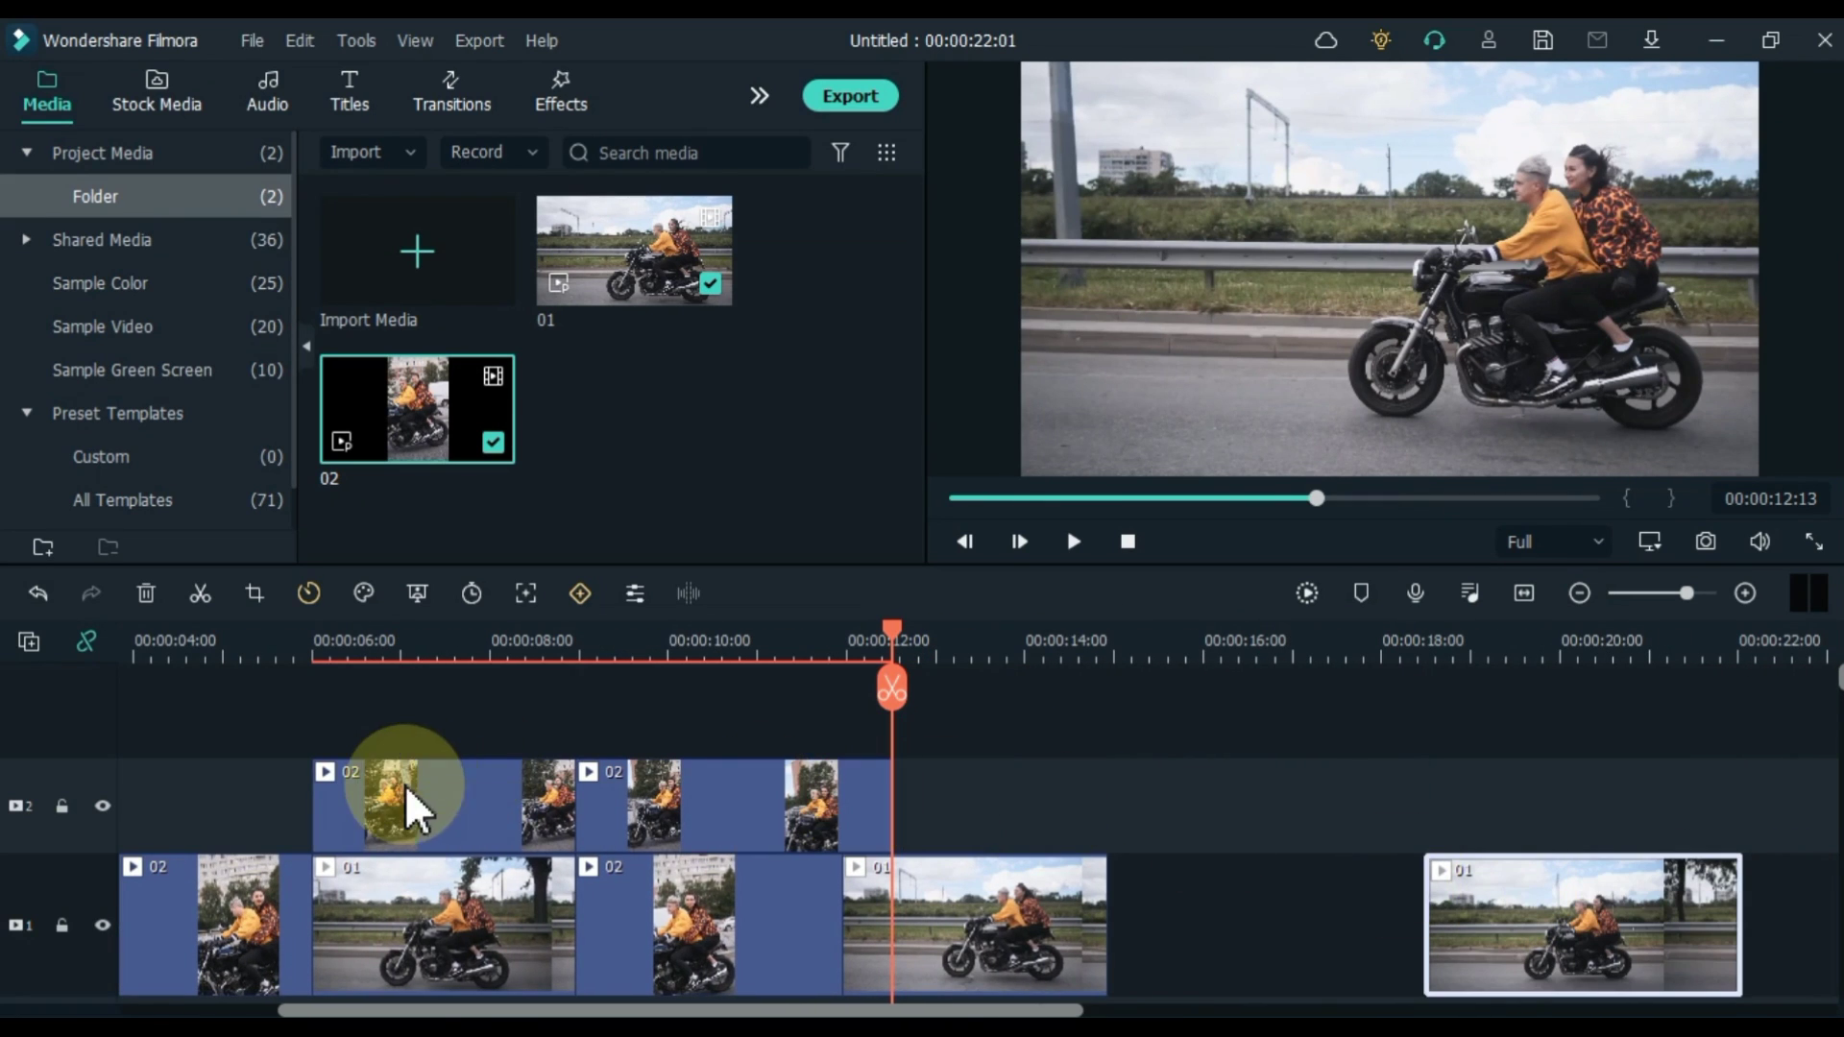
left_click_drag(389, 785, 1408, 903)
left_click_drag(872, 831, 1495, 926)
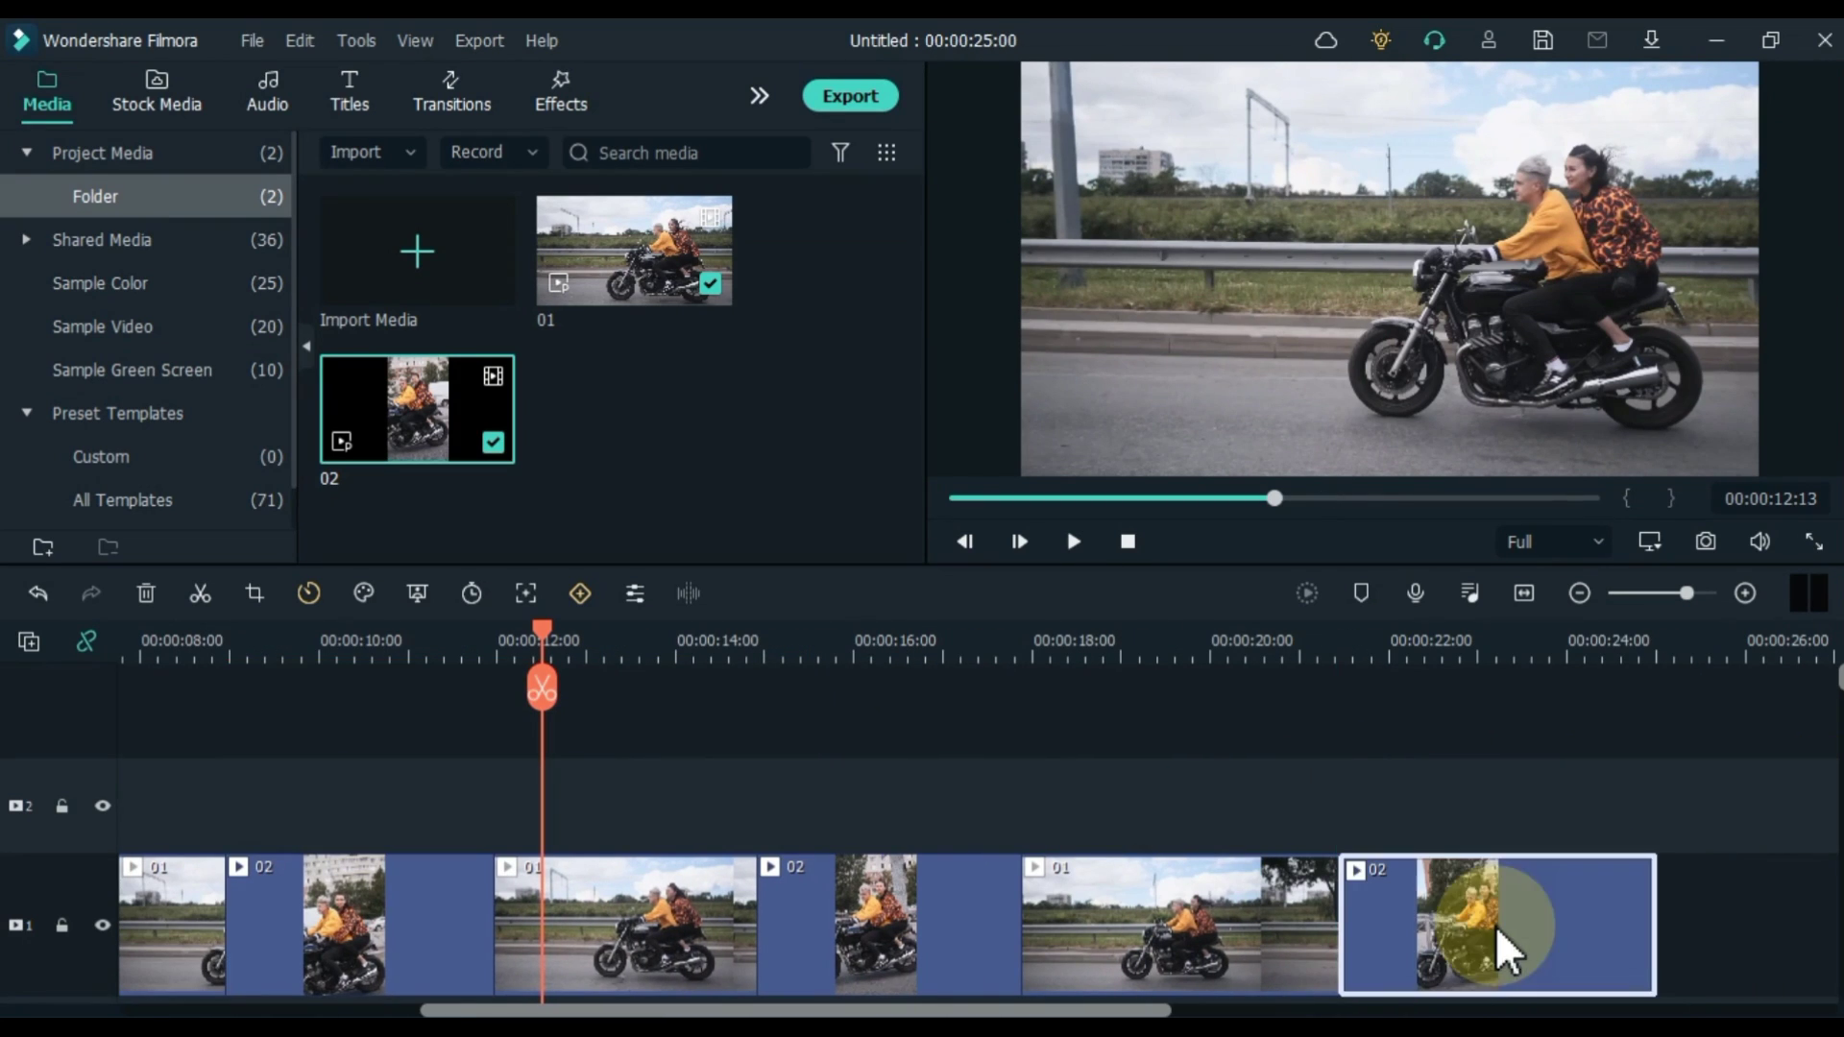
left_click(1524, 594)
left_click(996, 767)
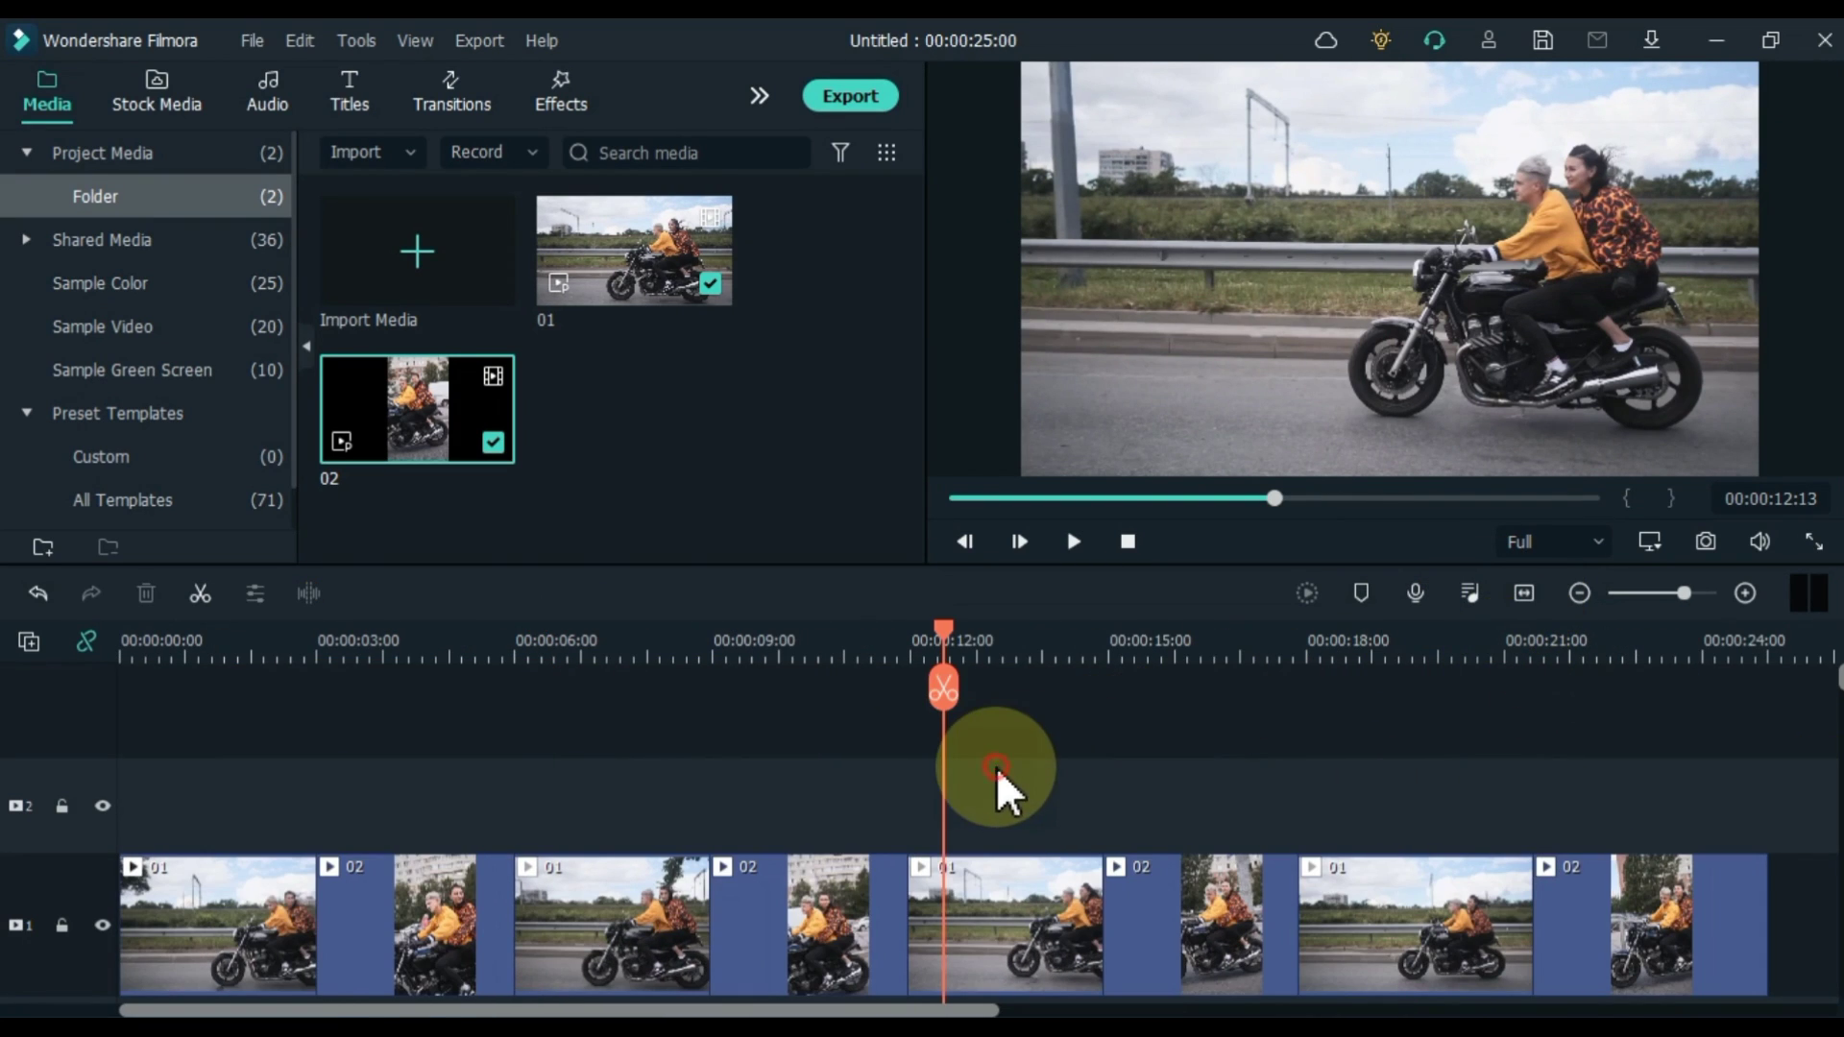
left_click_drag(954, 635, 342, 662)
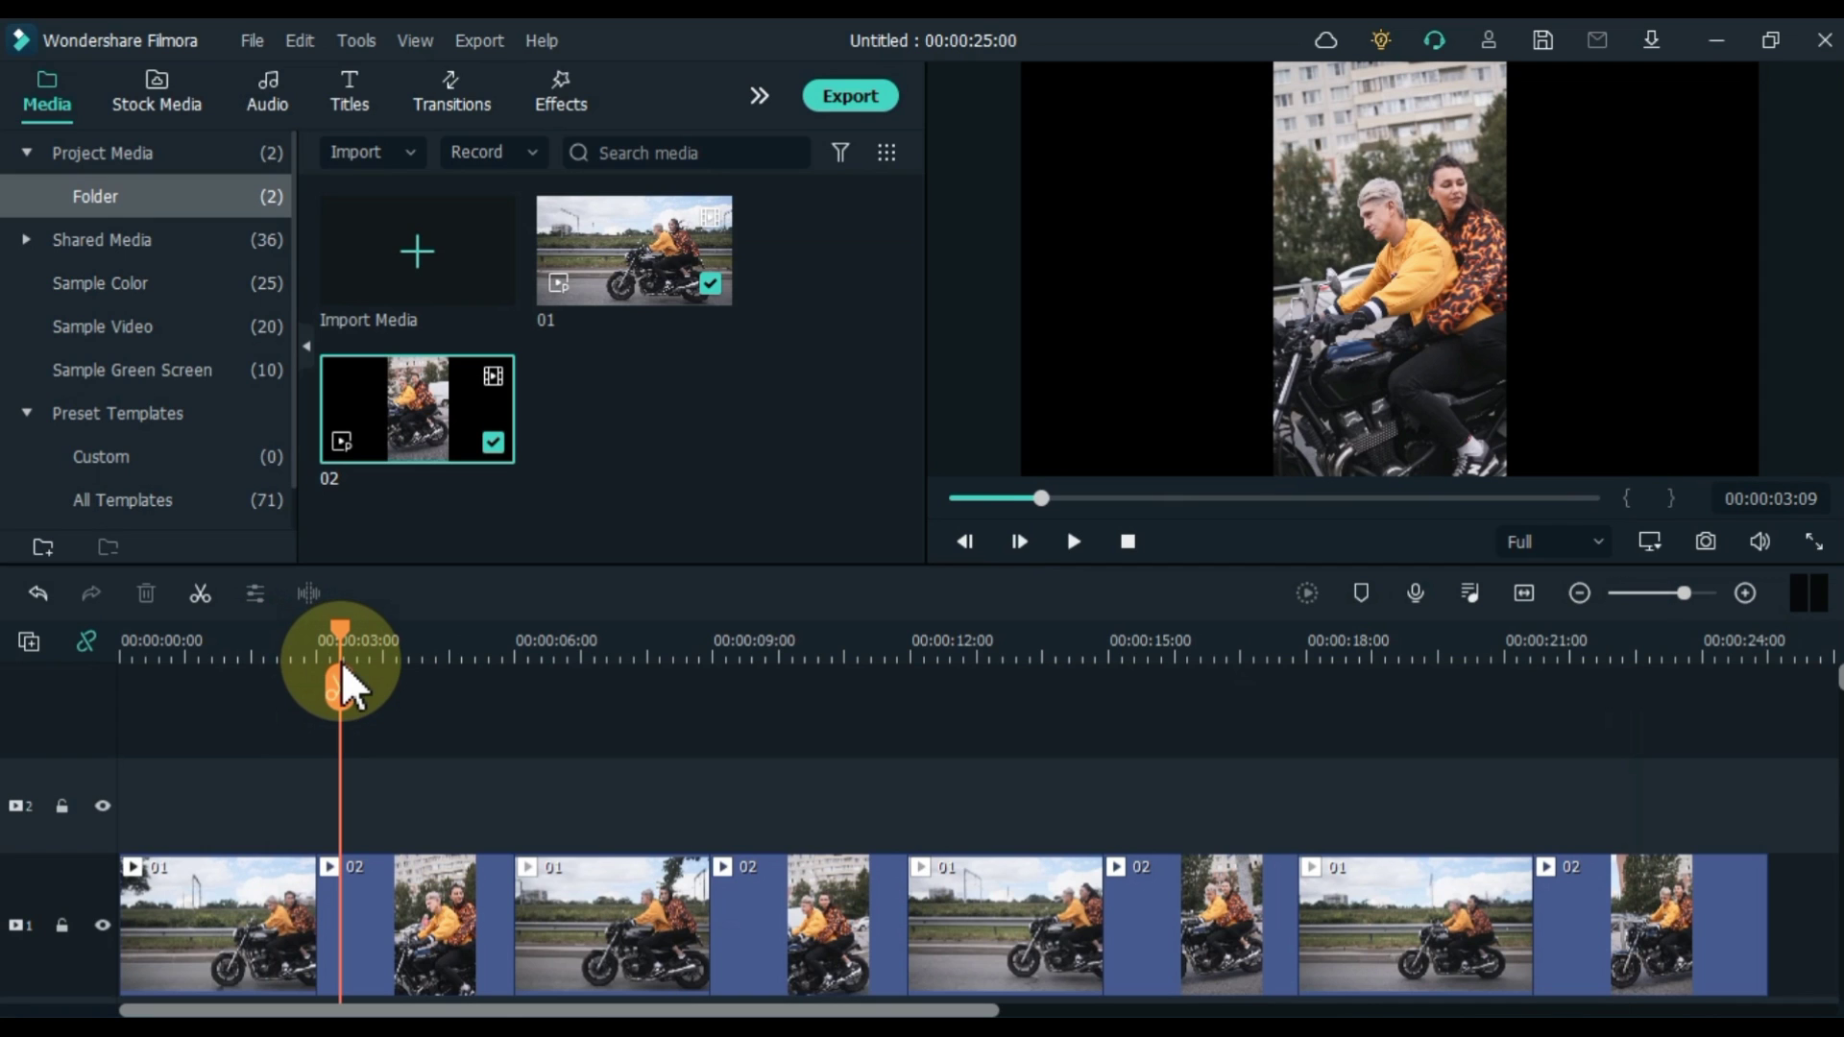
- Crop the first 02 clip to 16:9 (1080 x 607) framing the riders' heads and shoulders
left_click_drag(341, 661, 362, 660)
left_click(388, 918)
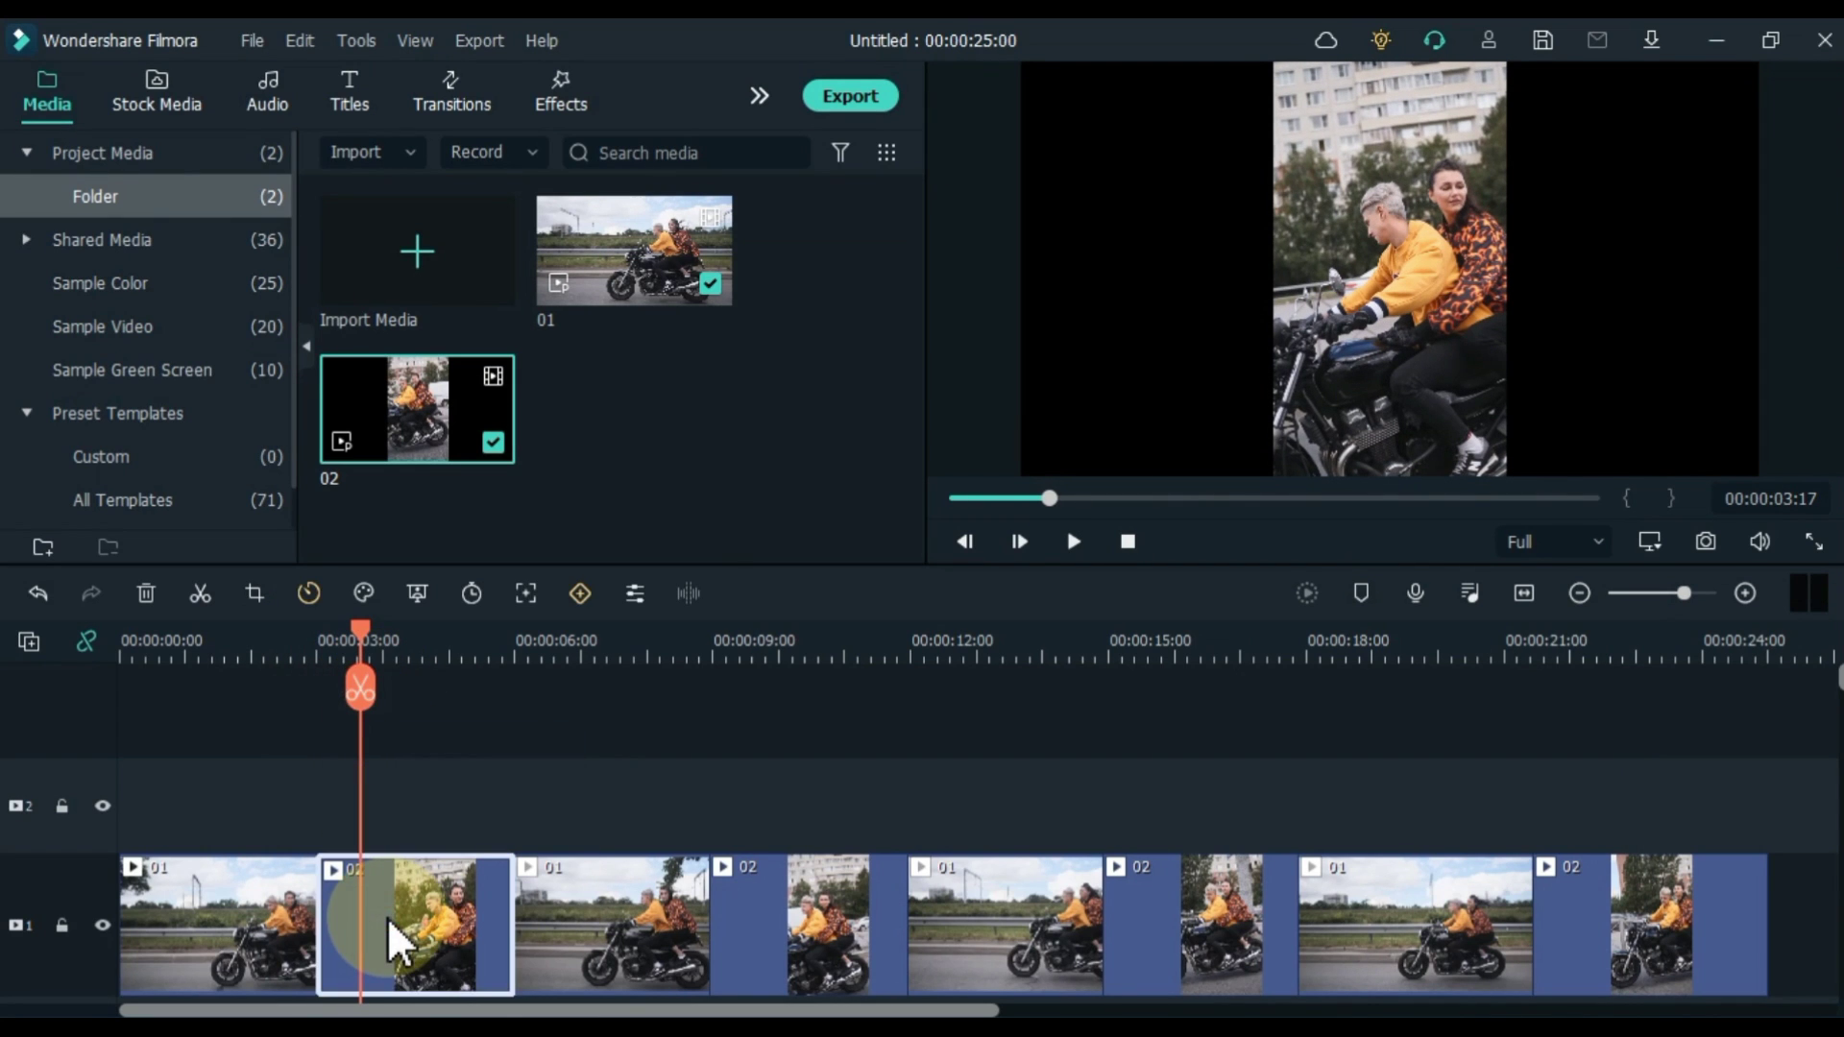
left_click(256, 592)
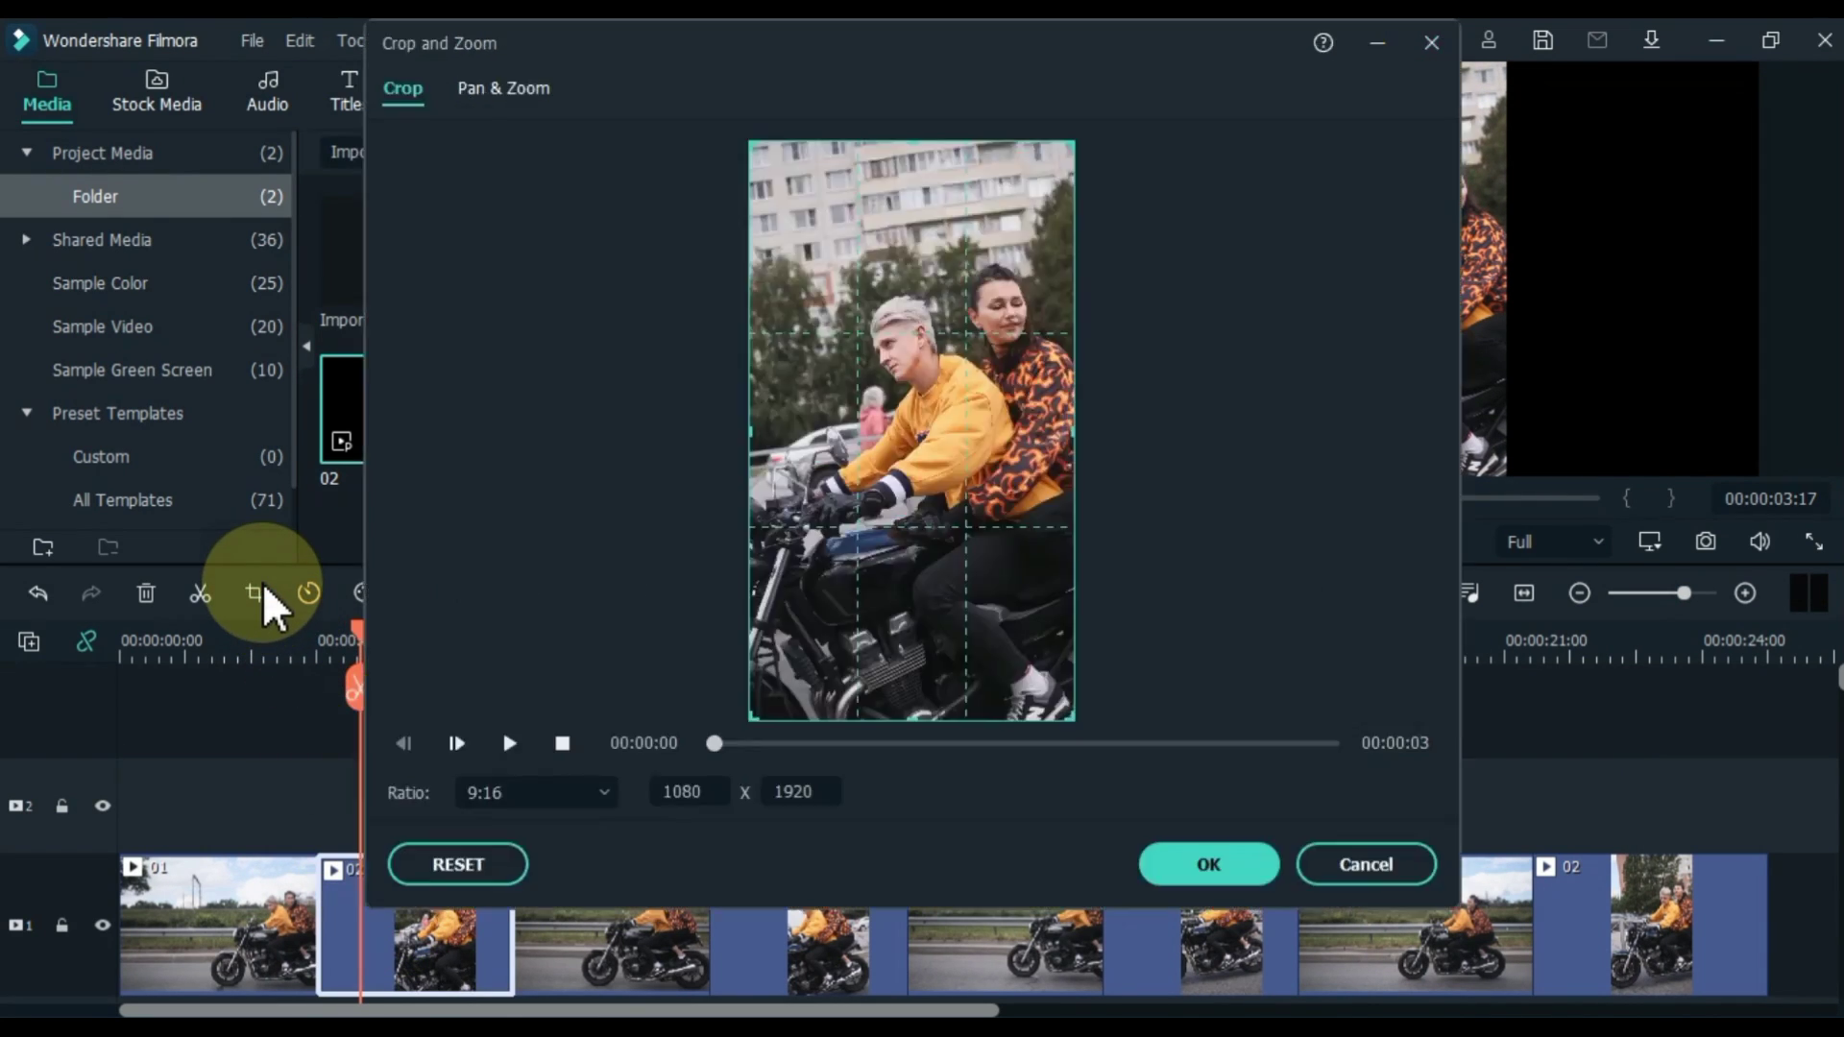
left_click(509, 790)
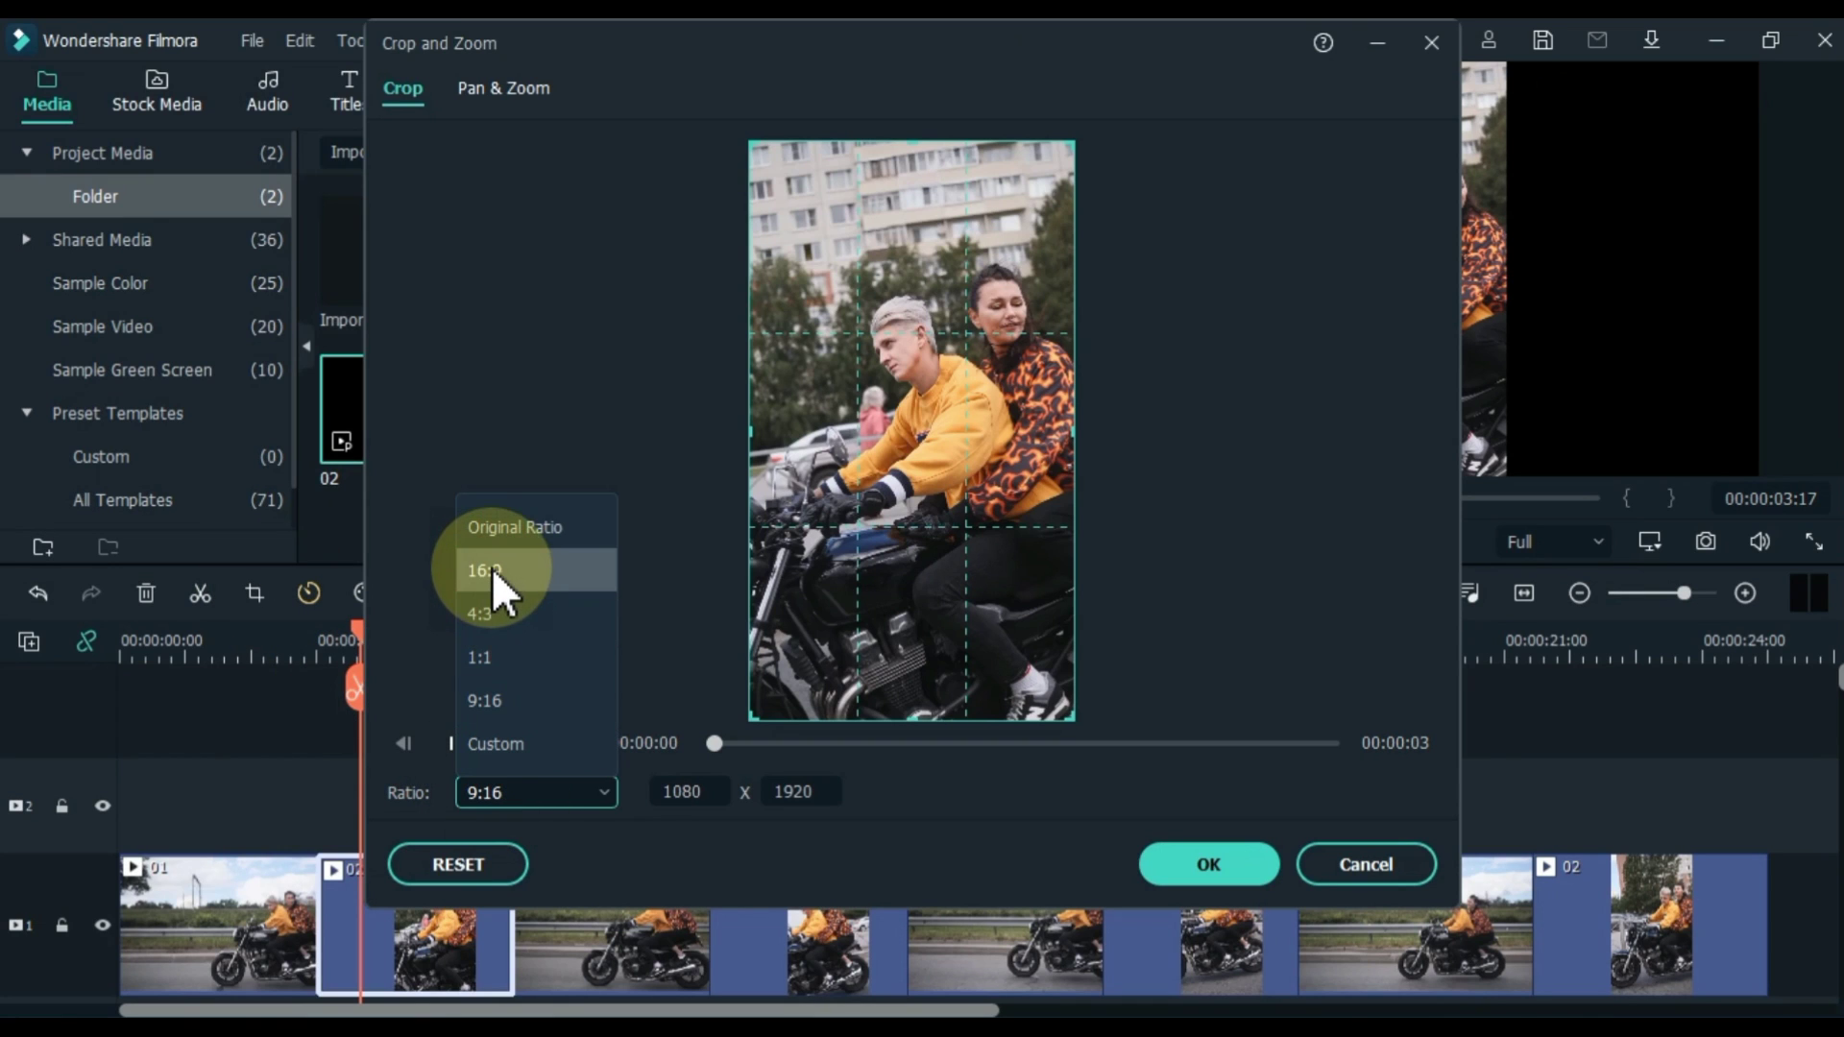
left_click(492, 573)
left_click_drag(1022, 442, 1036, 370)
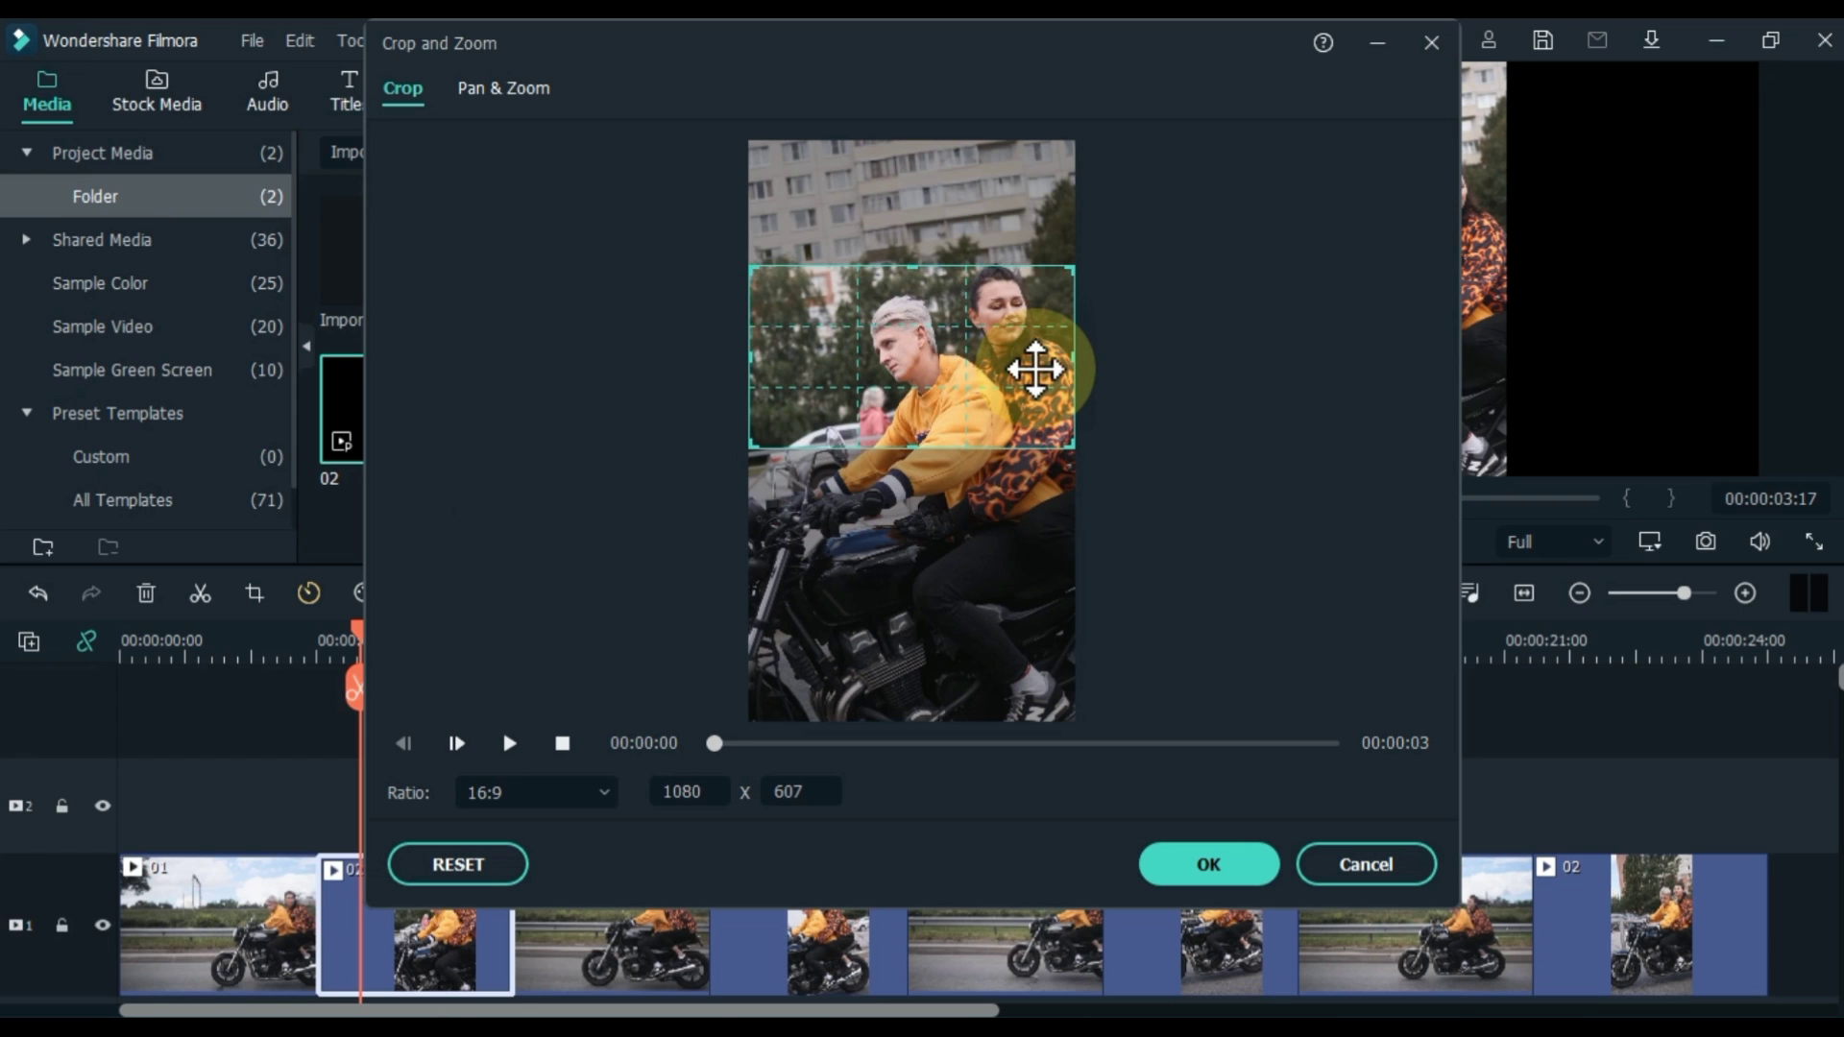
left_click_drag(1035, 369, 1038, 378)
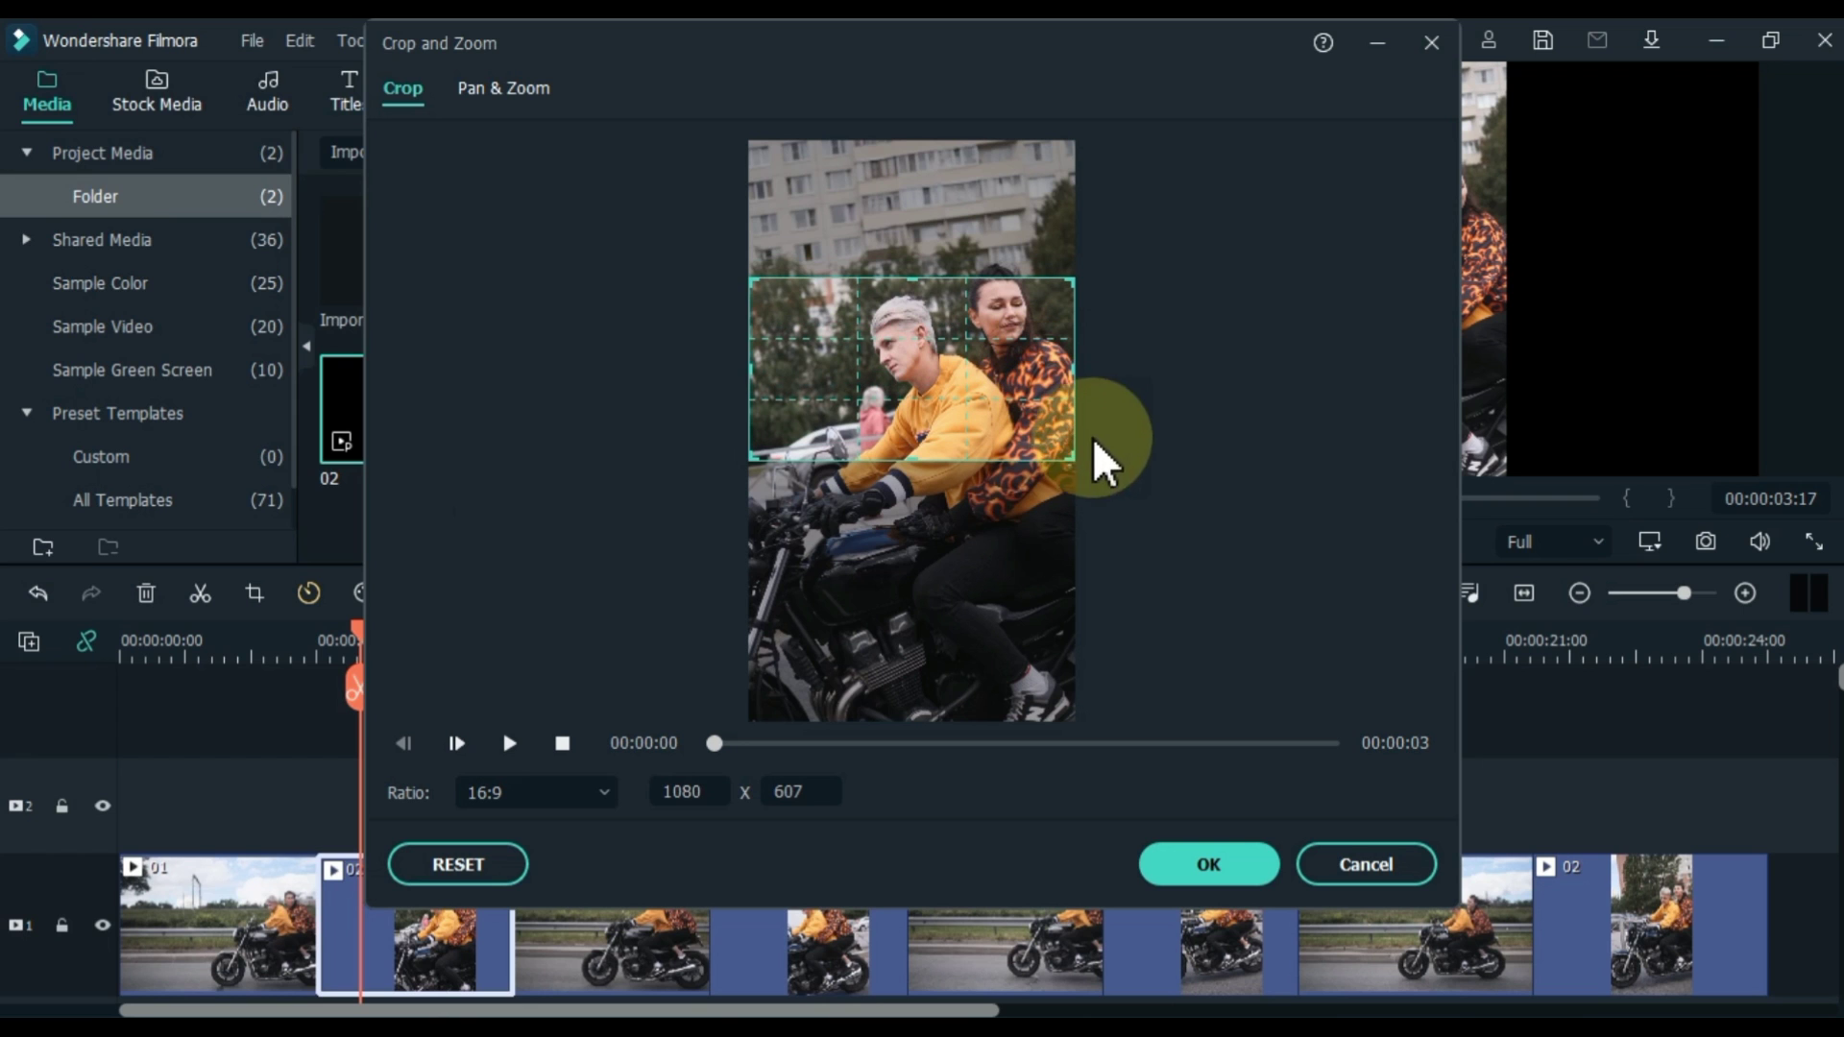
- Apply the first crop, then crop the second 02 clip to 16:9 over the engine and legs
left_click(1167, 866)
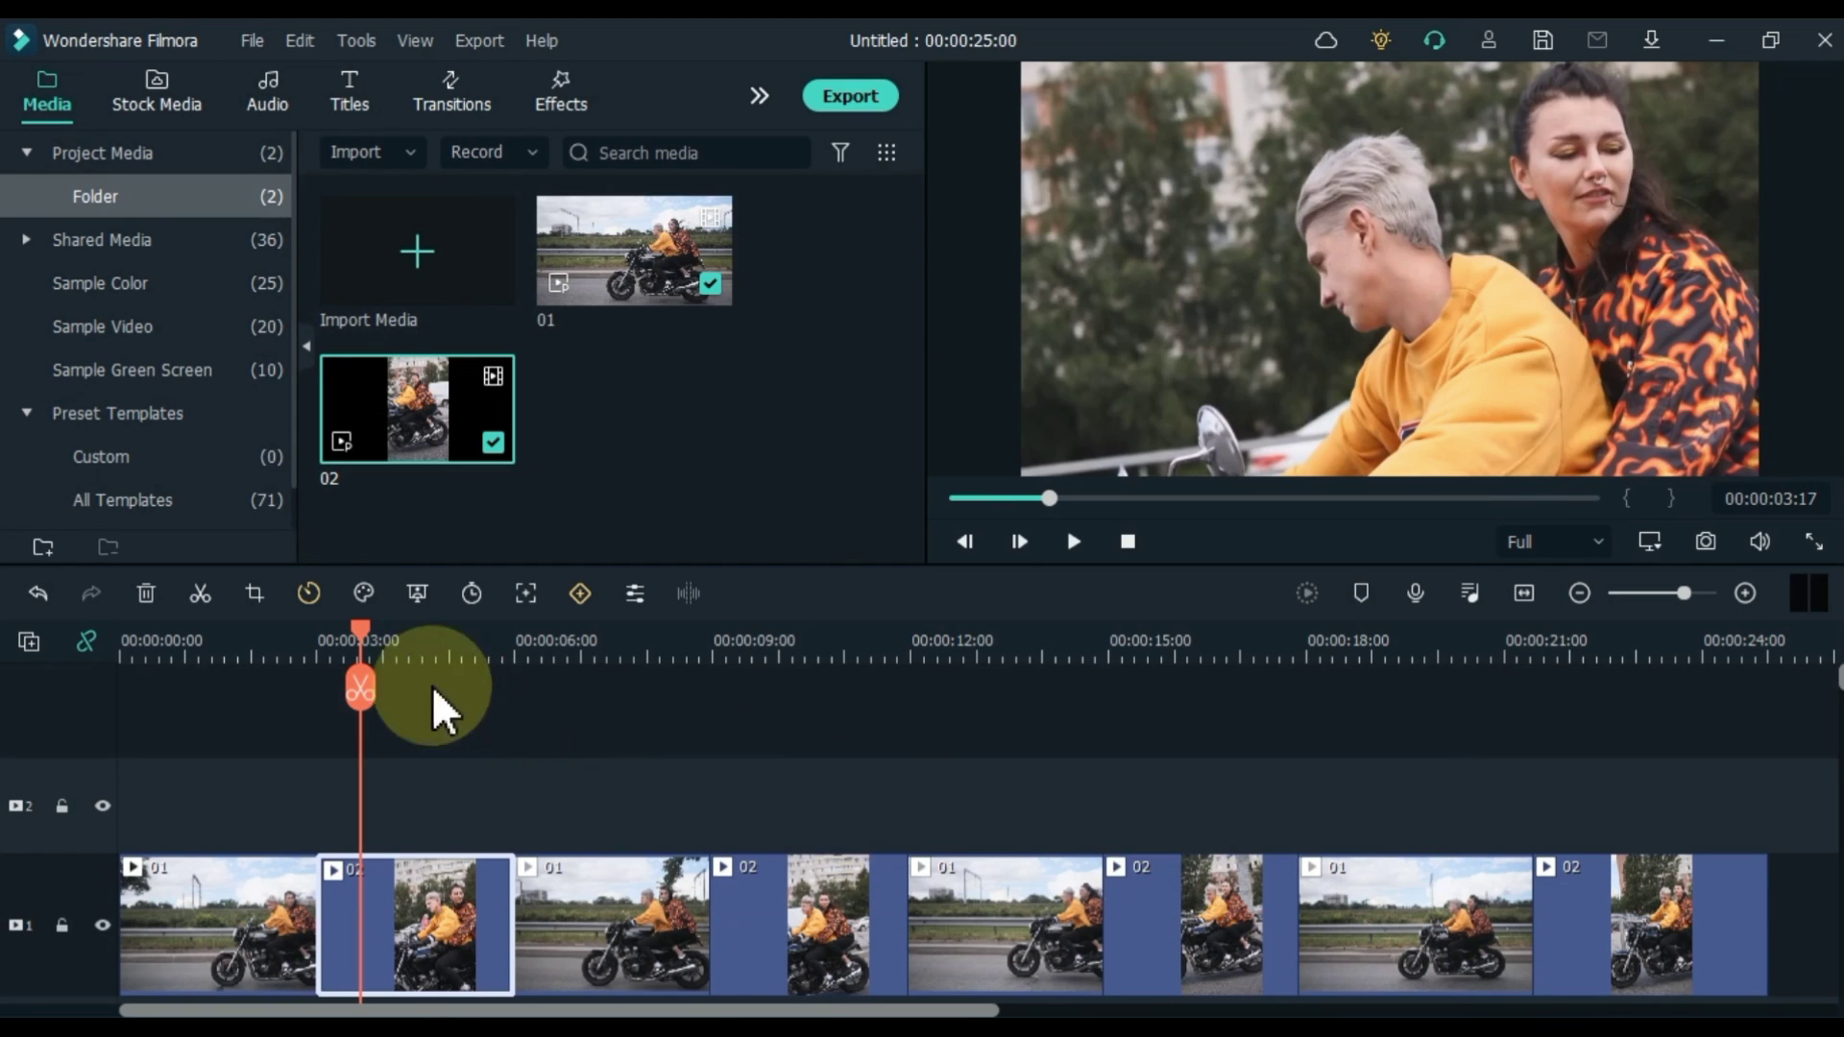
left_click_drag(400, 642, 762, 632)
left_click(818, 916)
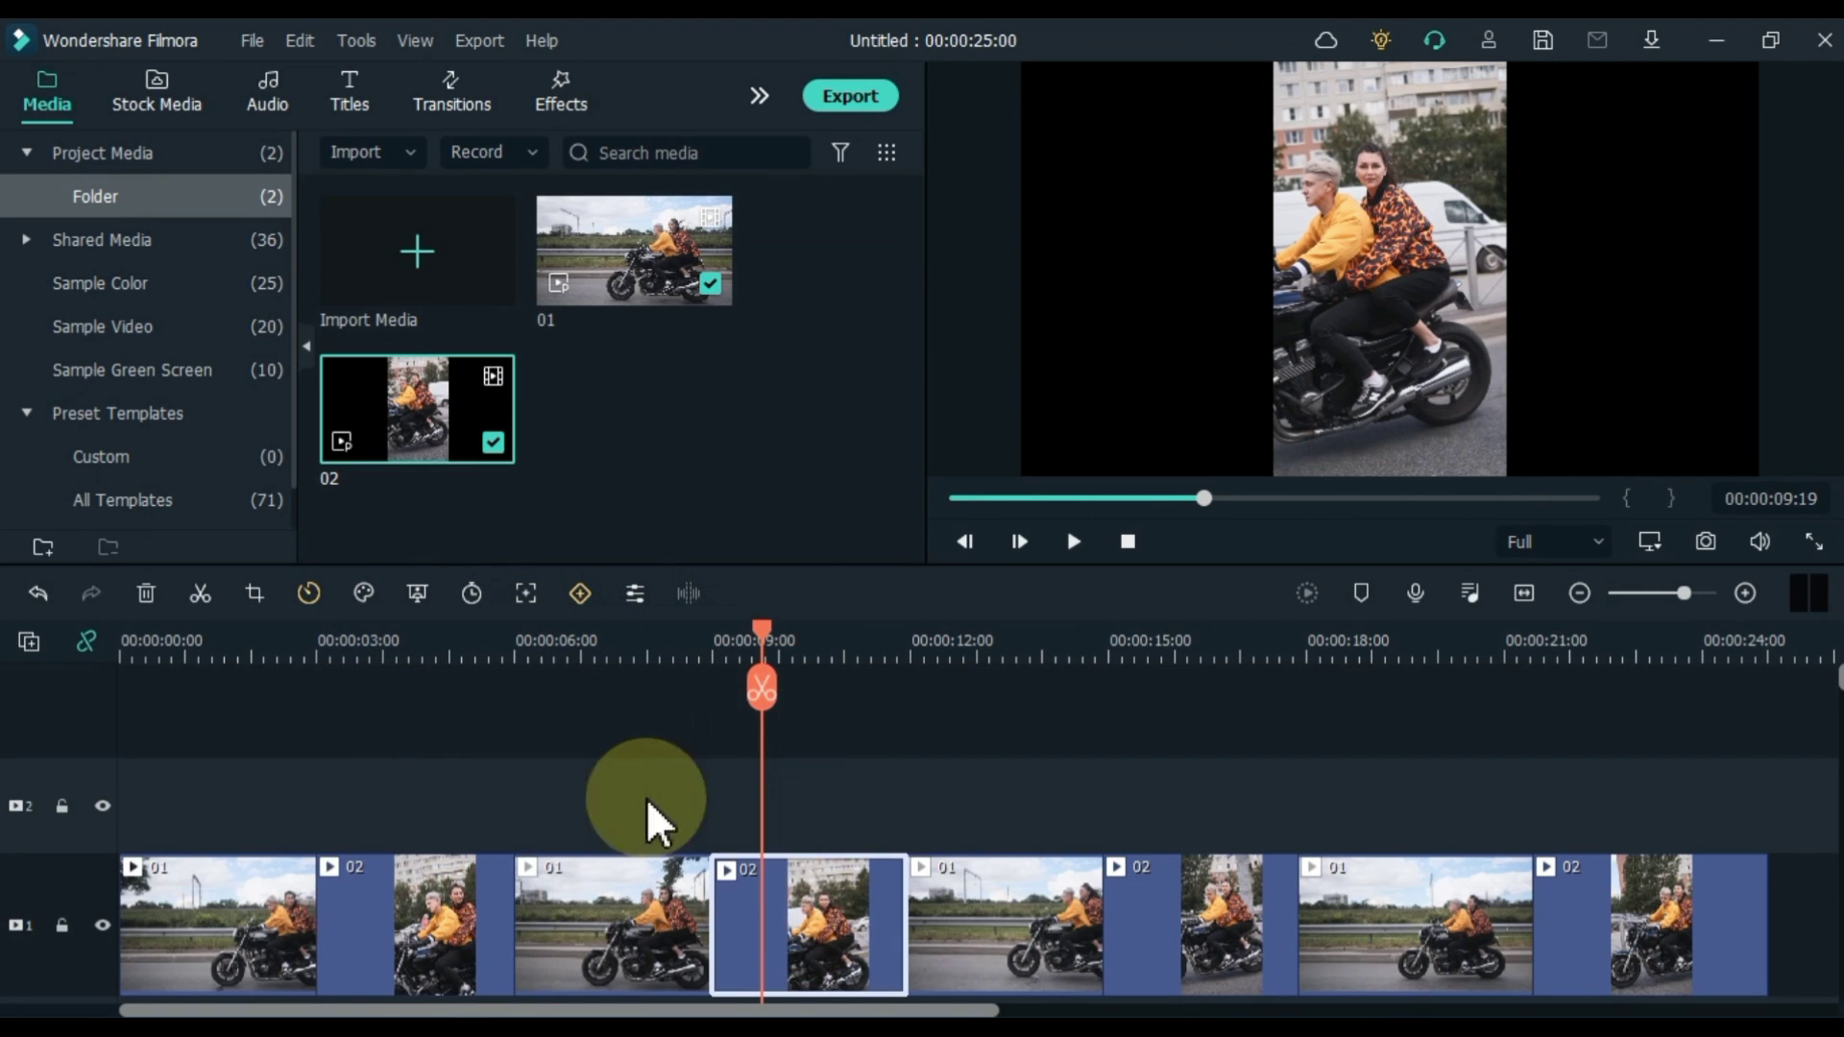
left_click(256, 595)
left_click(501, 798)
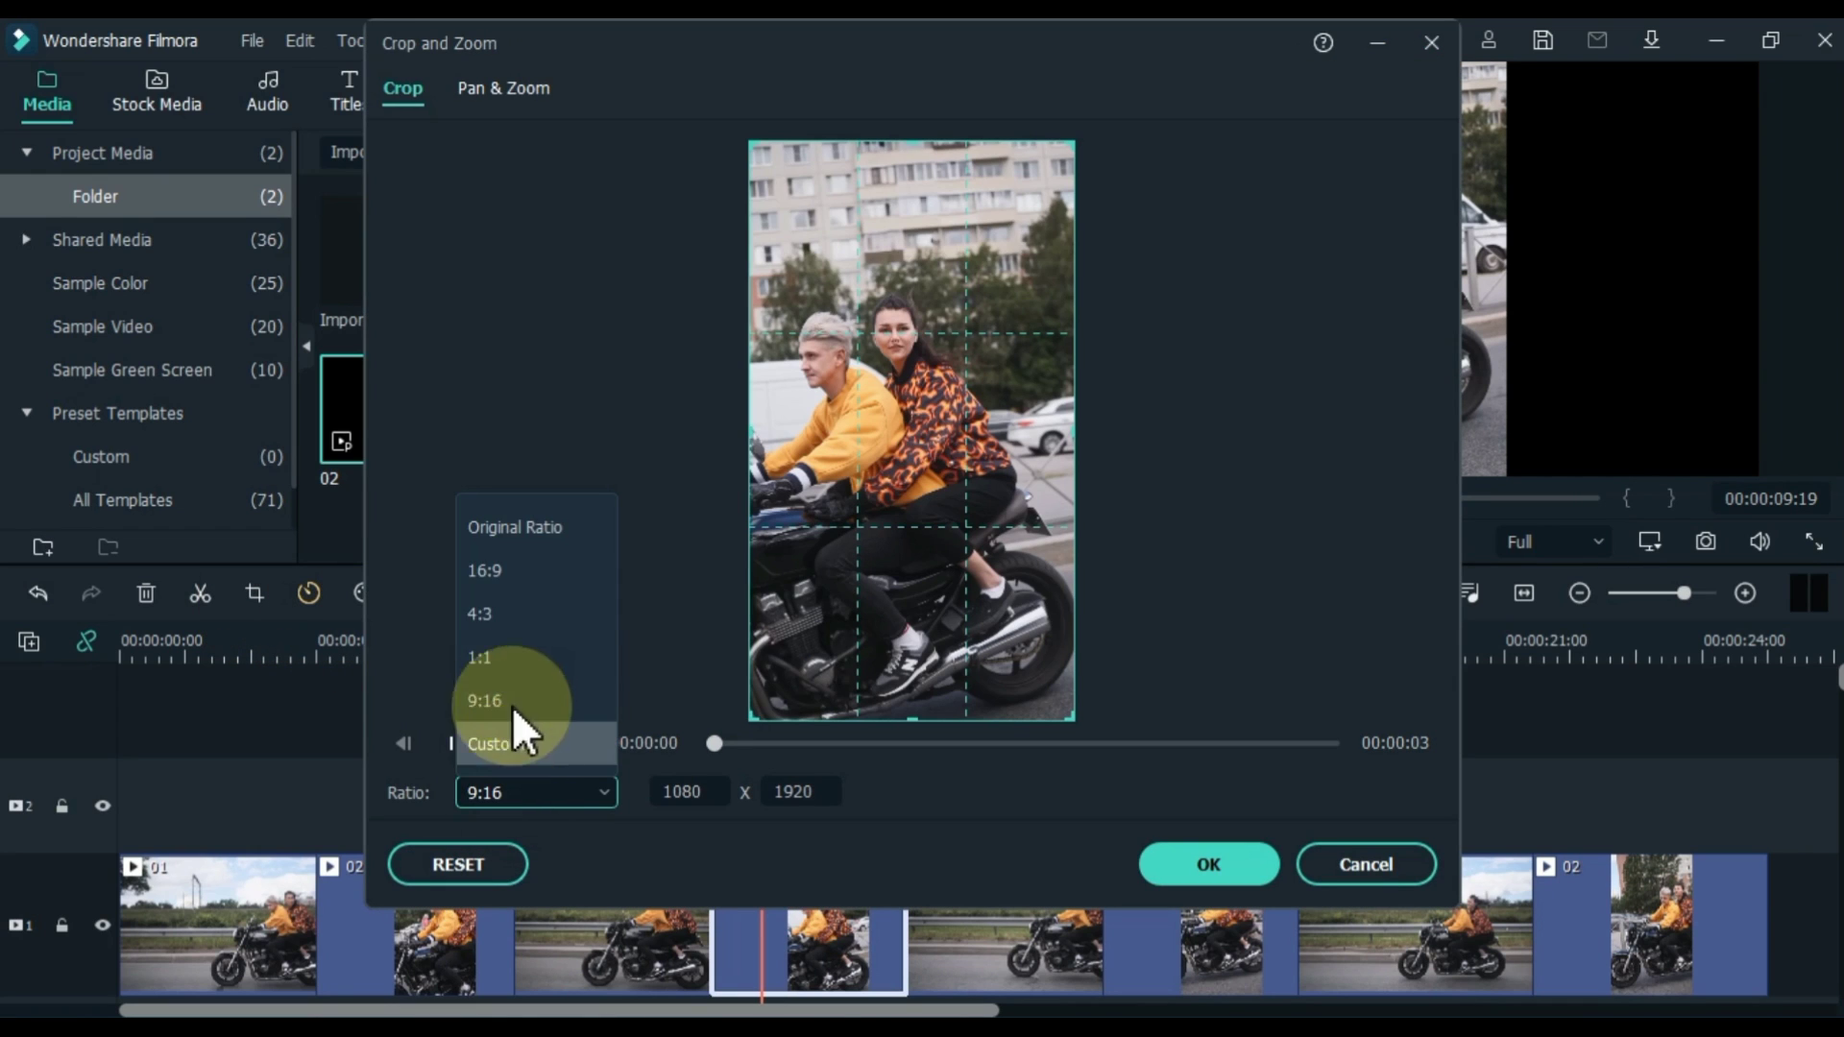
left_click(528, 576)
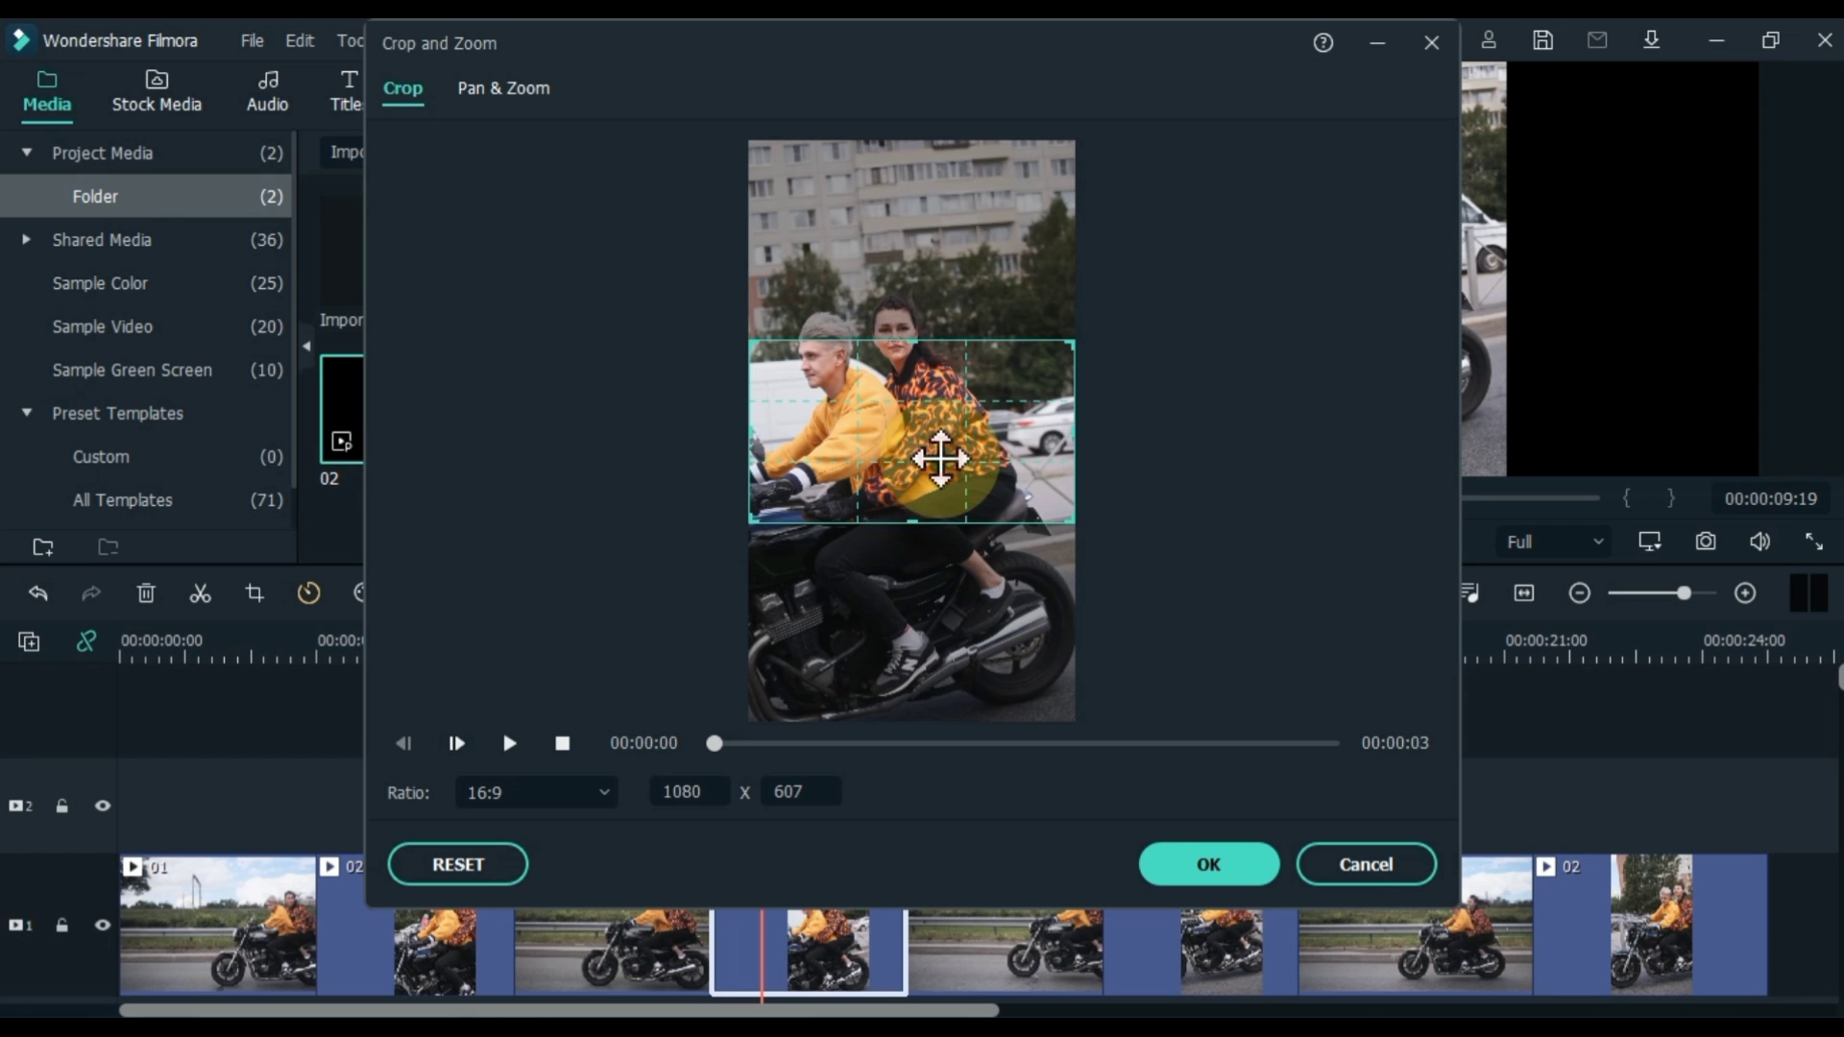
left_click_drag(940, 460, 966, 625)
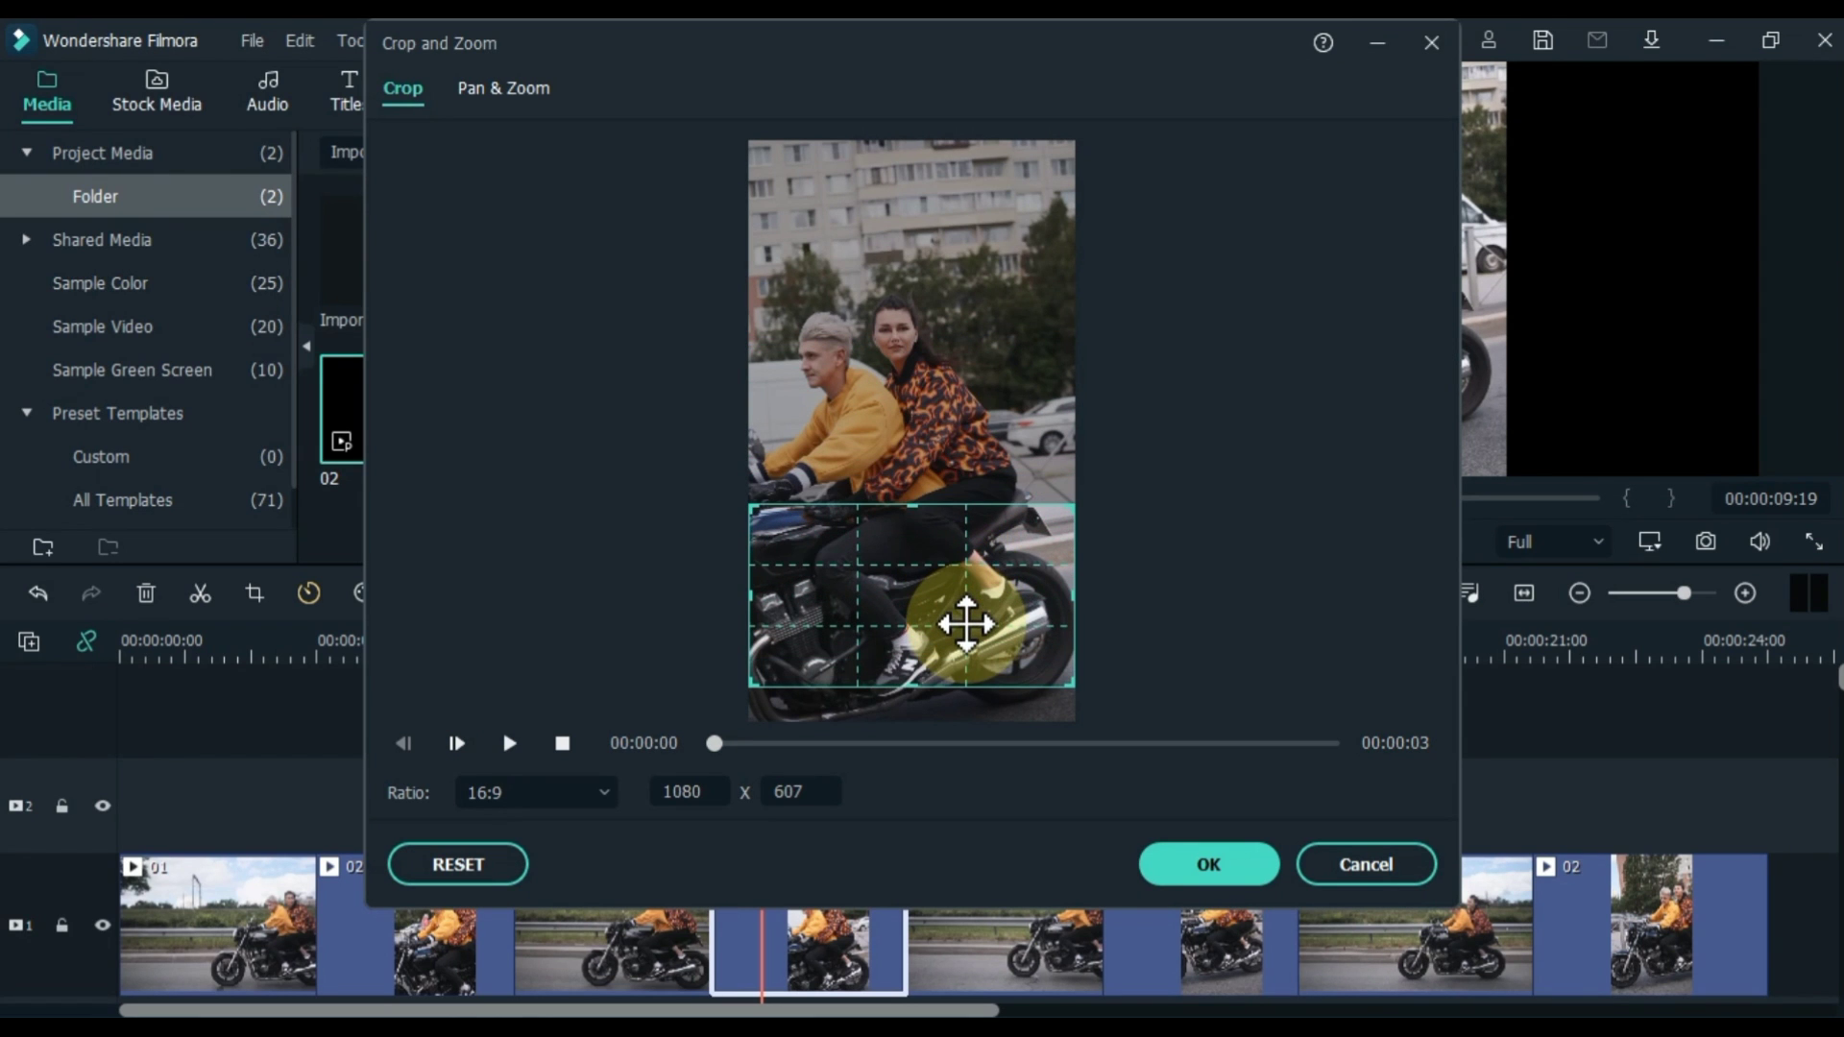
left_click(1191, 864)
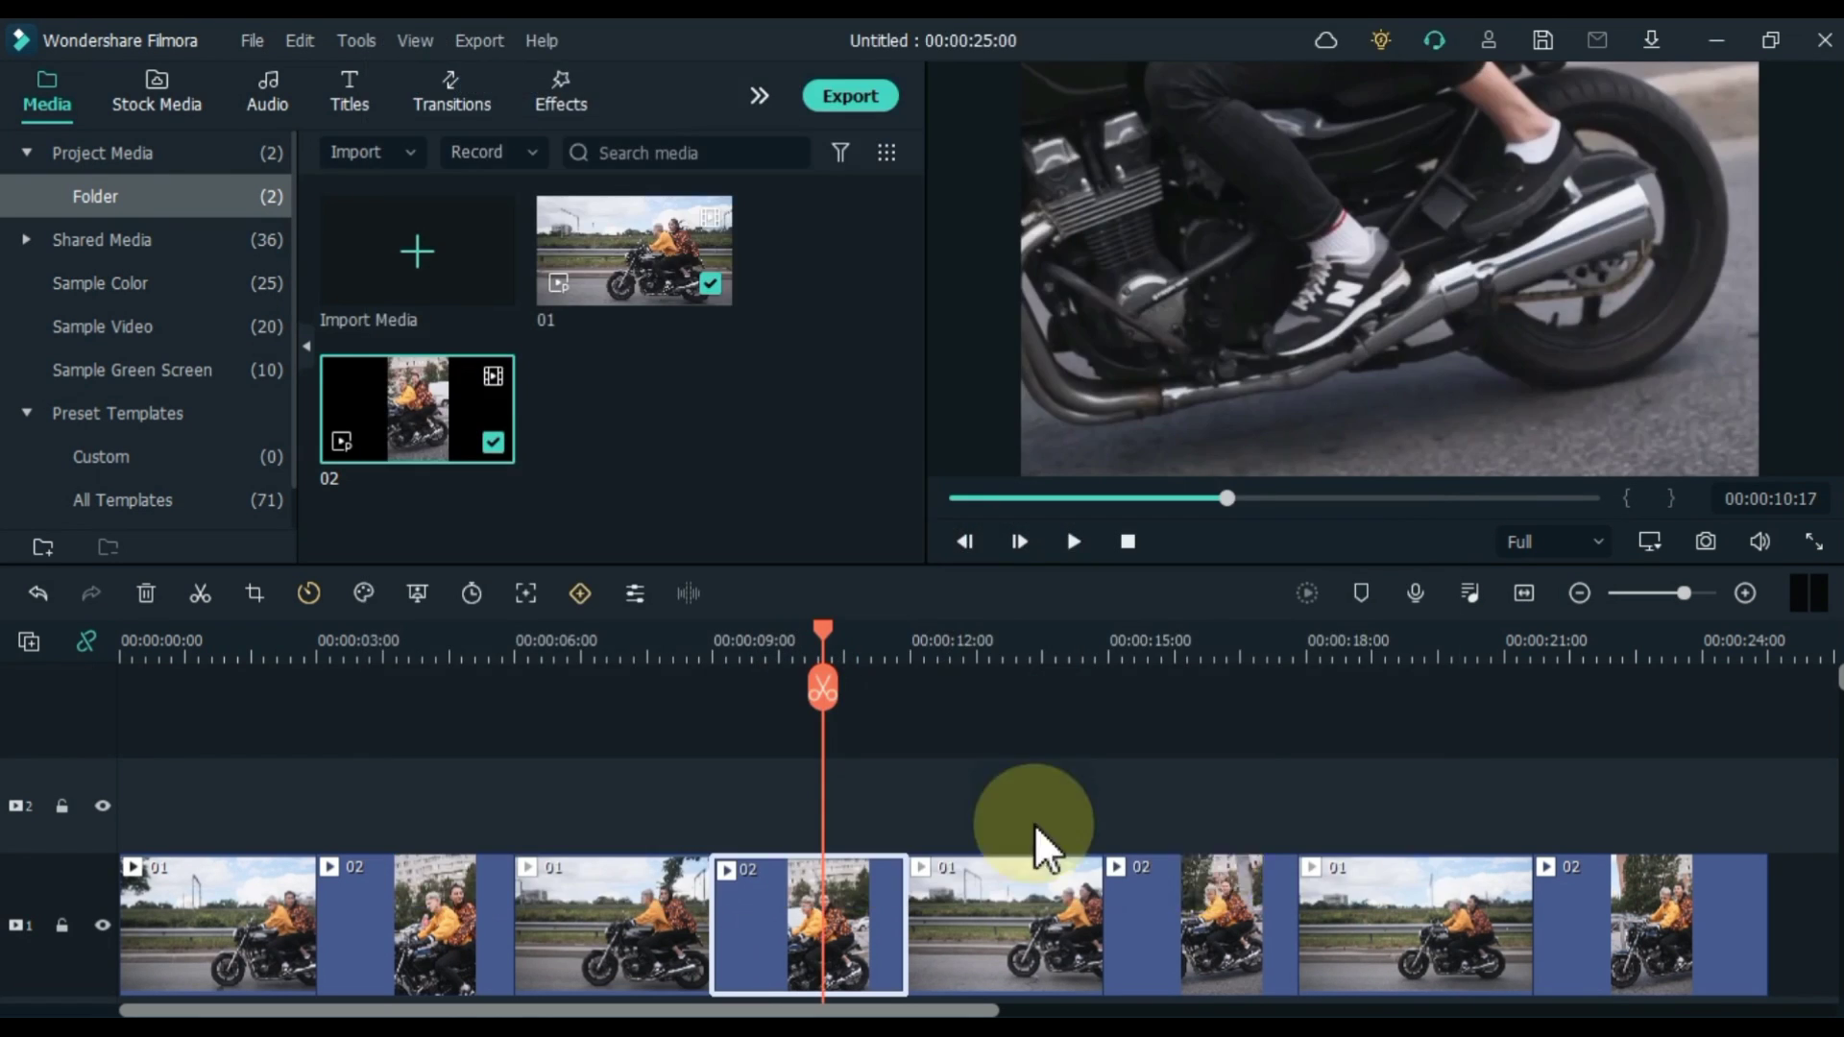
left_click_drag(821, 630, 1173, 673)
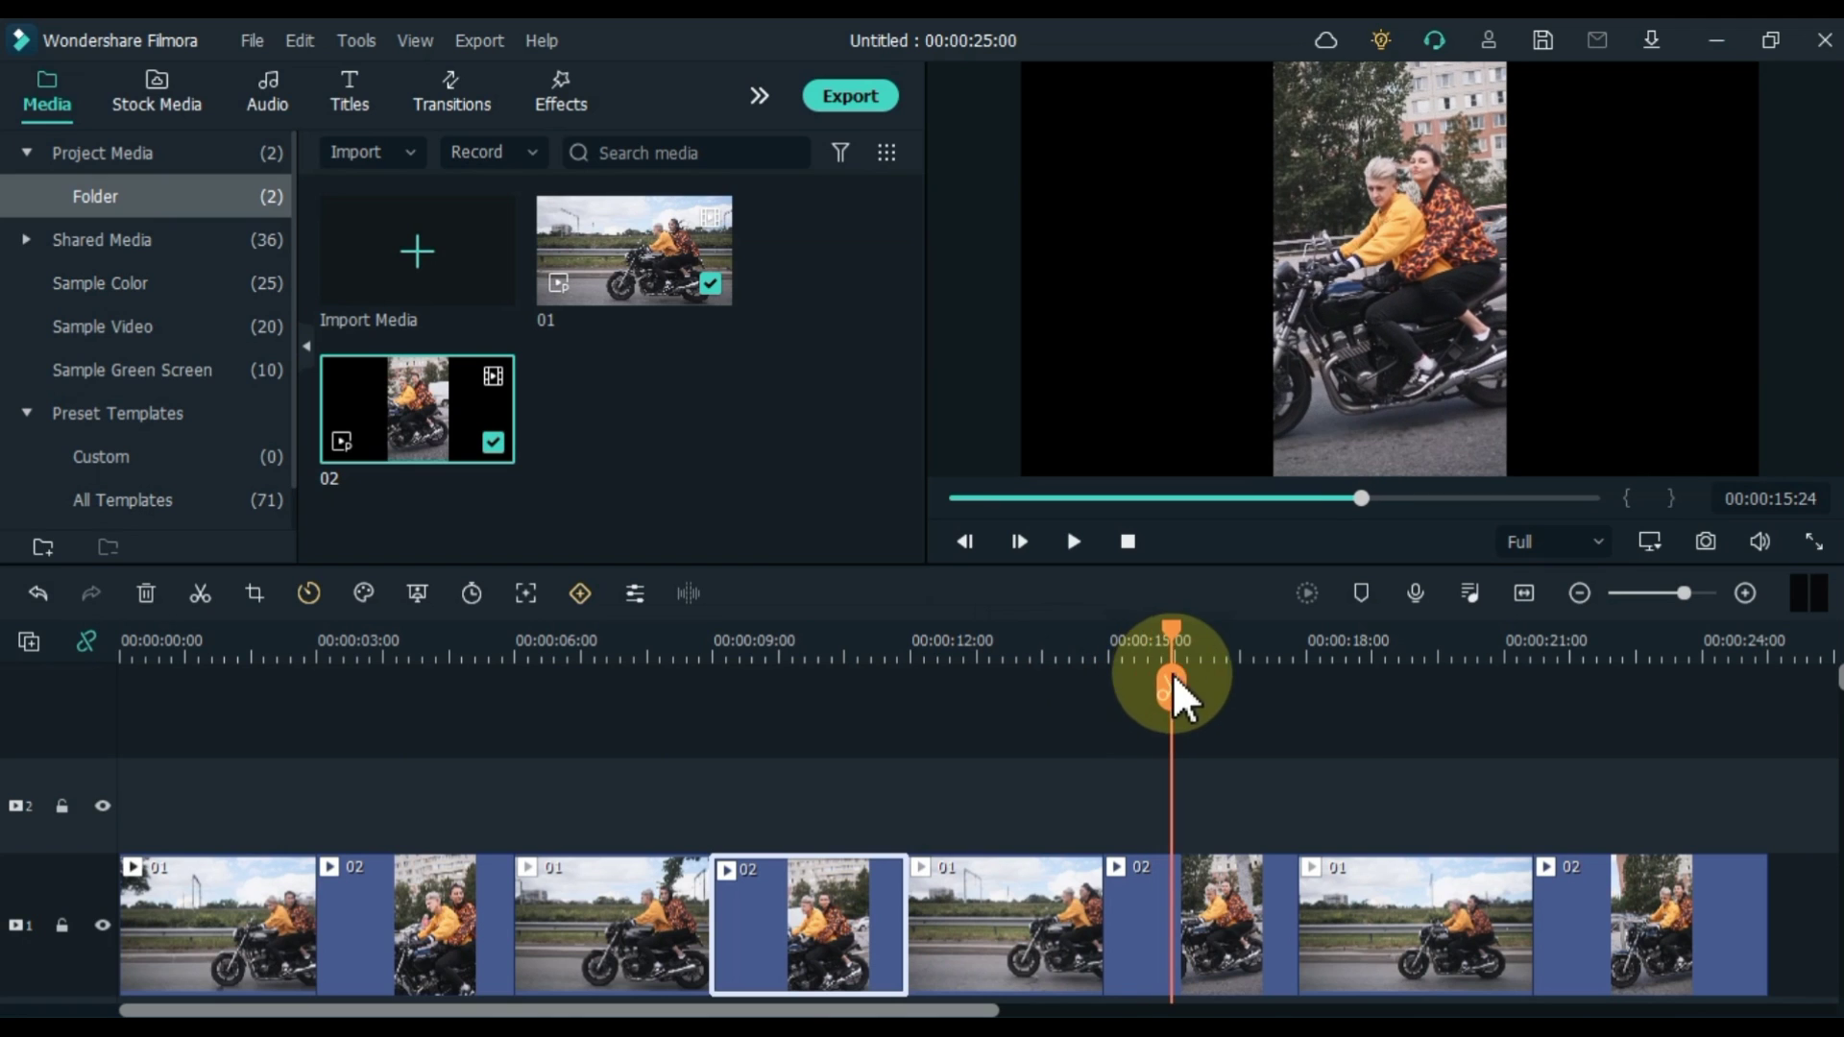
- Crop the third 02 clip to 16:9 framing the riders' torsos and handlebars
left_click(1217, 898)
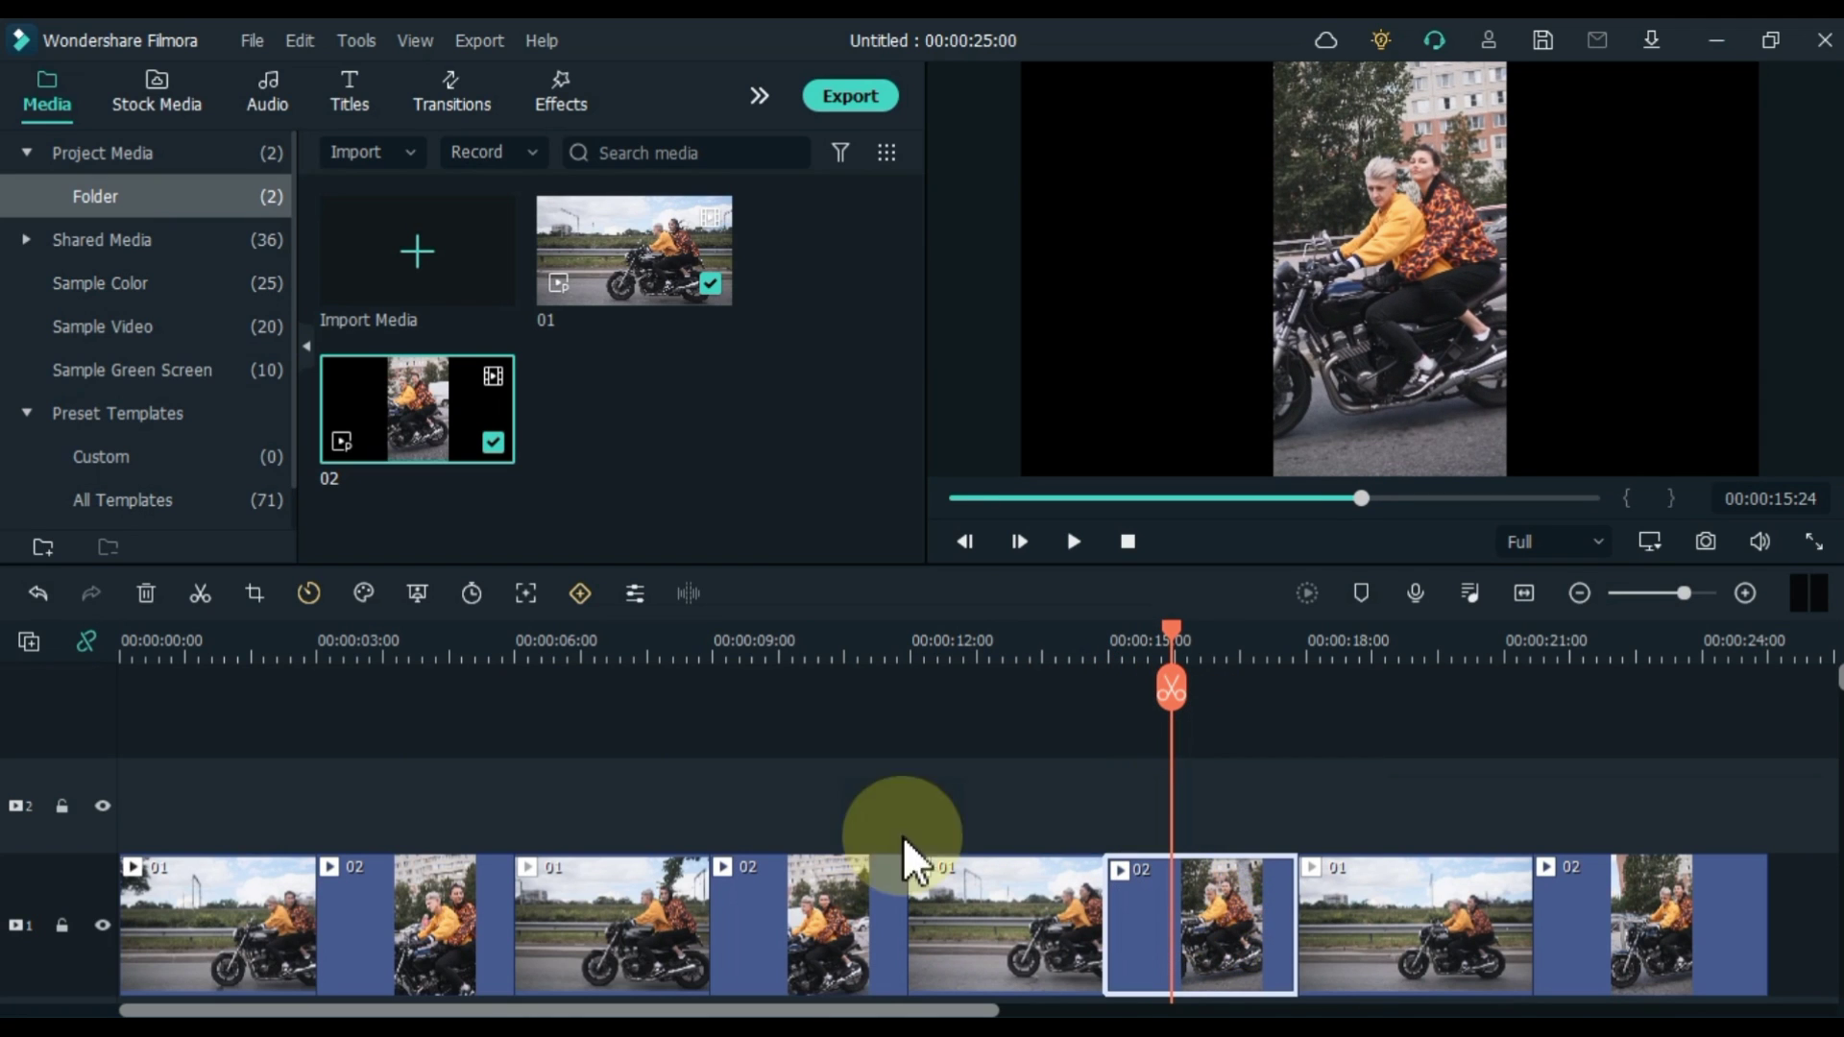
left_click(254, 593)
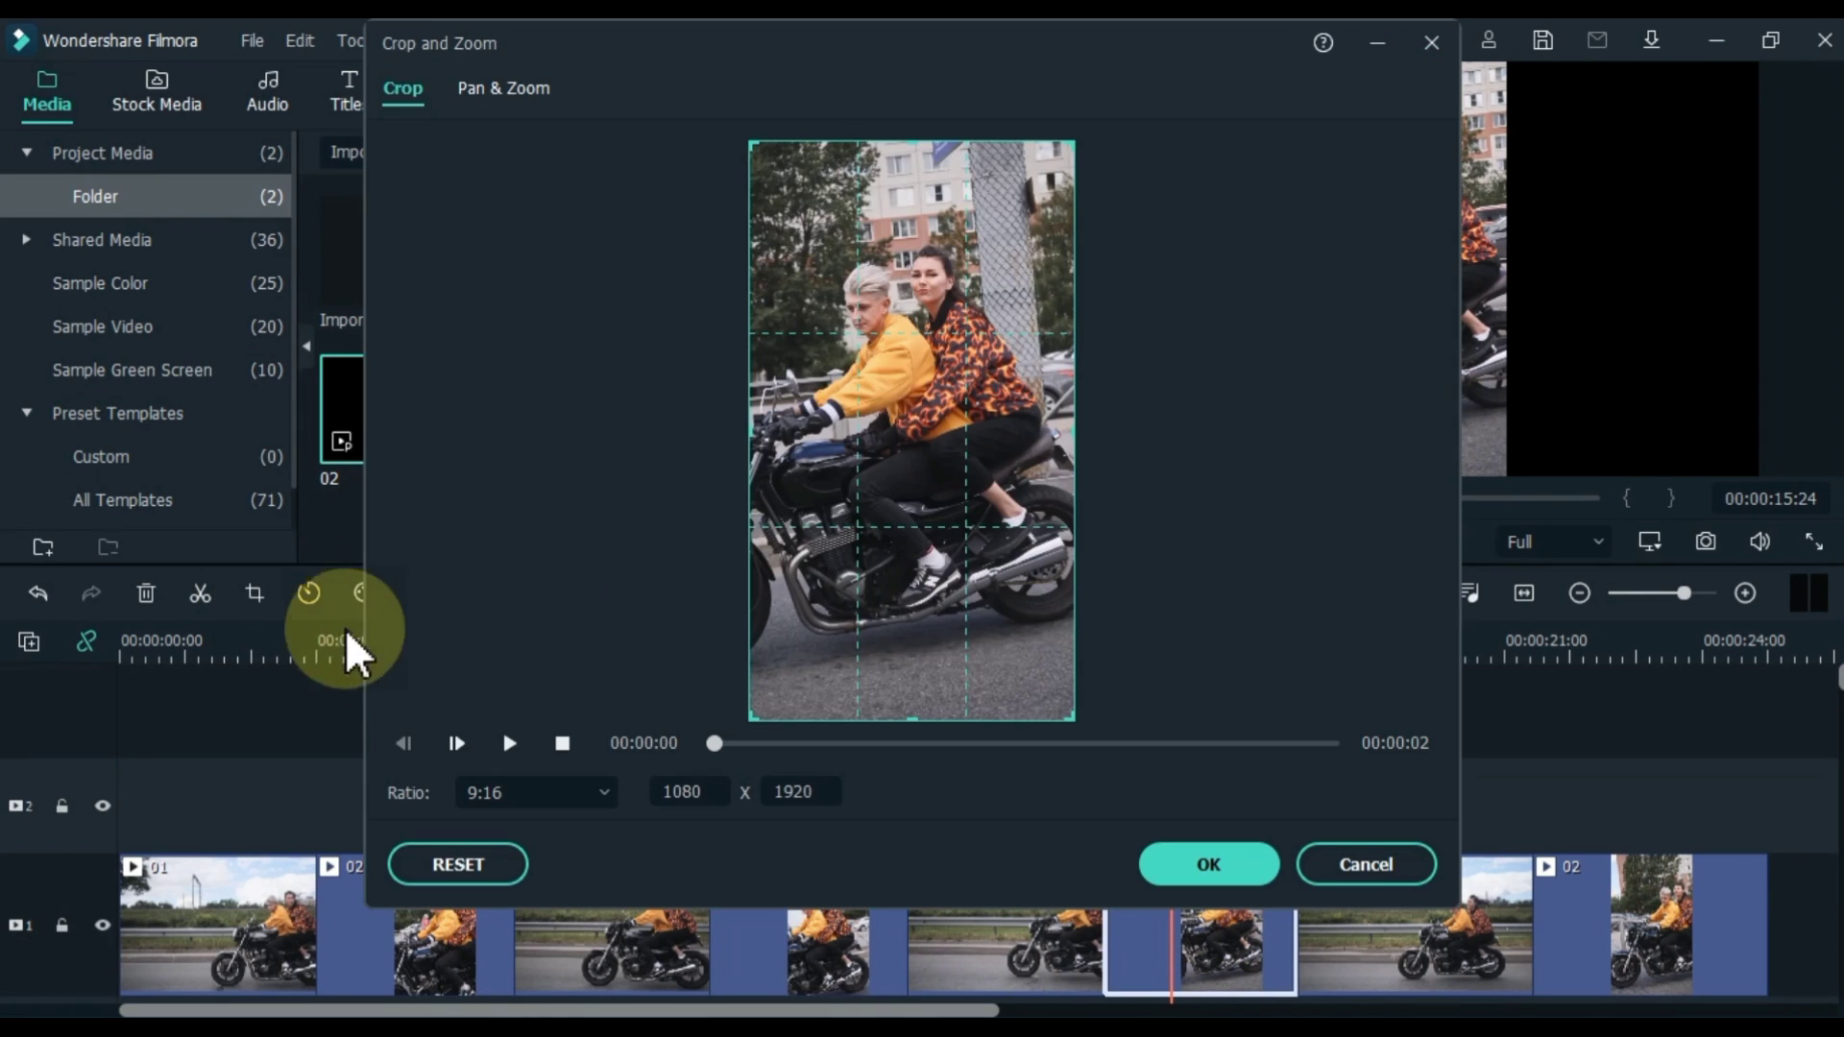
left_click(561, 797)
left_click(532, 575)
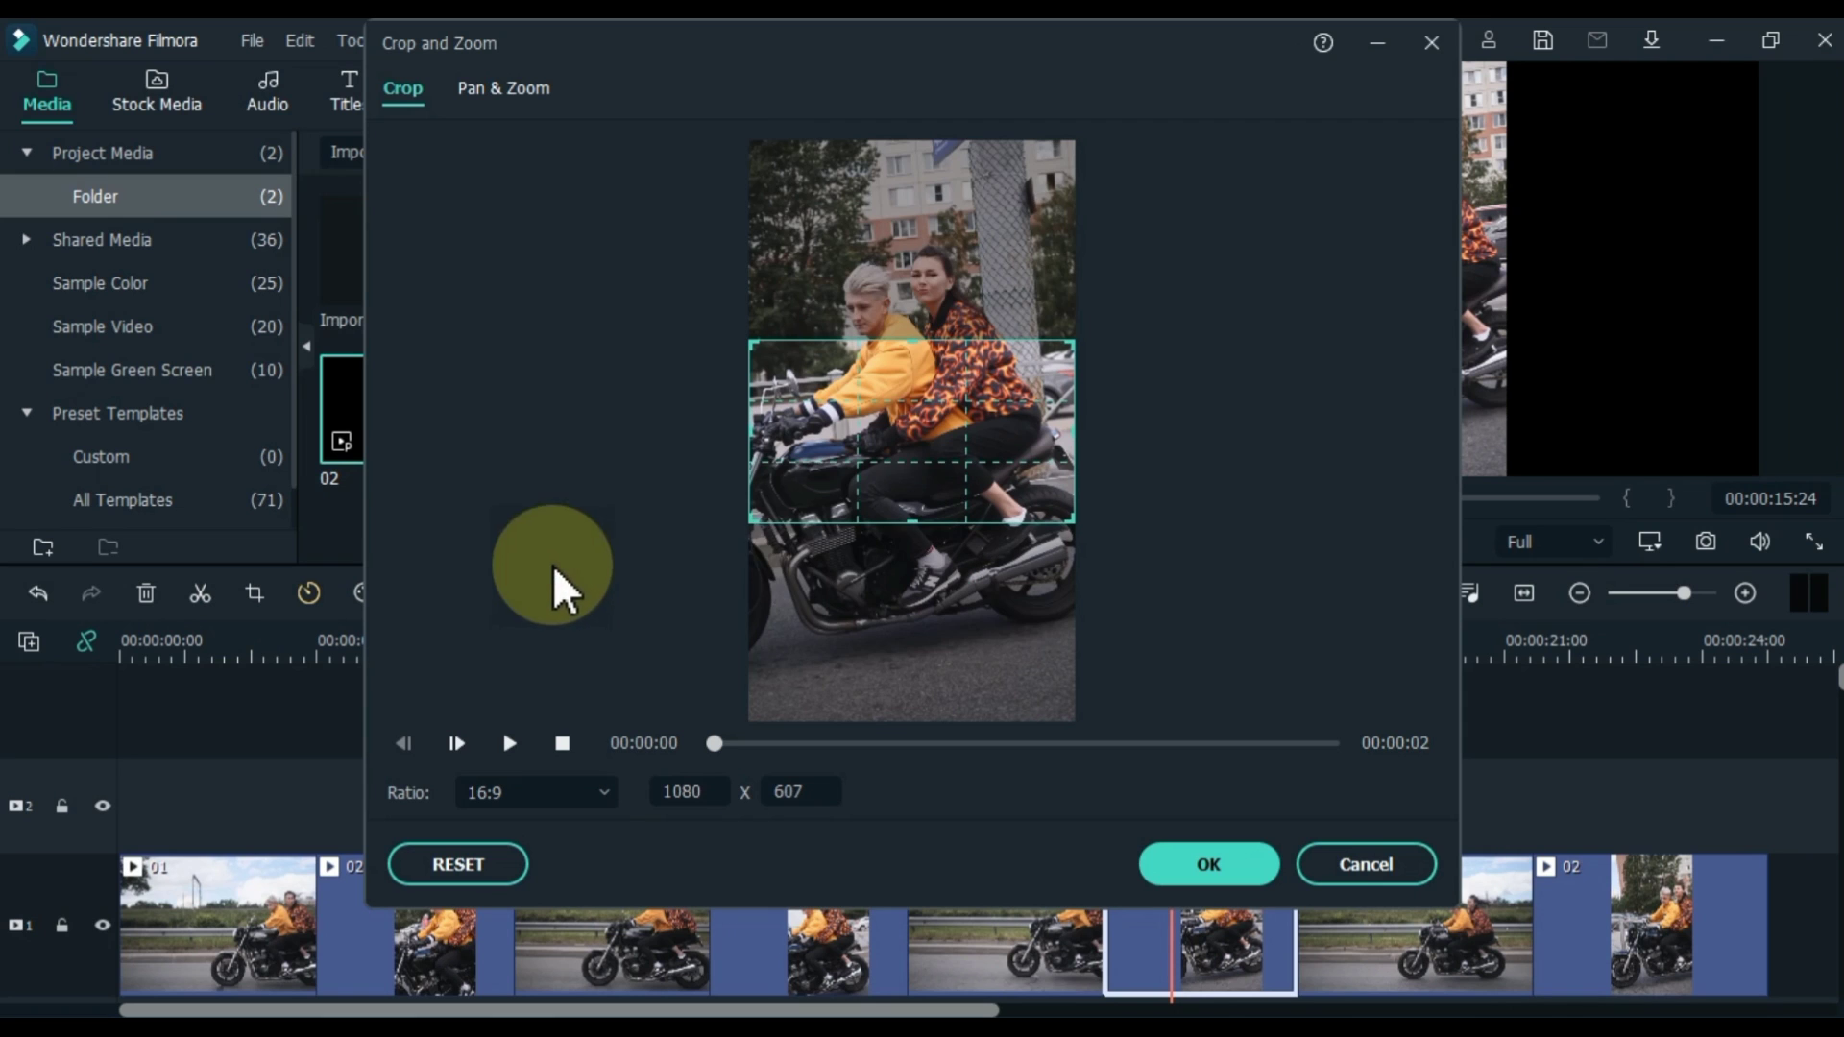
left_click_drag(945, 472, 958, 453)
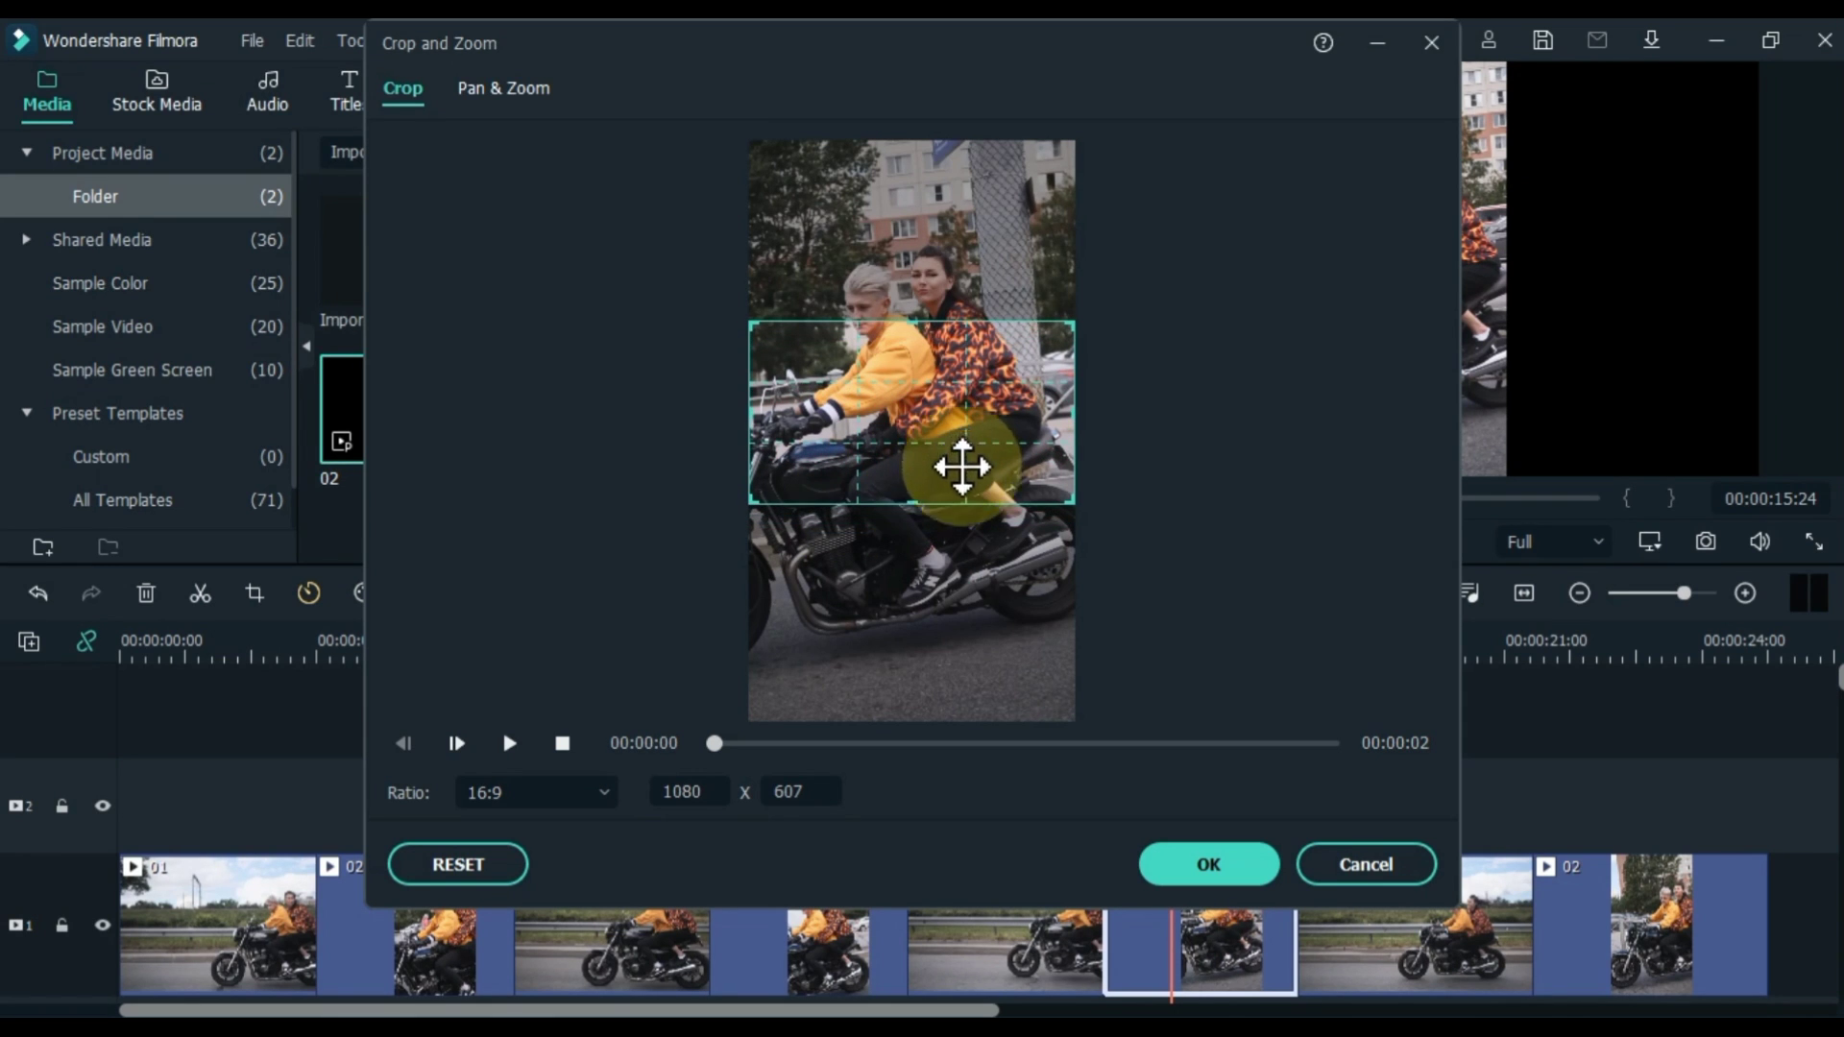
left_click(1170, 868)
left_click_drag(1172, 635, 1573, 642)
- Crop the last 02 clip to 16:9 over the riders' heads and shoulders
left_click(1625, 909)
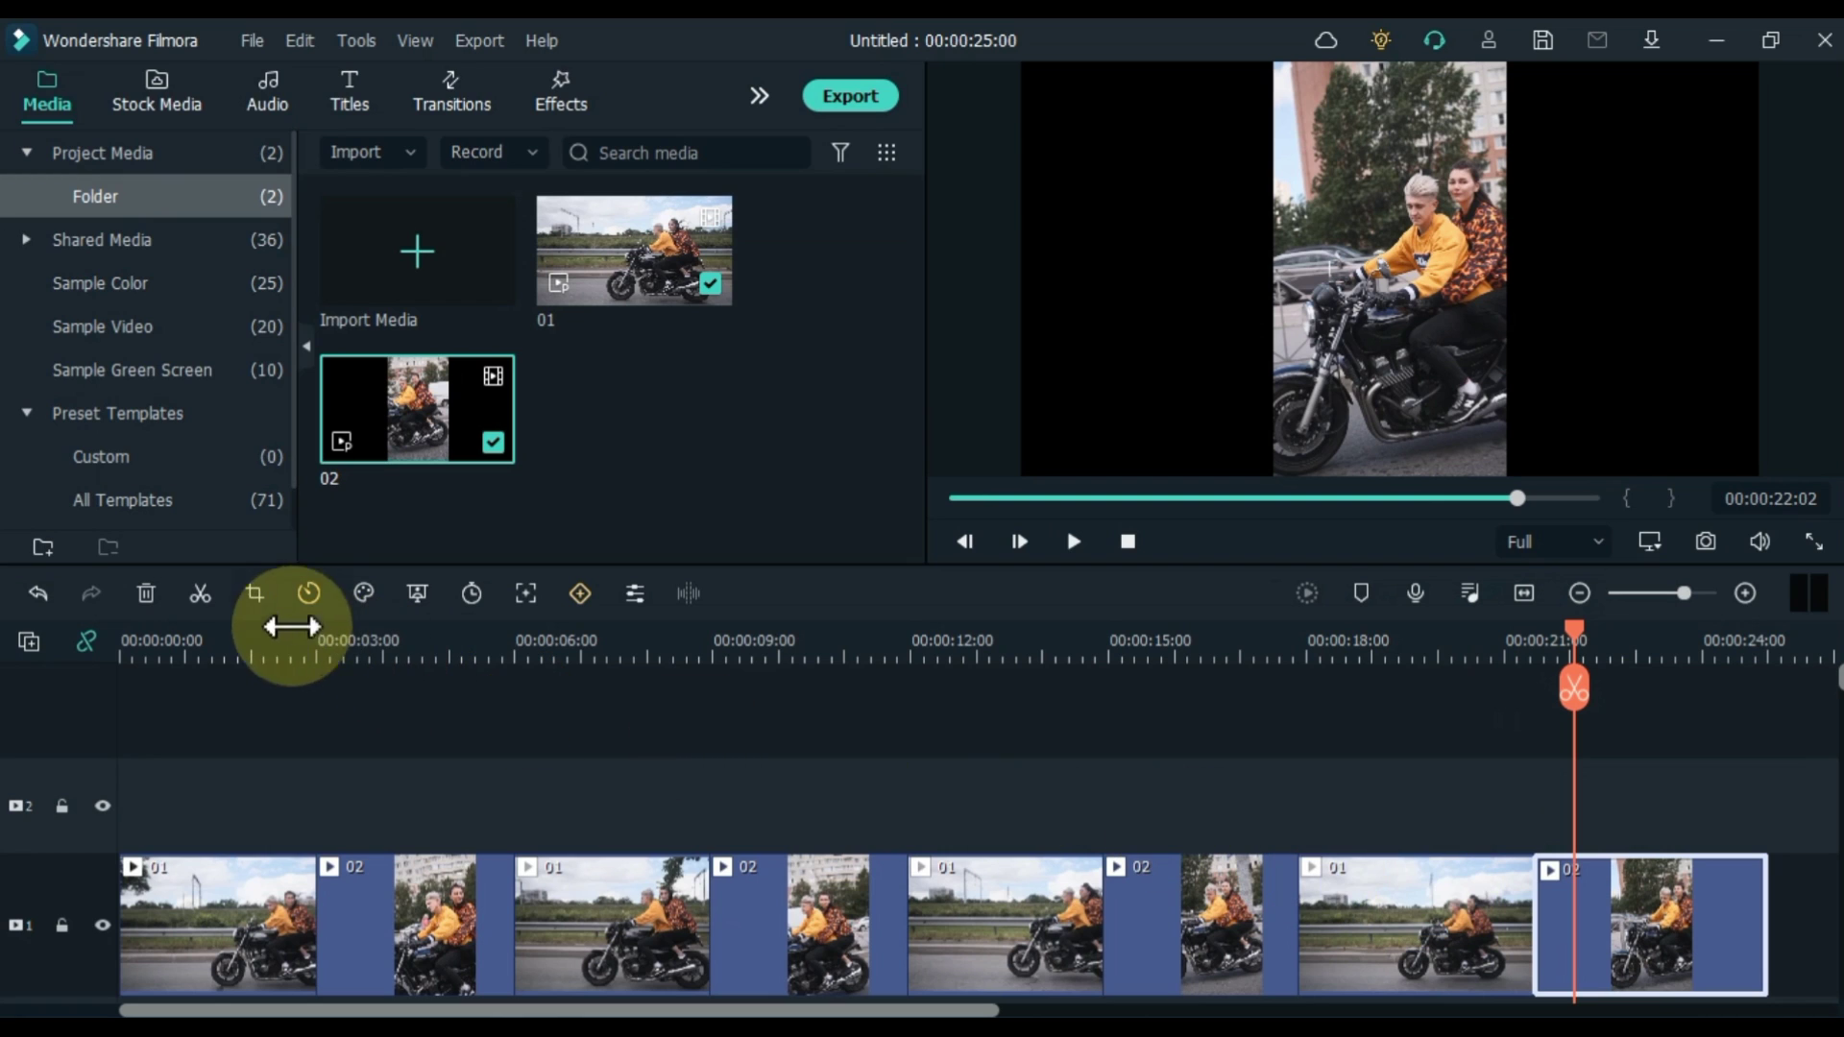
left_click(255, 593)
left_click(508, 795)
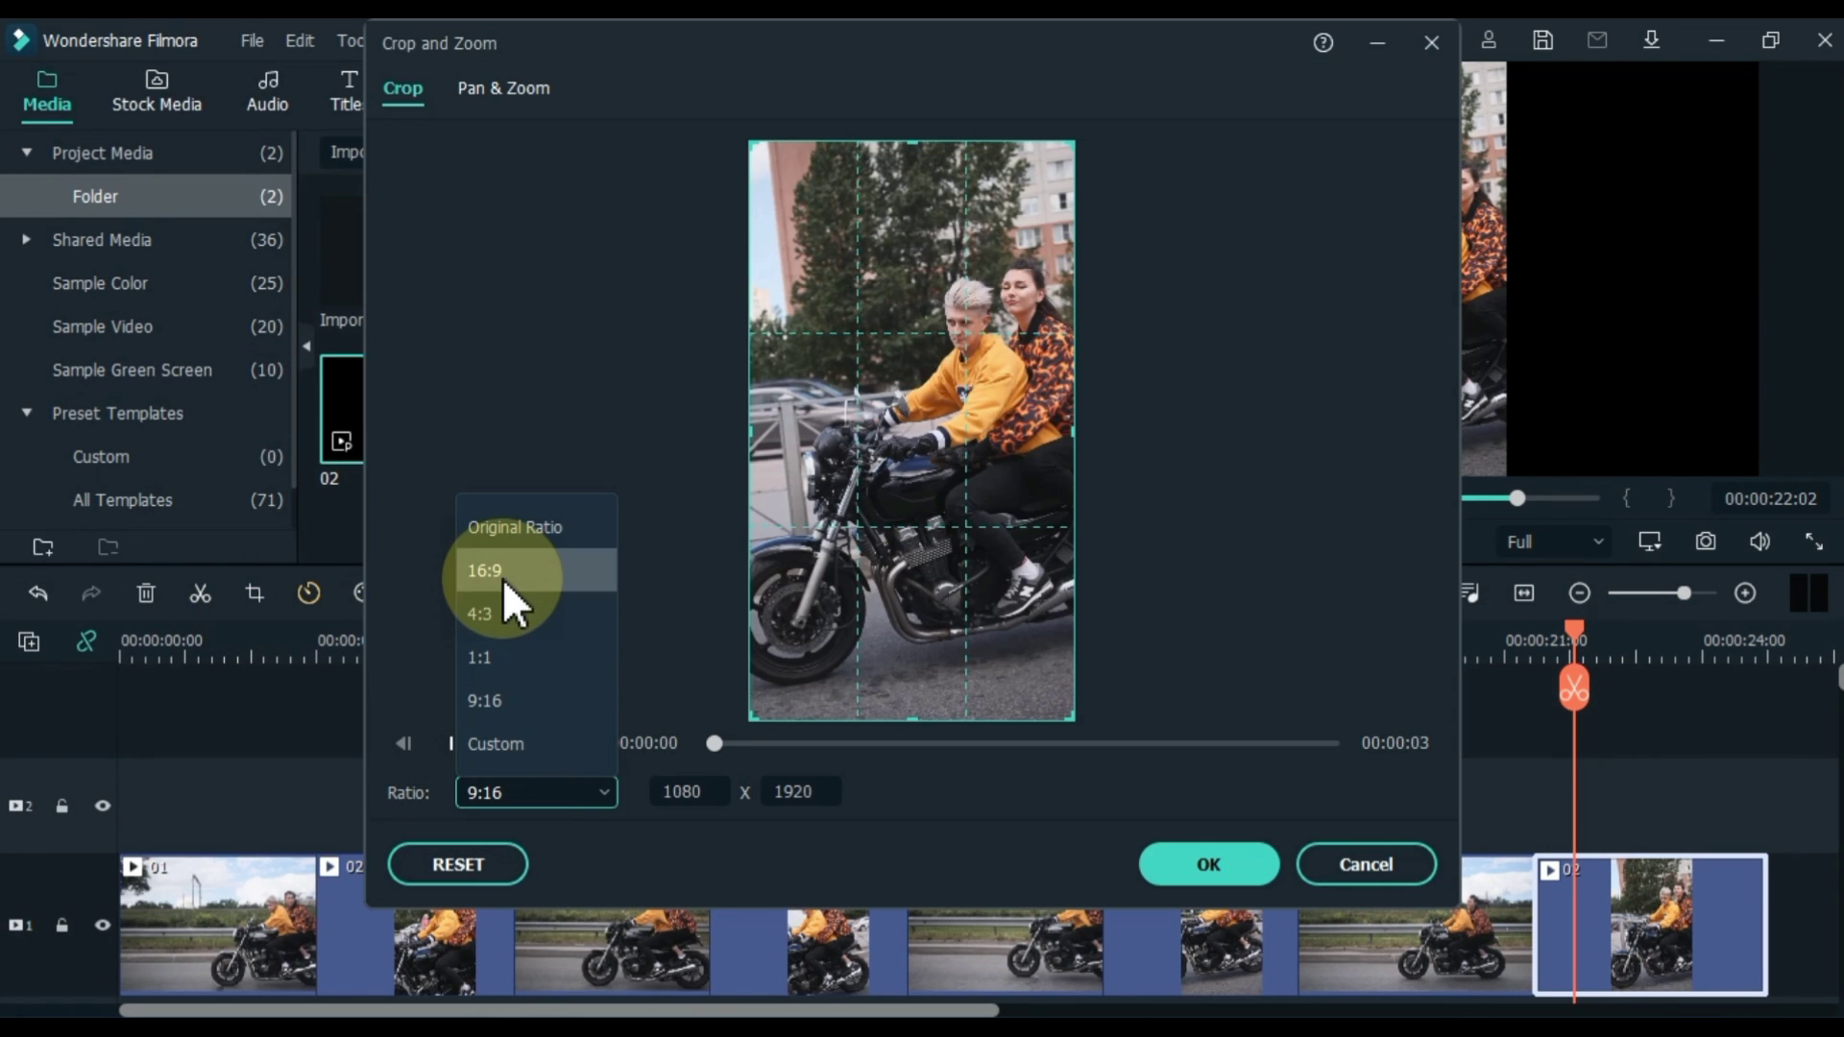
left_click(503, 576)
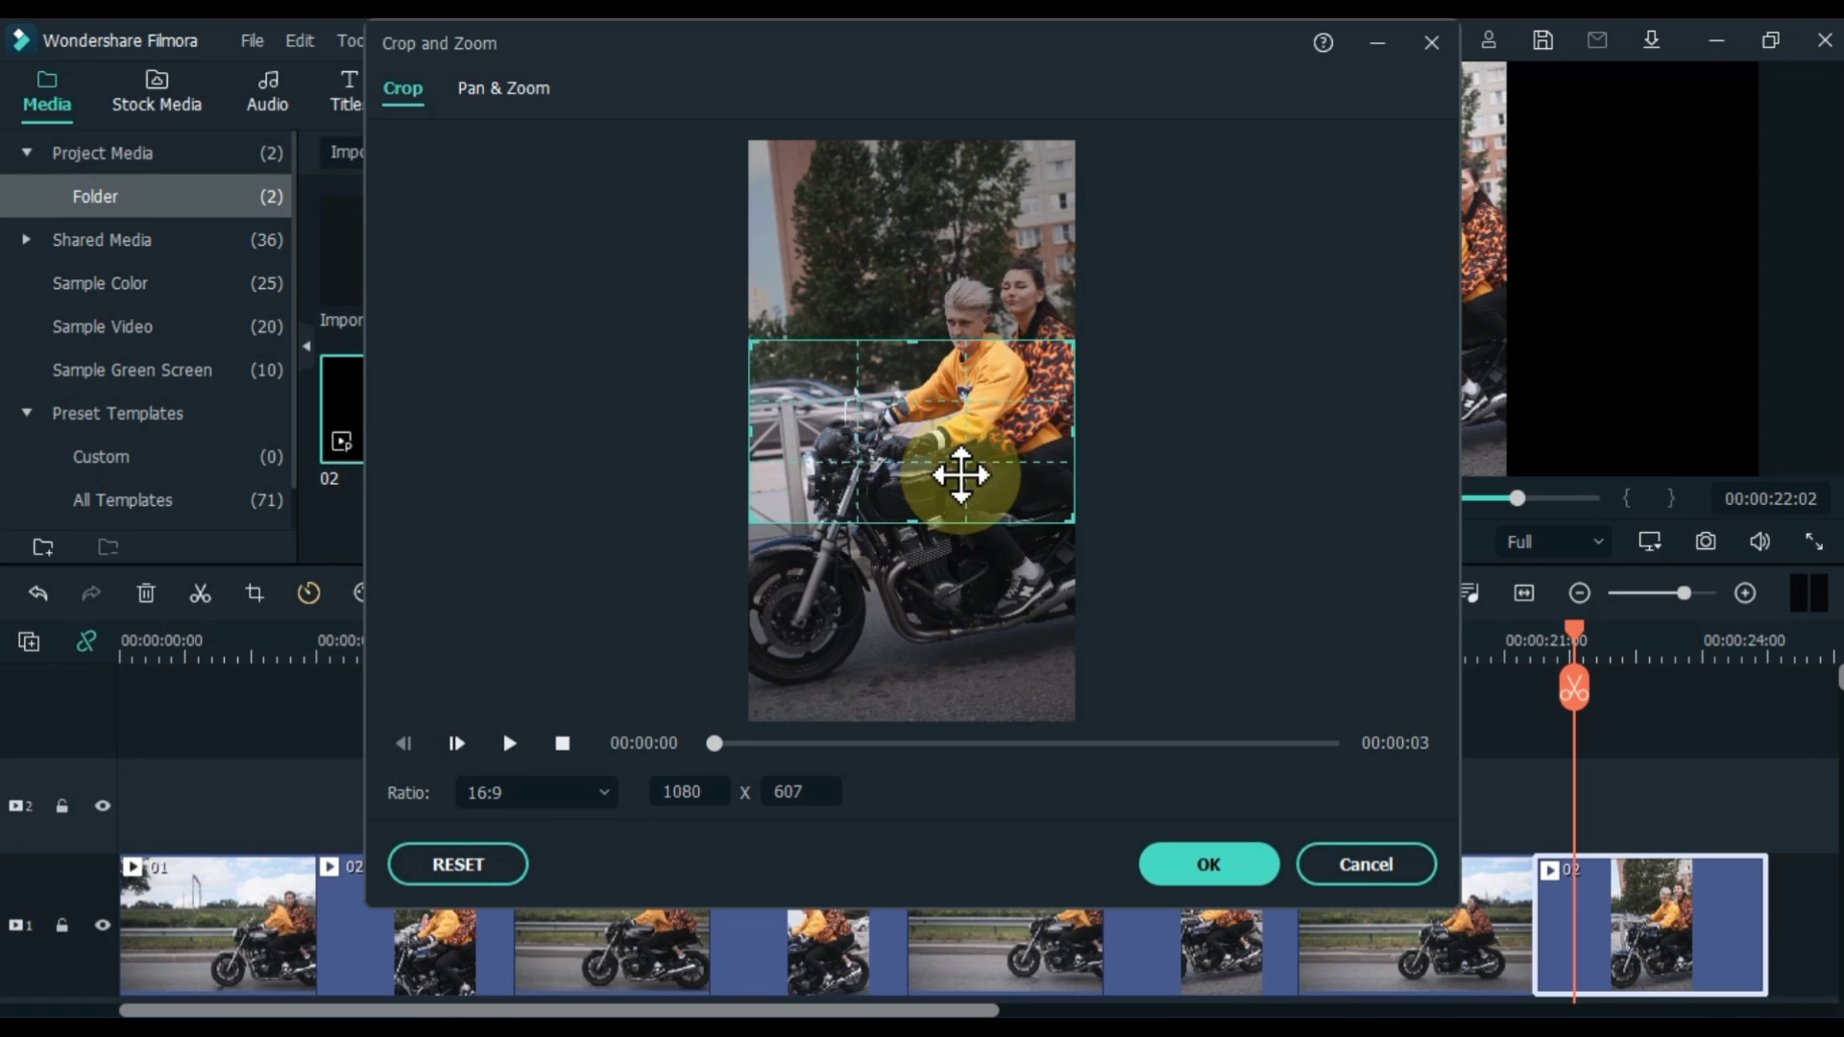
left_click_drag(974, 467, 1011, 384)
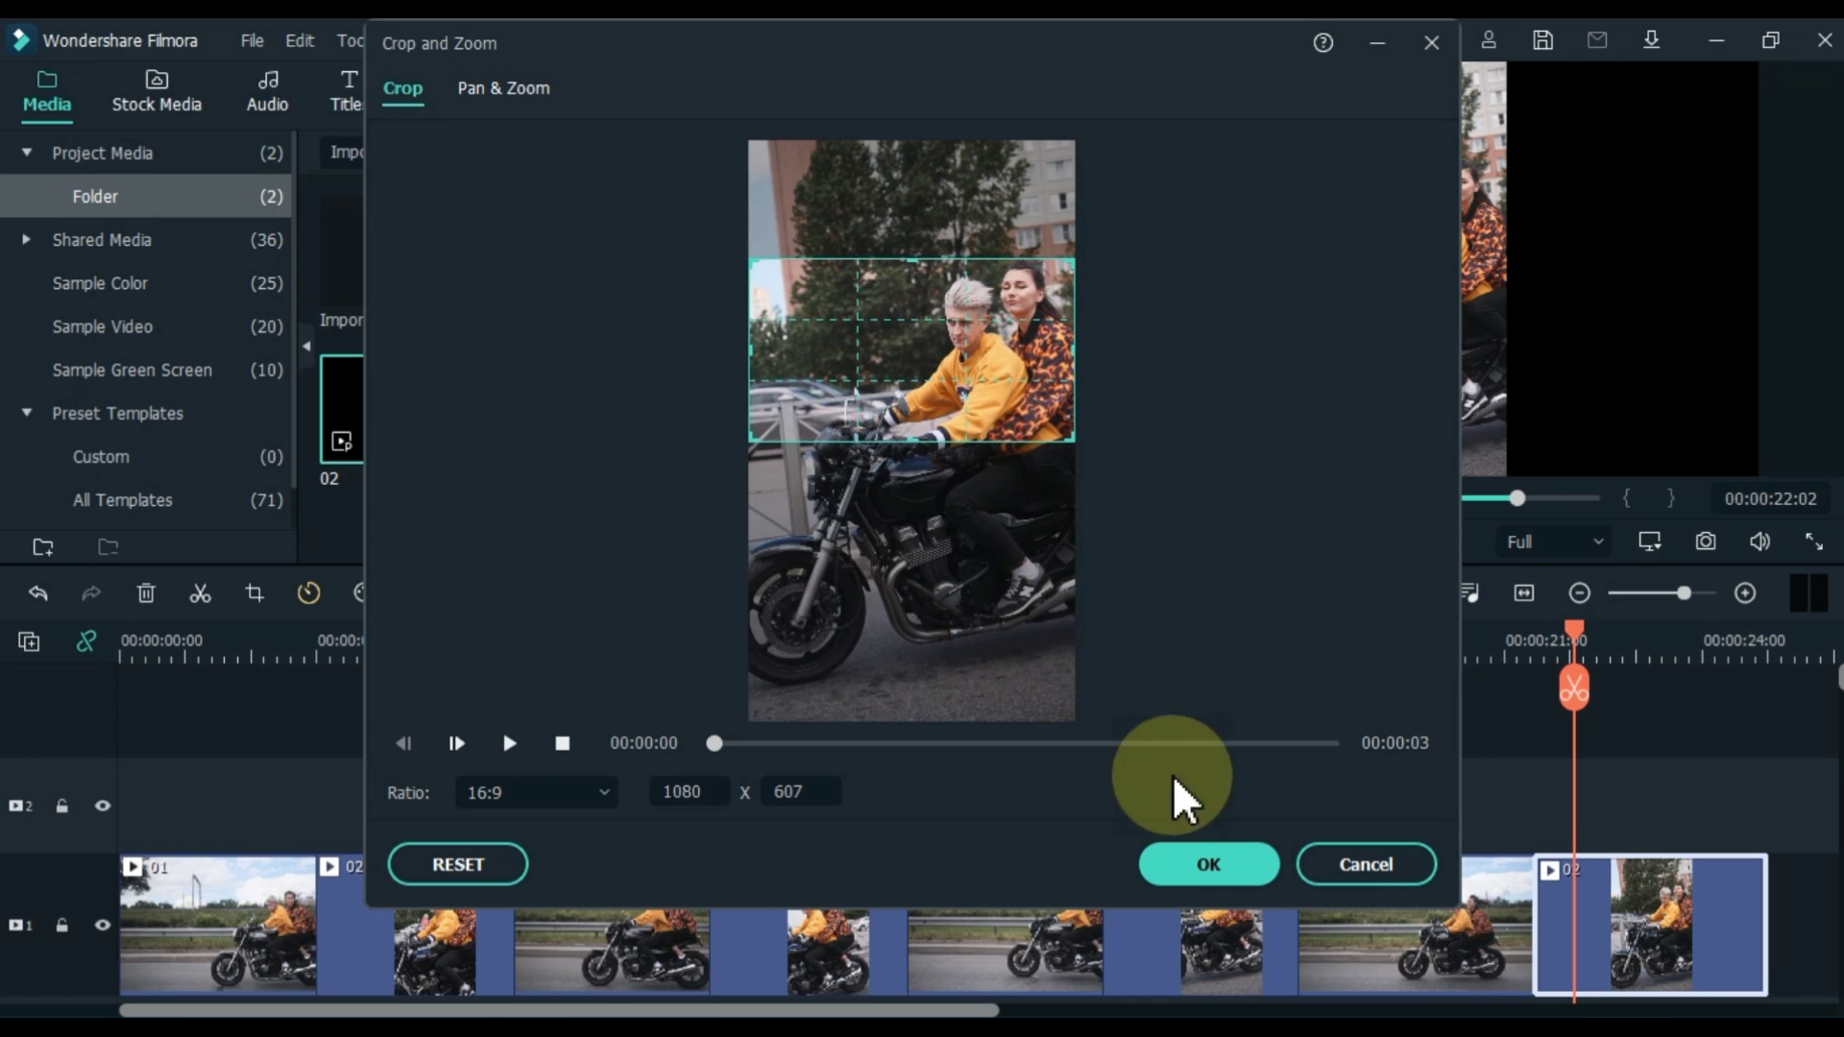
left_click(1192, 864)
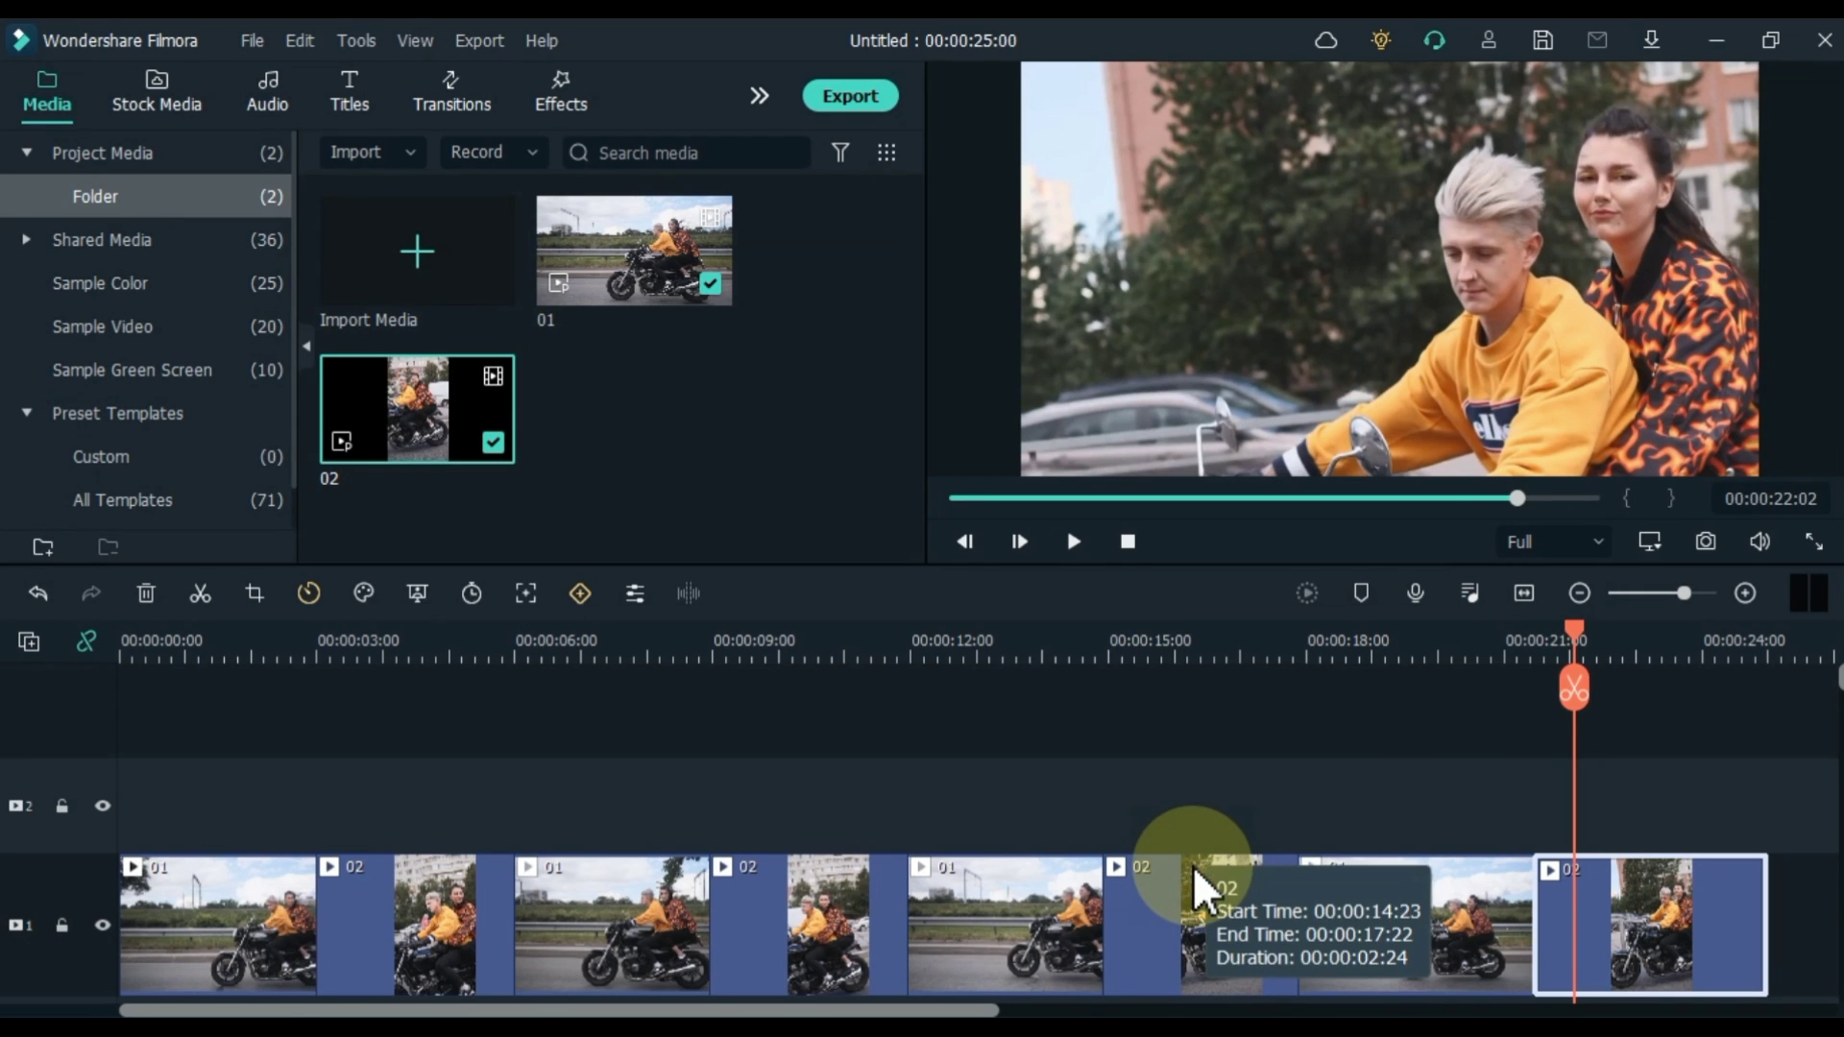
left_click_drag(1576, 630, 1716, 626)
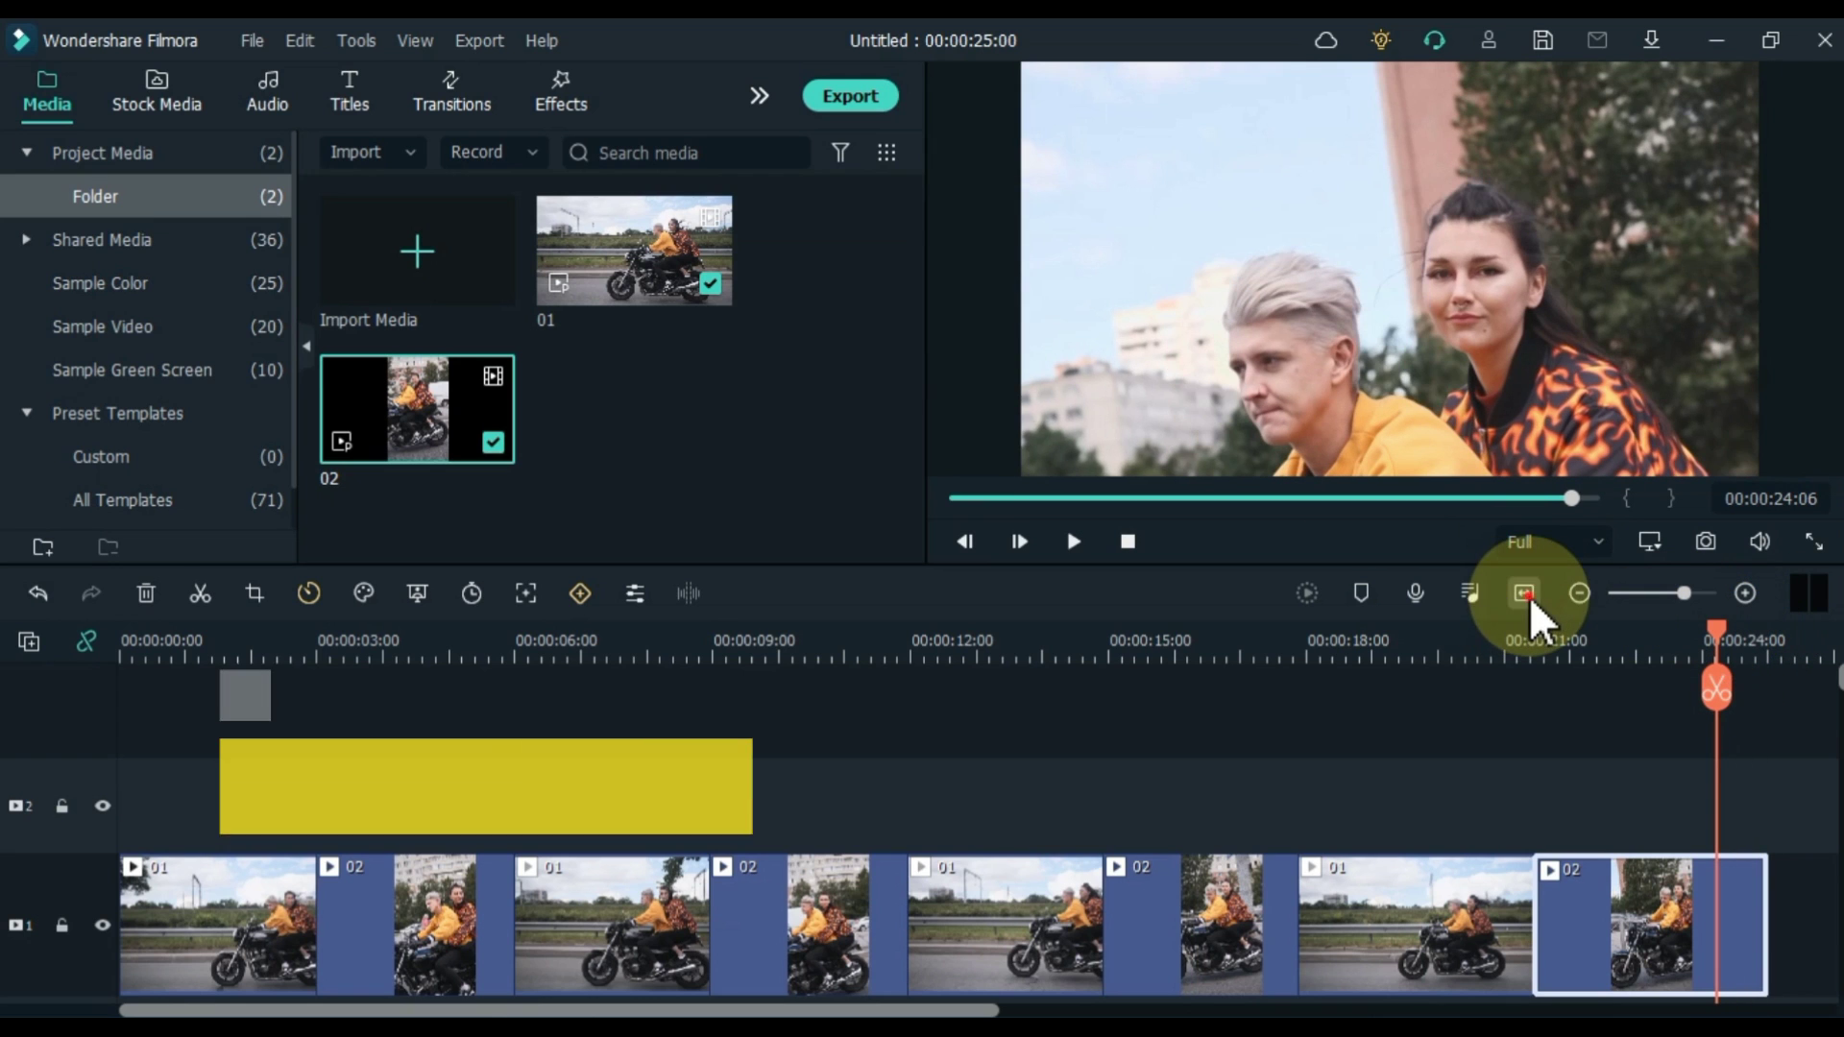
- Search the transitions library for 'dissolve'
left_click(1431, 724)
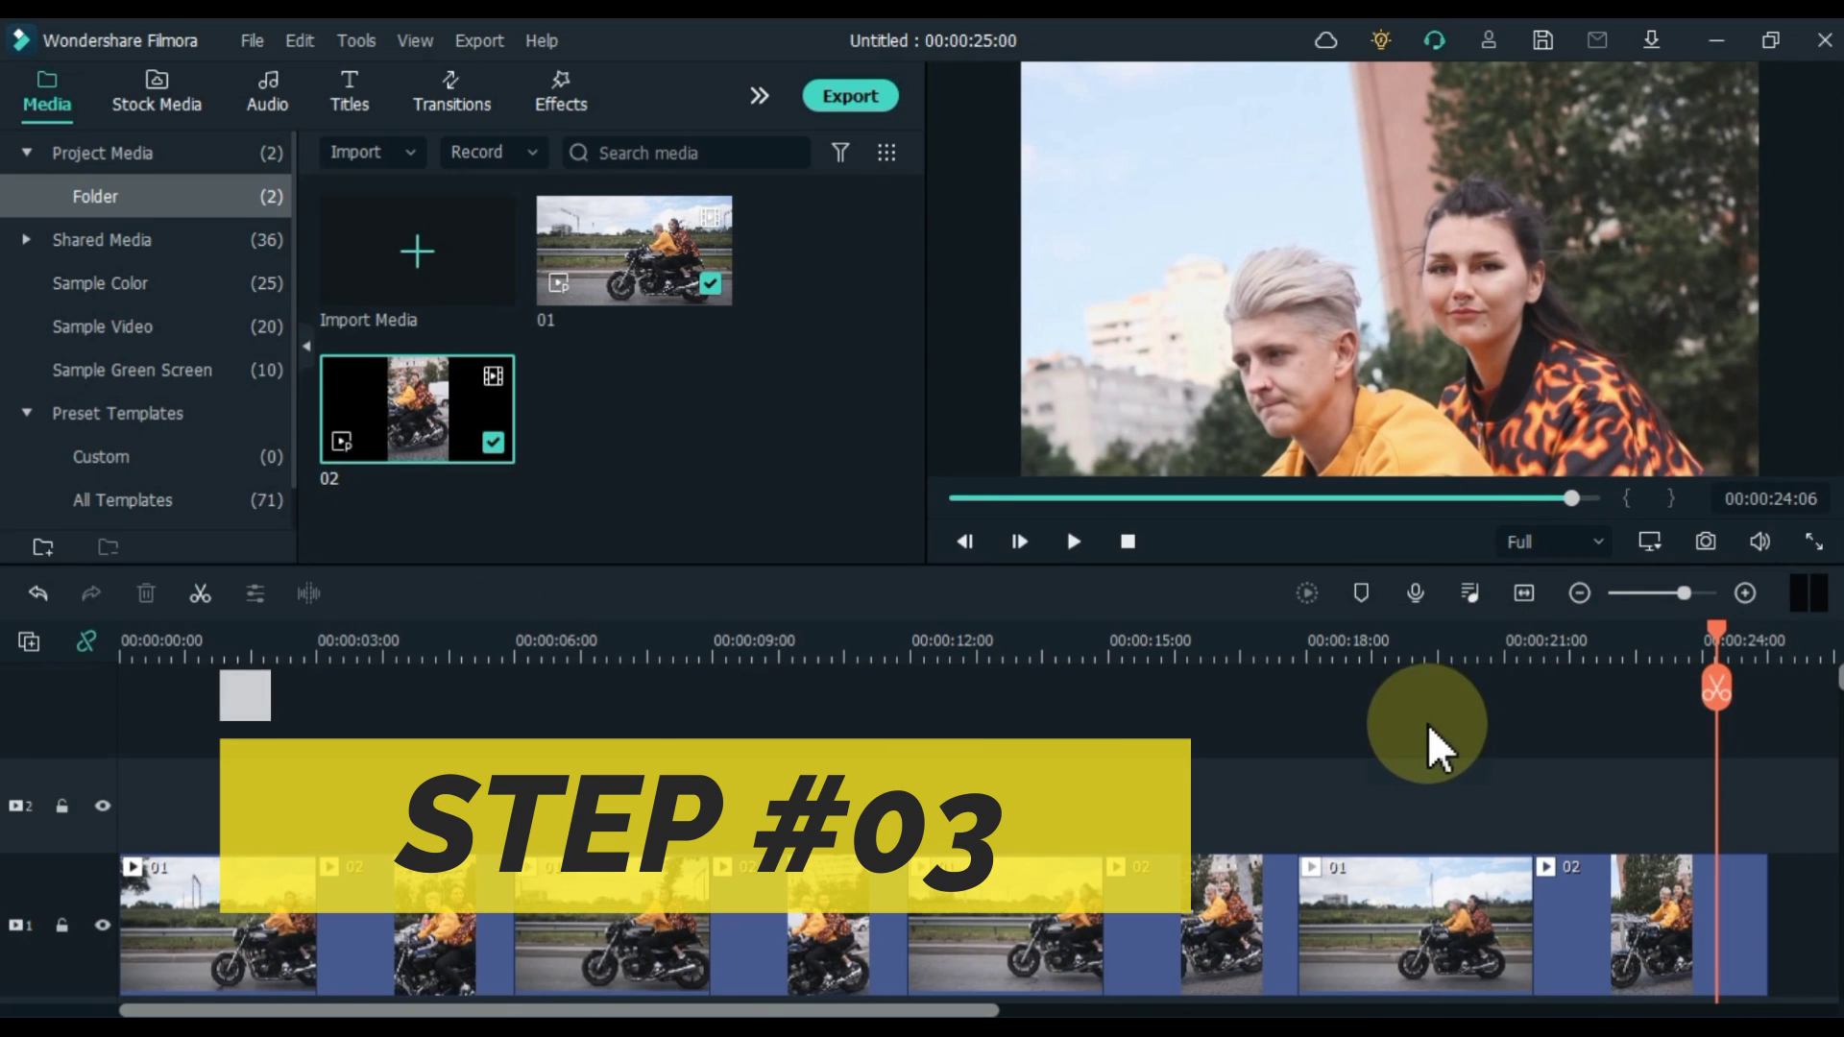
left_click(310, 641)
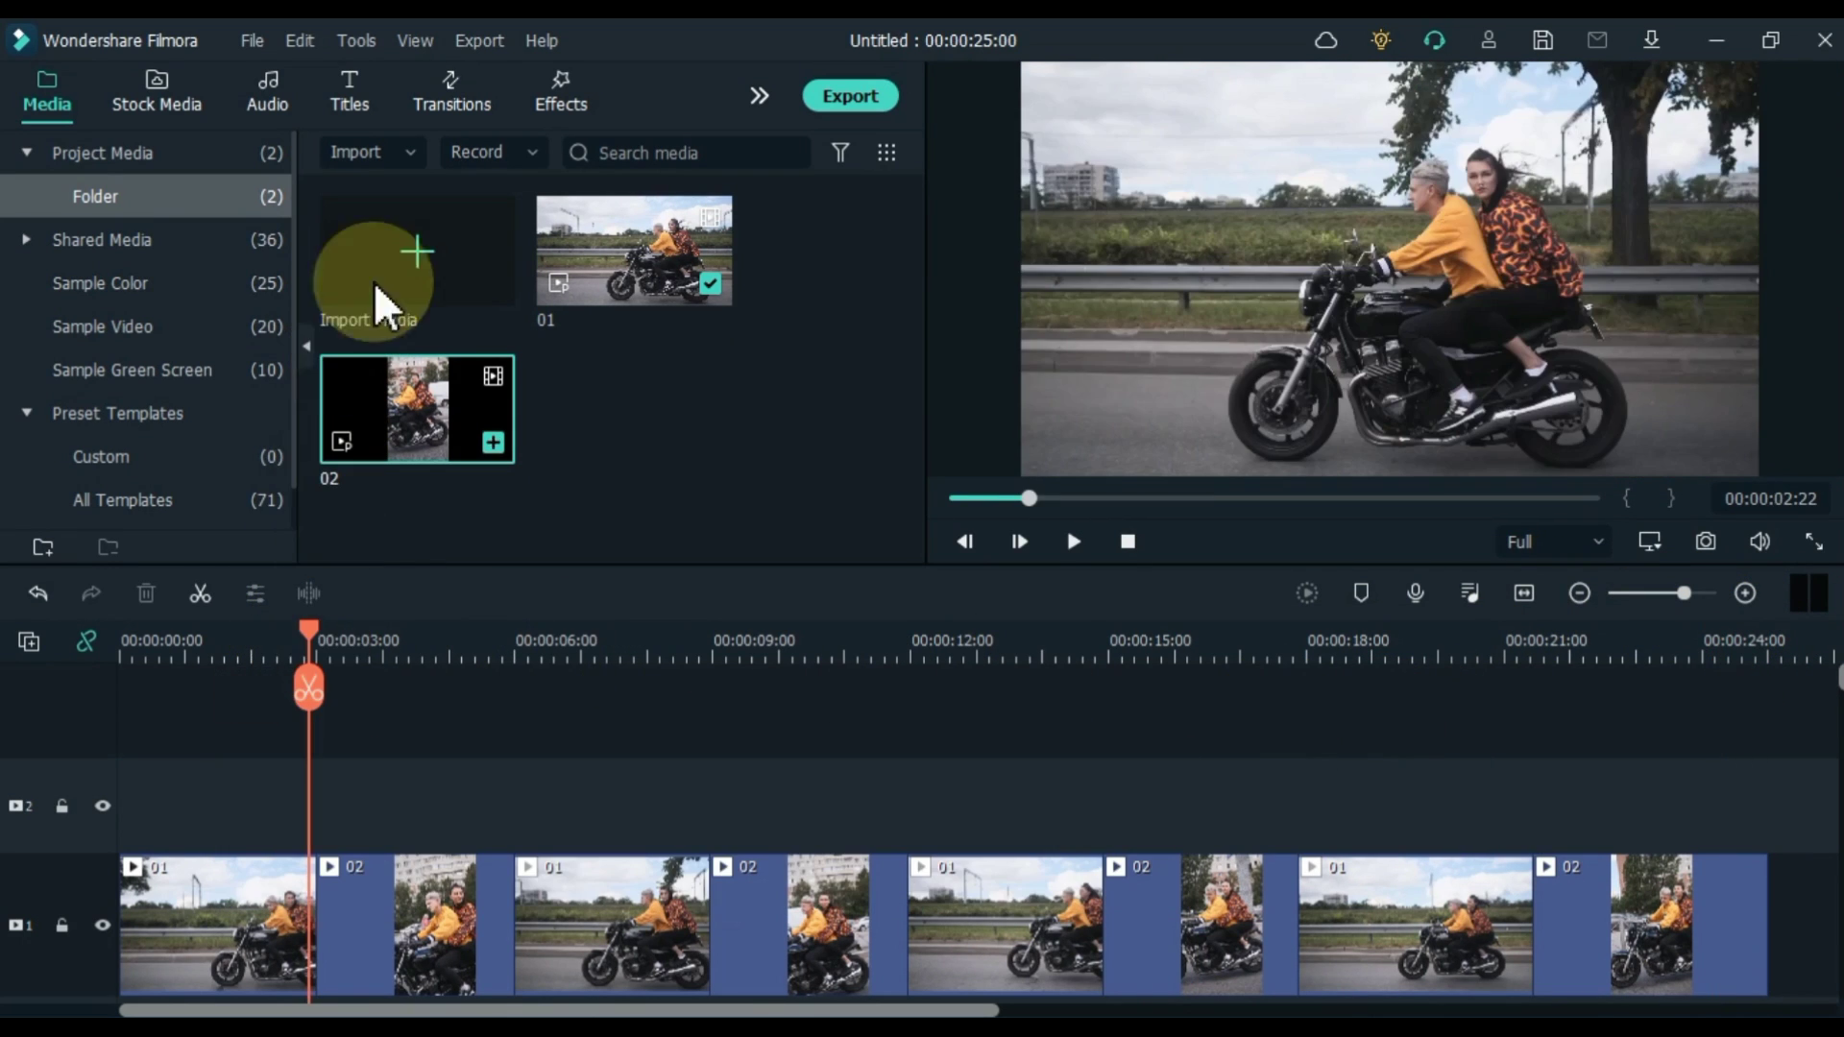
left_click(451, 91)
left_click(632, 152)
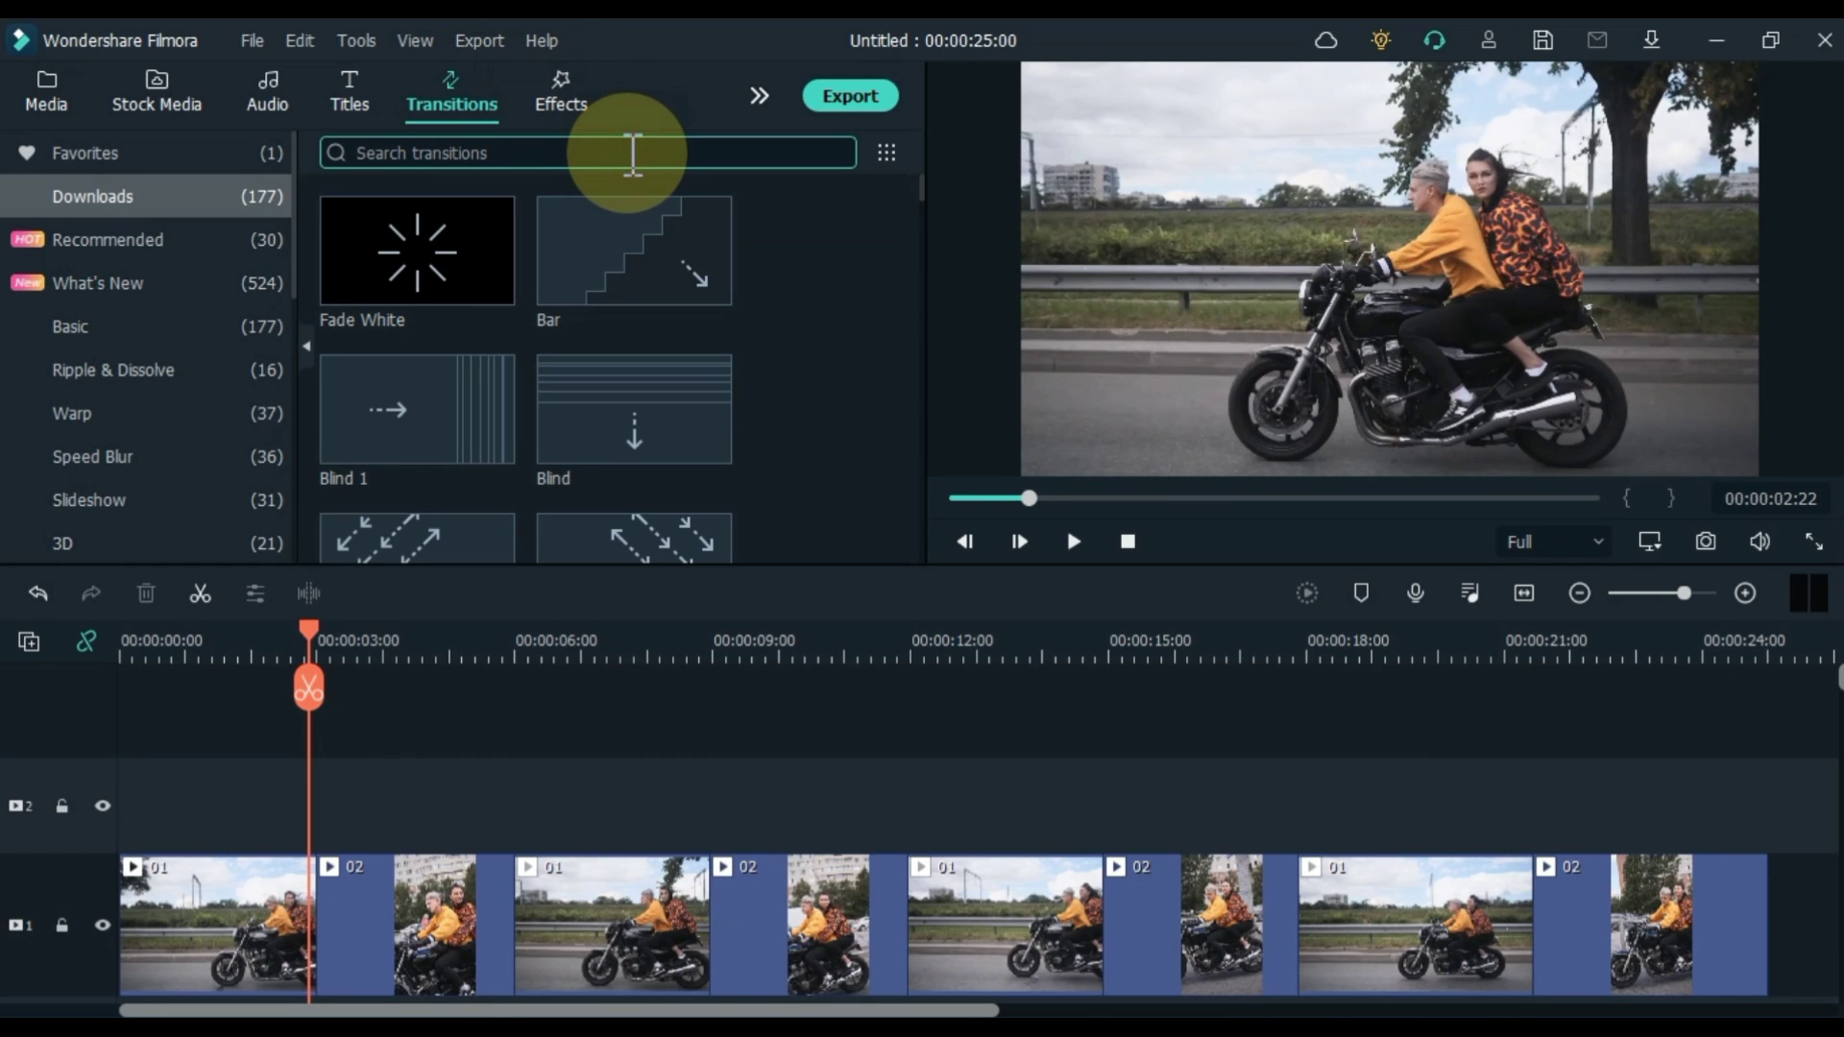
type("disso")
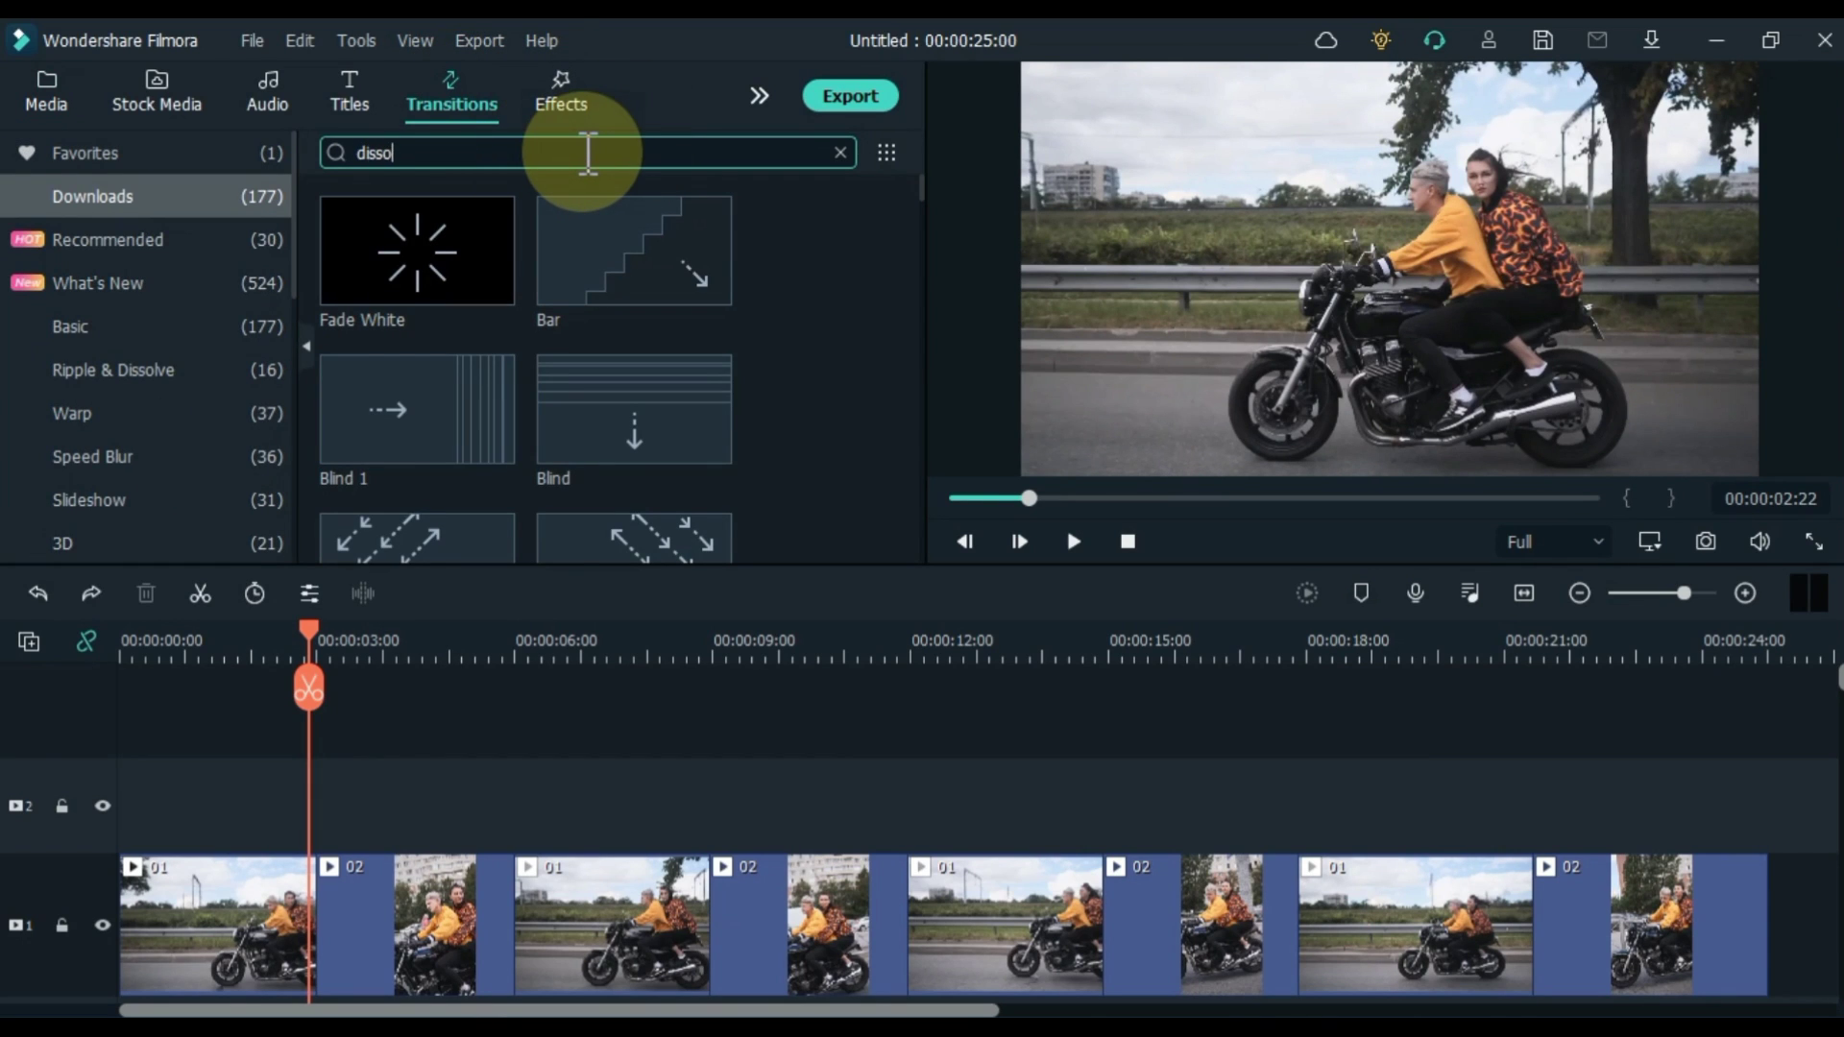
type("lve")
key("Return")
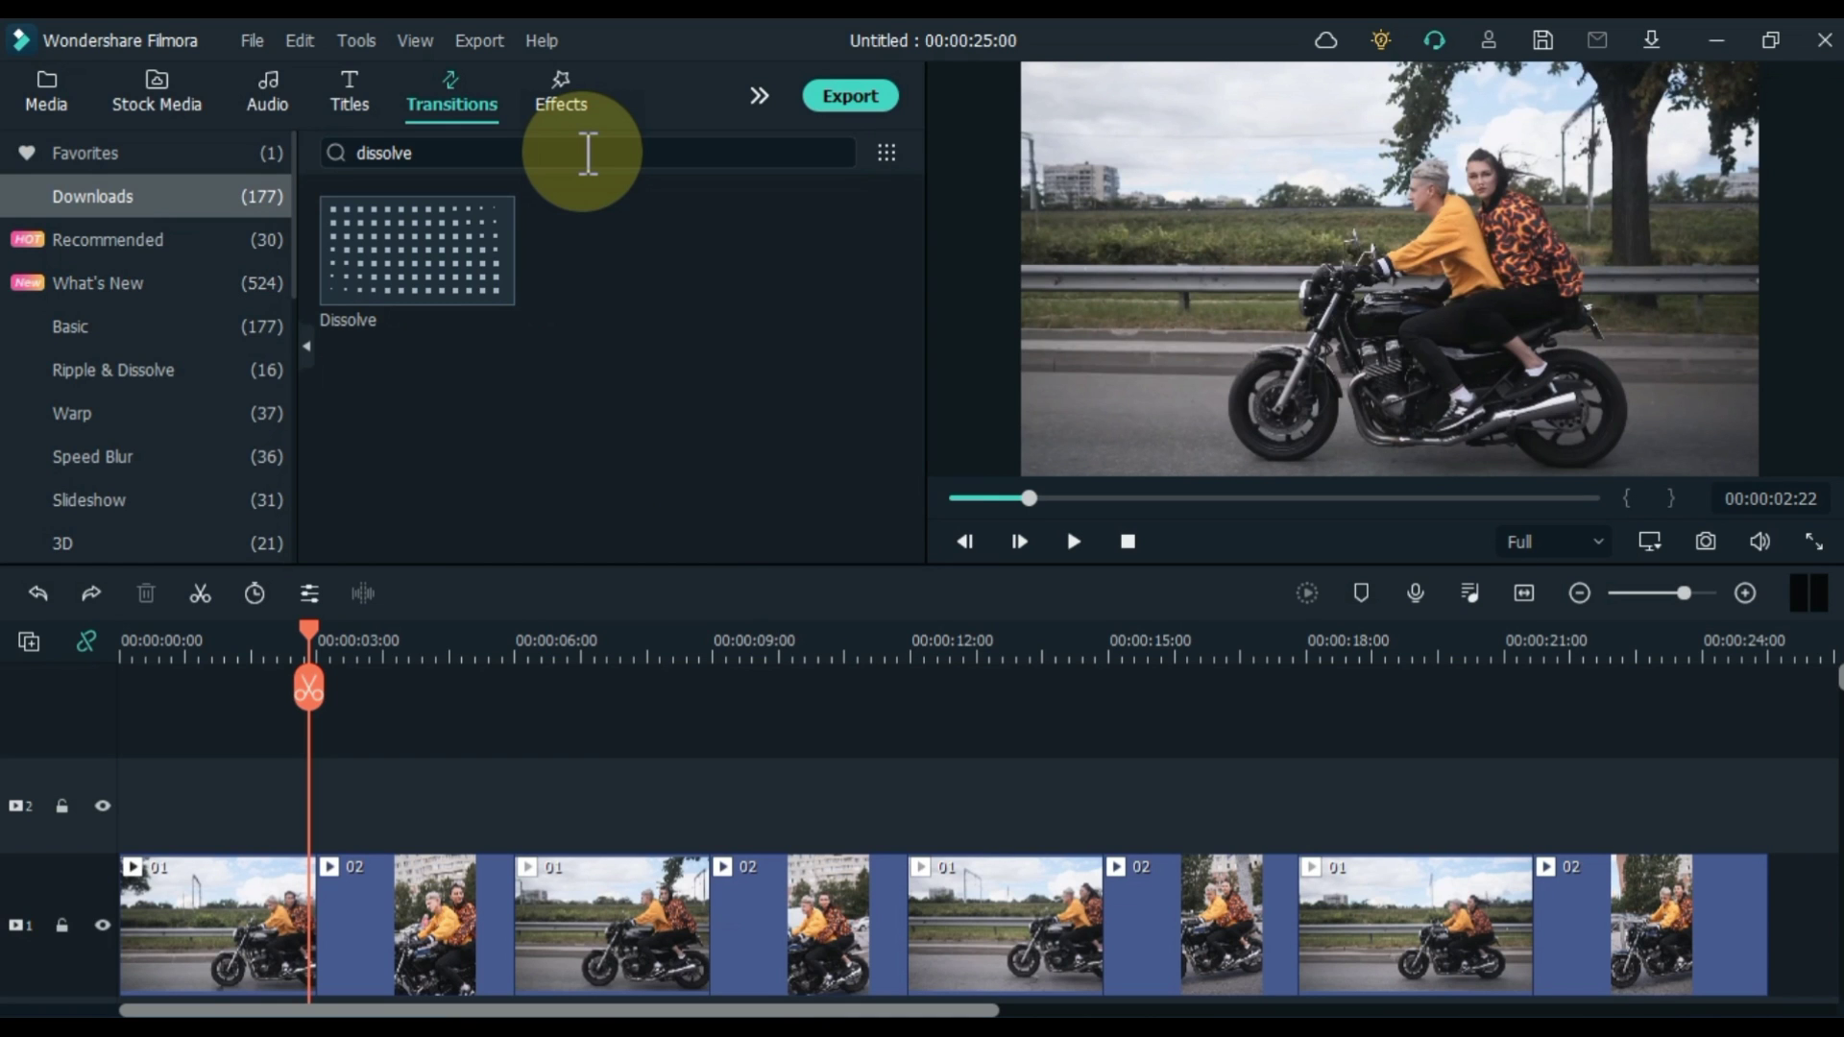
- Place Dissolve transitions at all four 01-to-02 cuts, including the one near 15 seconds
left_click_drag(401, 263, 299, 849)
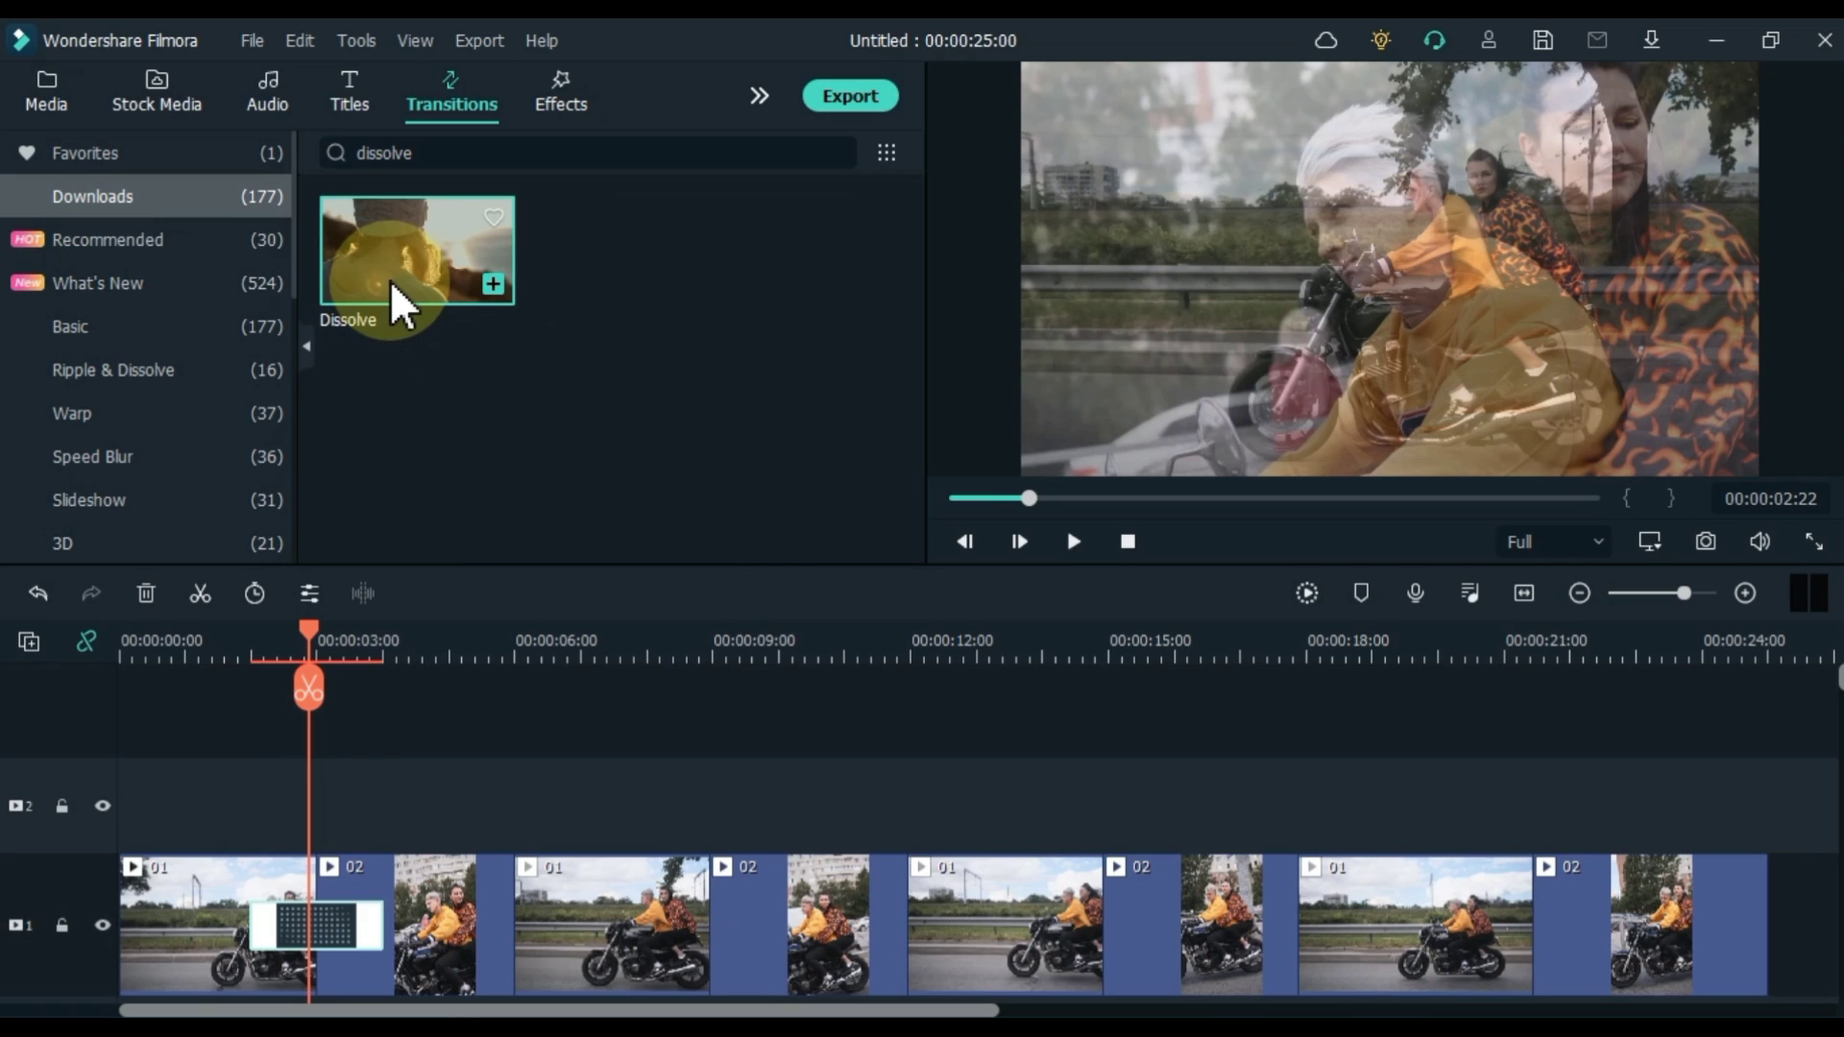
left_click_drag(391, 281, 697, 901)
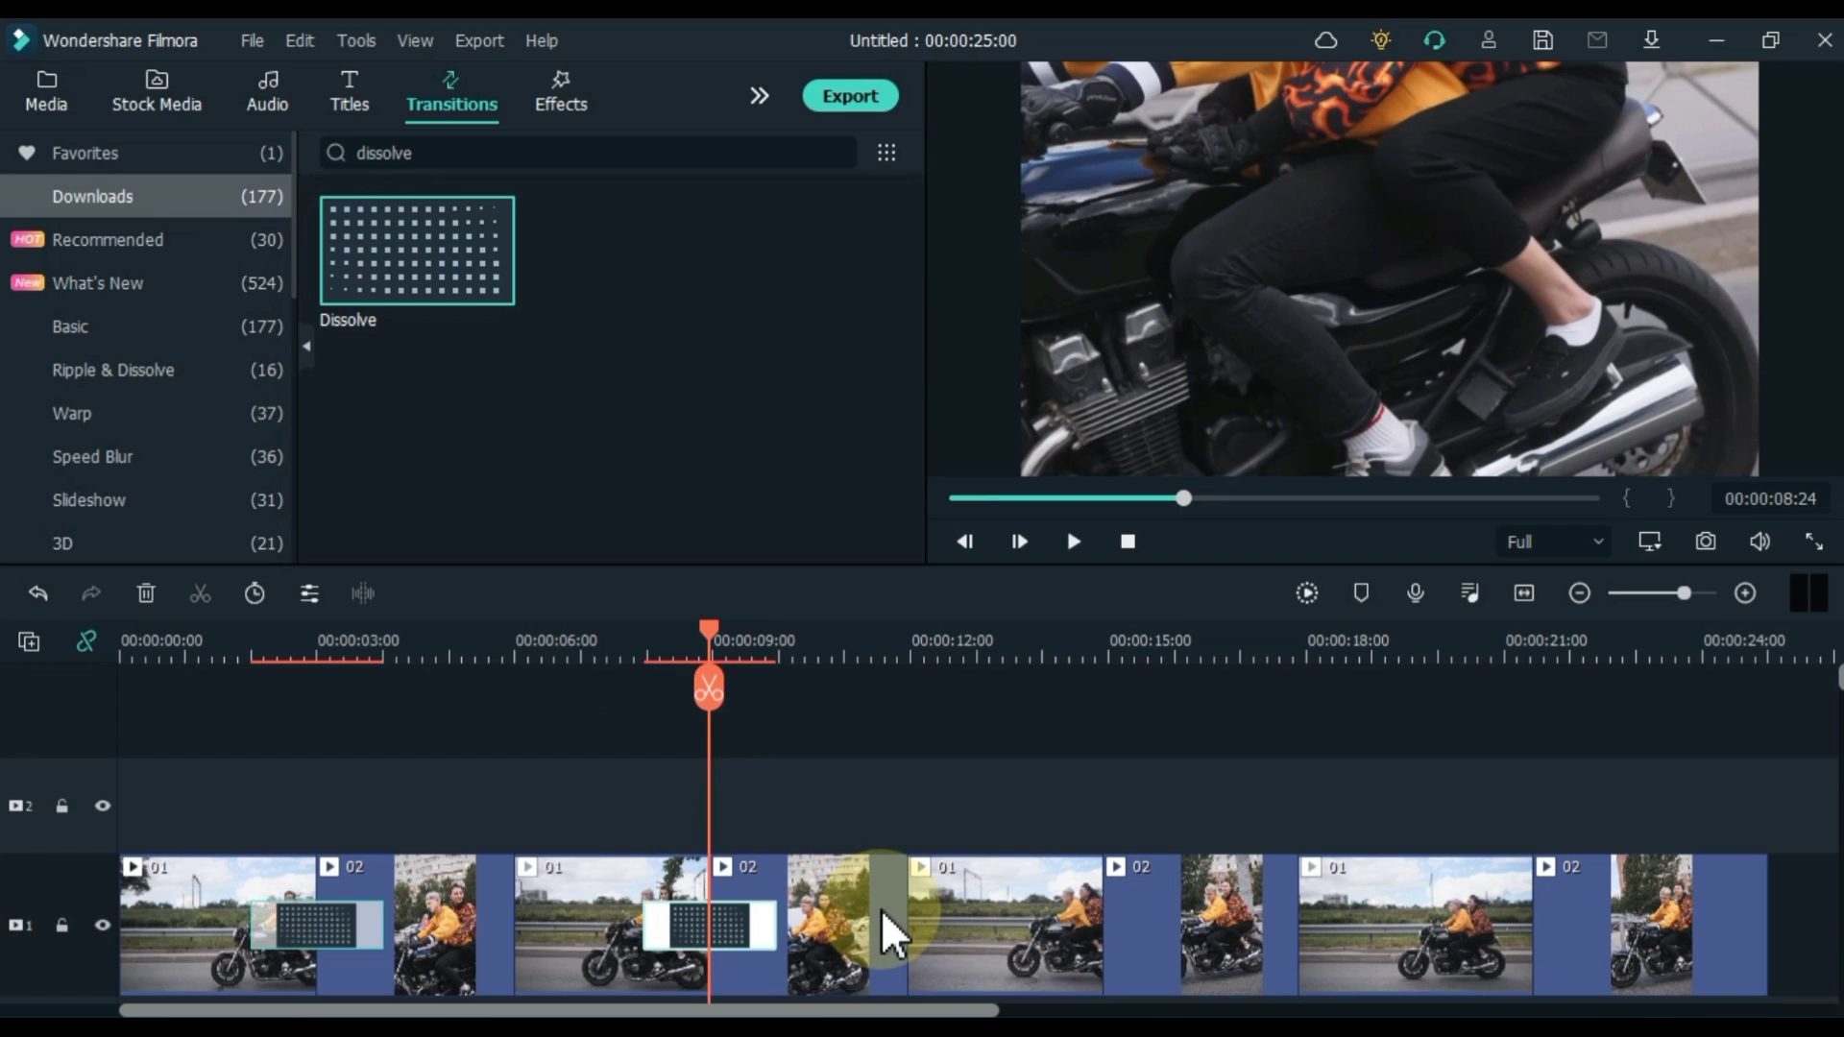
left_click(926, 900)
left_click(1145, 905)
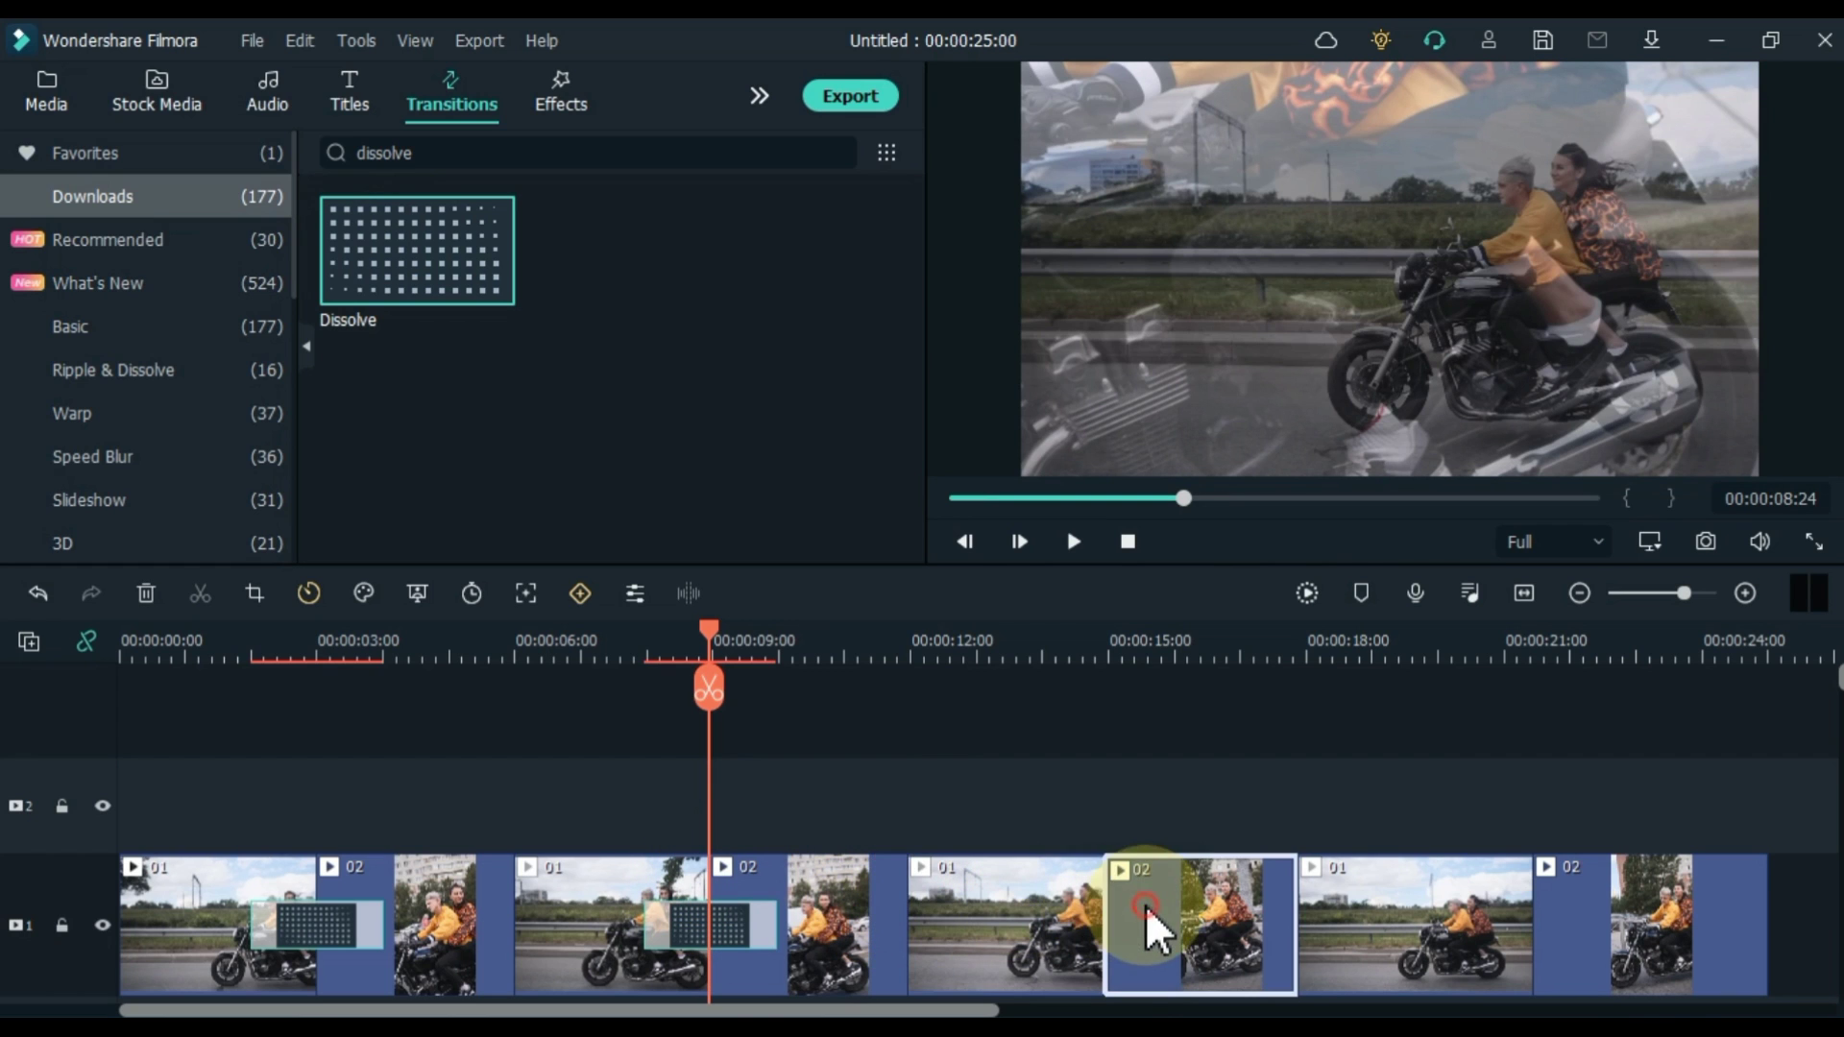
mouse_move(383, 285)
left_mouse_down()
mouse_move(820, 535)
mouse_move(1082, 846)
mouse_move(1091, 891)
left_mouse_up()
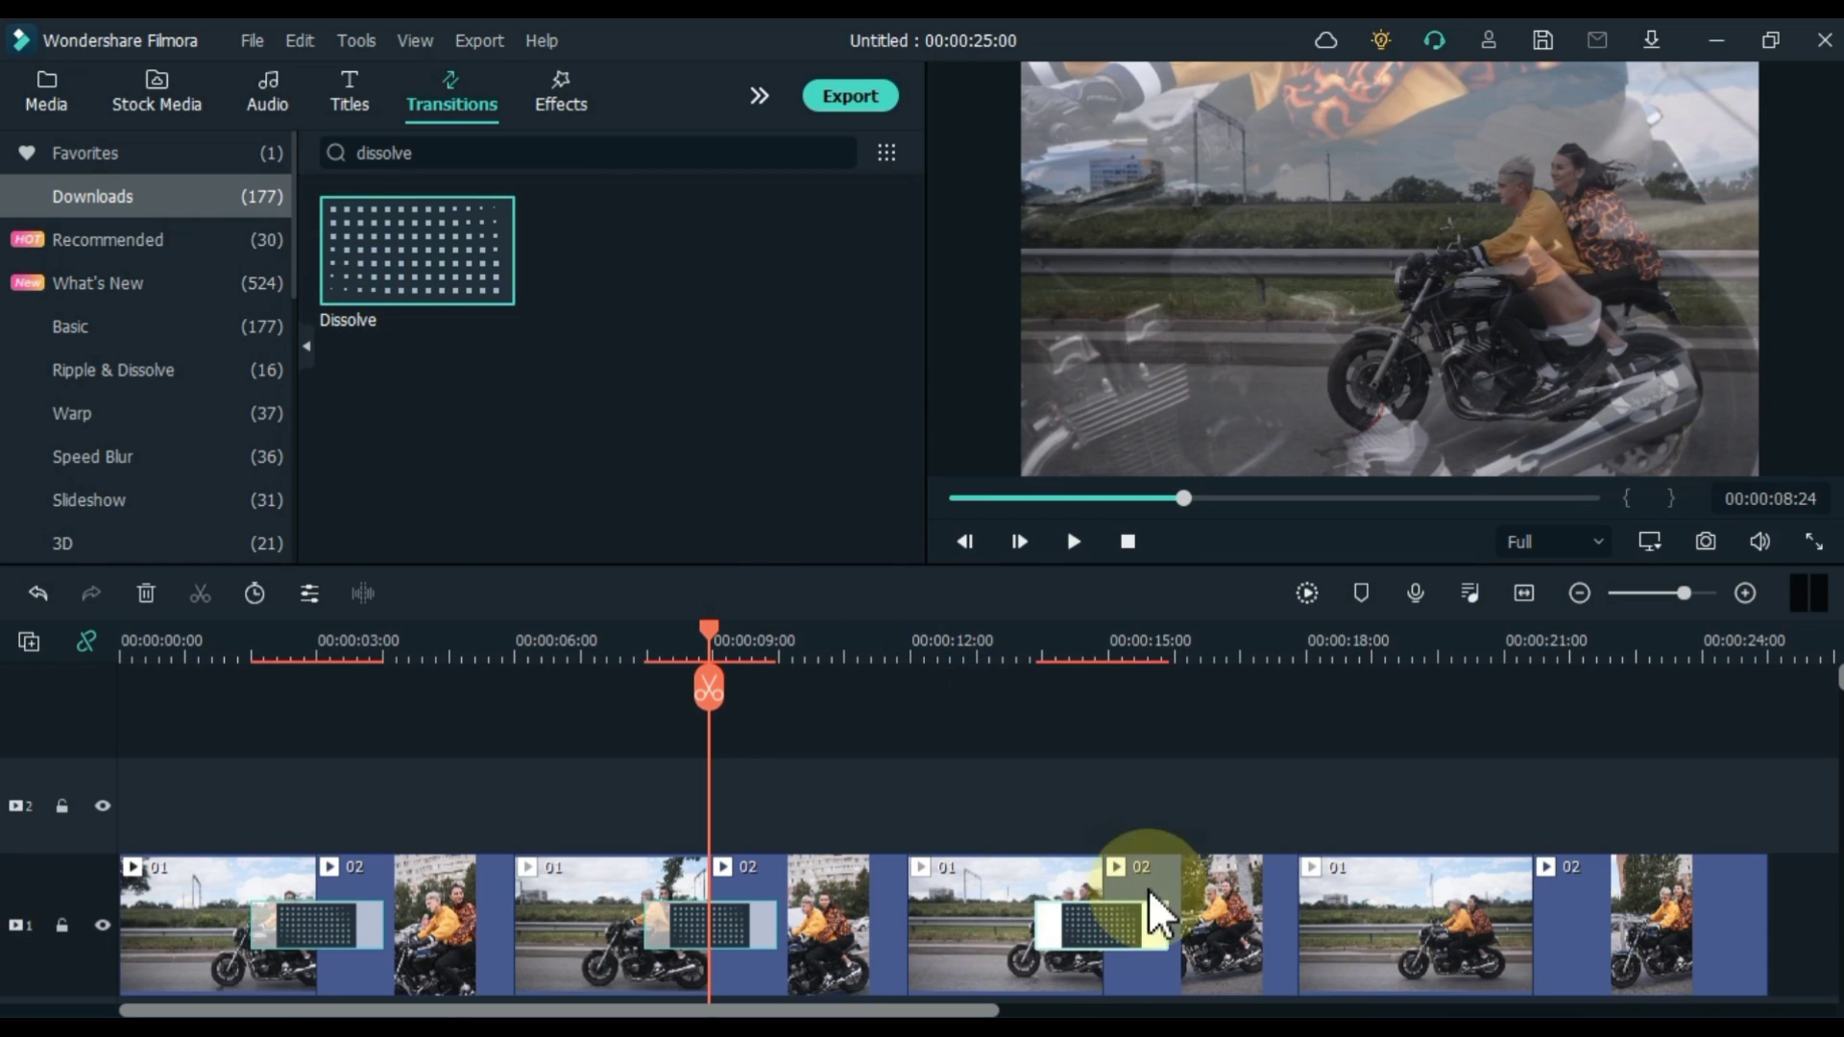
left_click(1401, 918)
left_click(1565, 906)
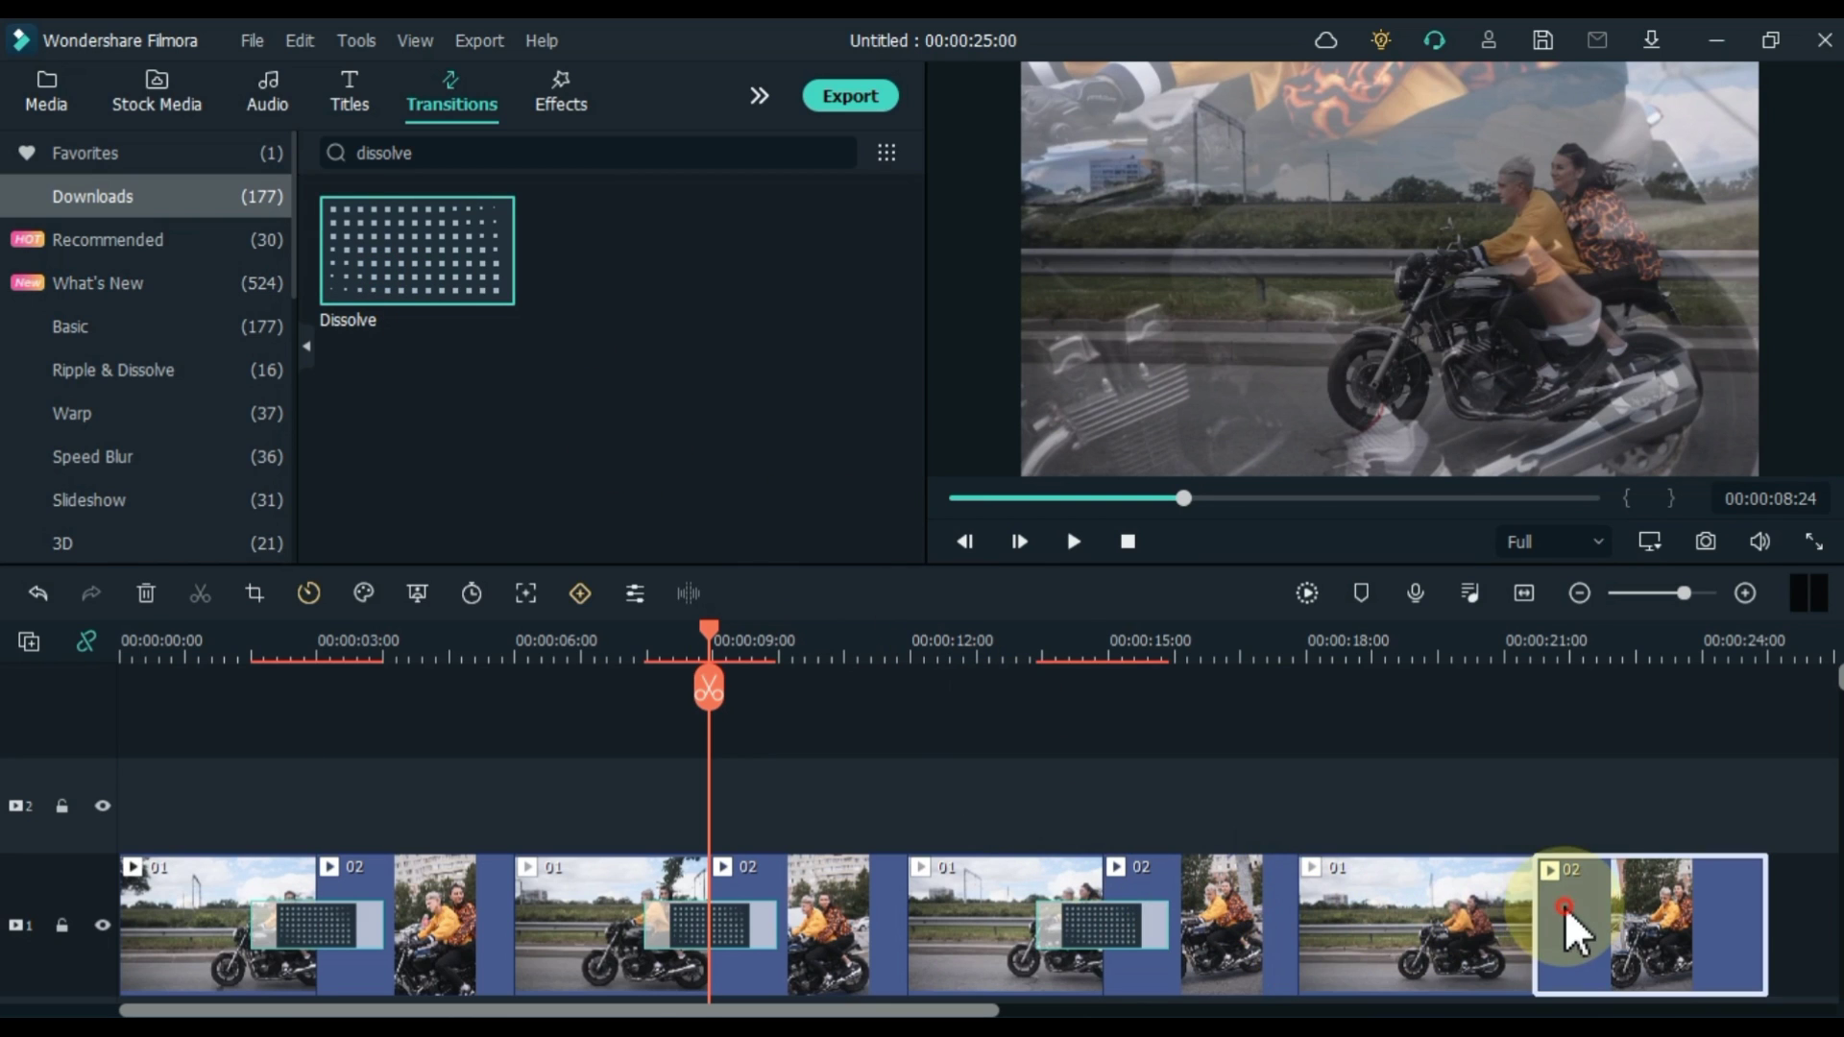
mouse_move(410, 278)
left_mouse_down()
mouse_move(1317, 737)
mouse_move(1514, 889)
left_mouse_up()
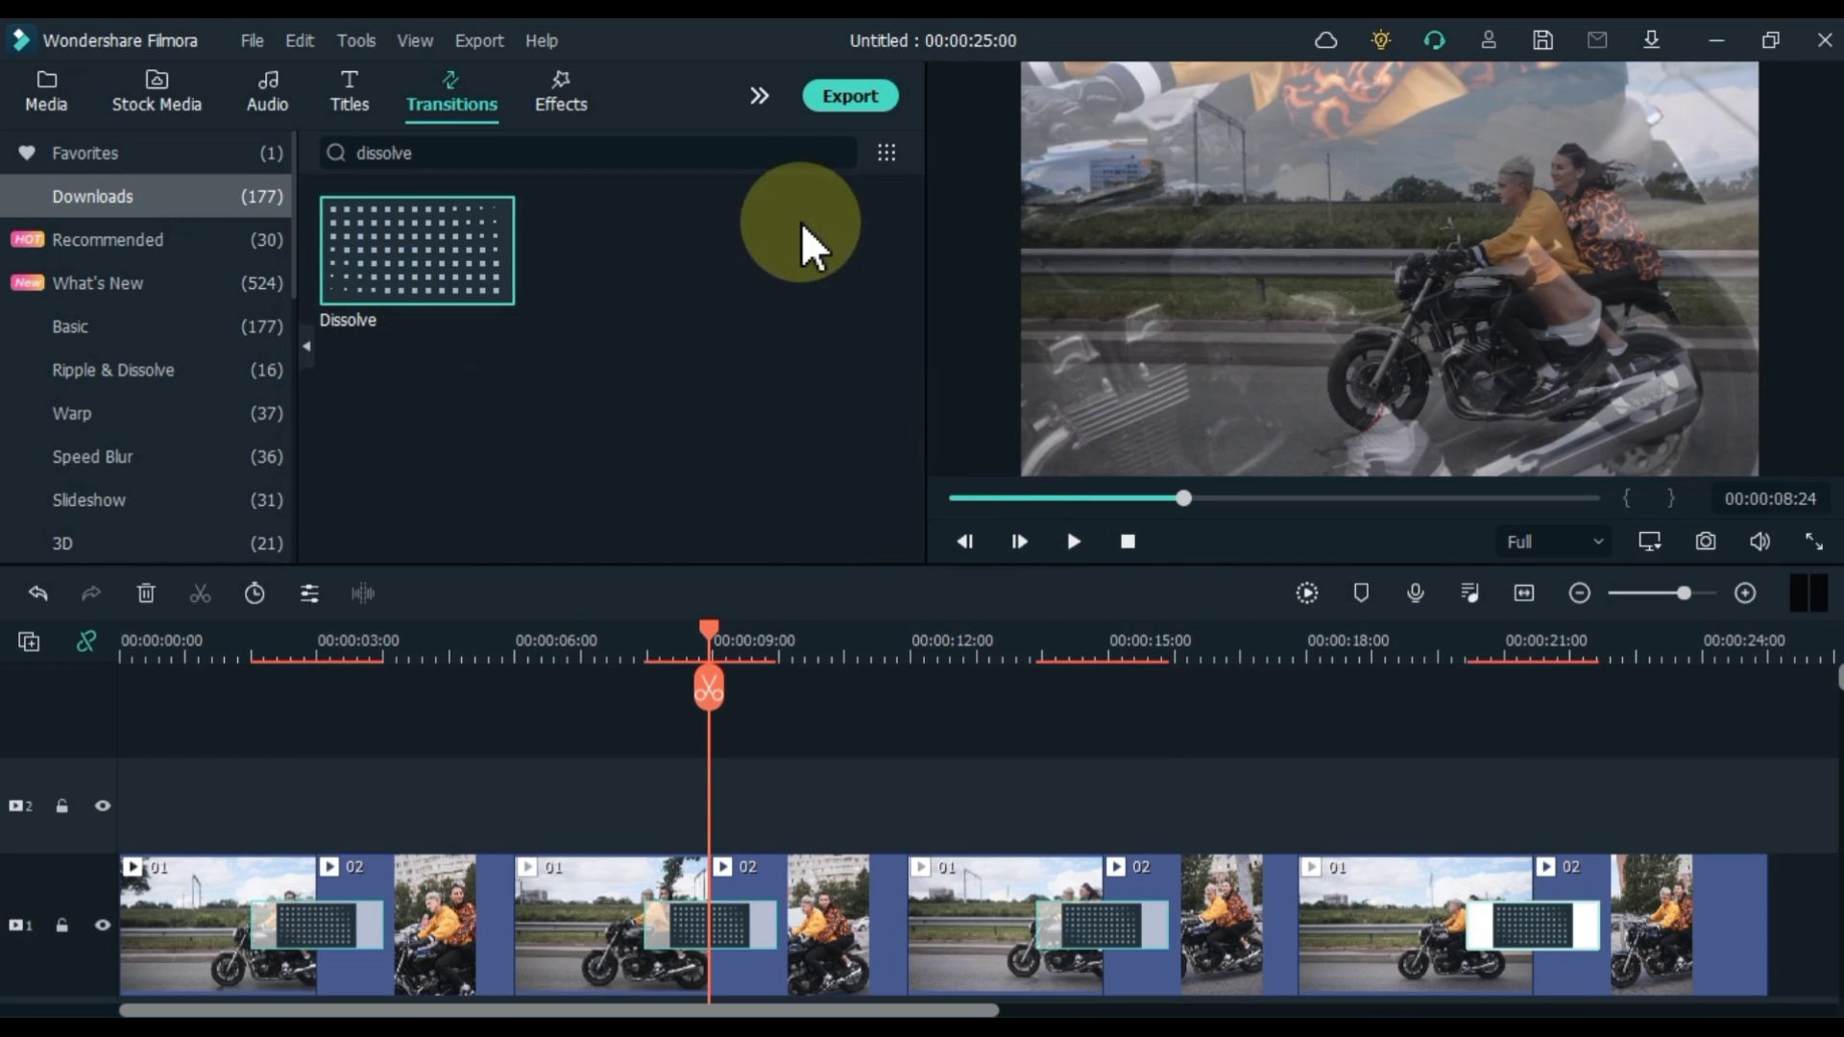
- Search 'flash' and place Flash at the 02-to-01 cuts near 5, 11 and 17 seconds
left_click(844, 154)
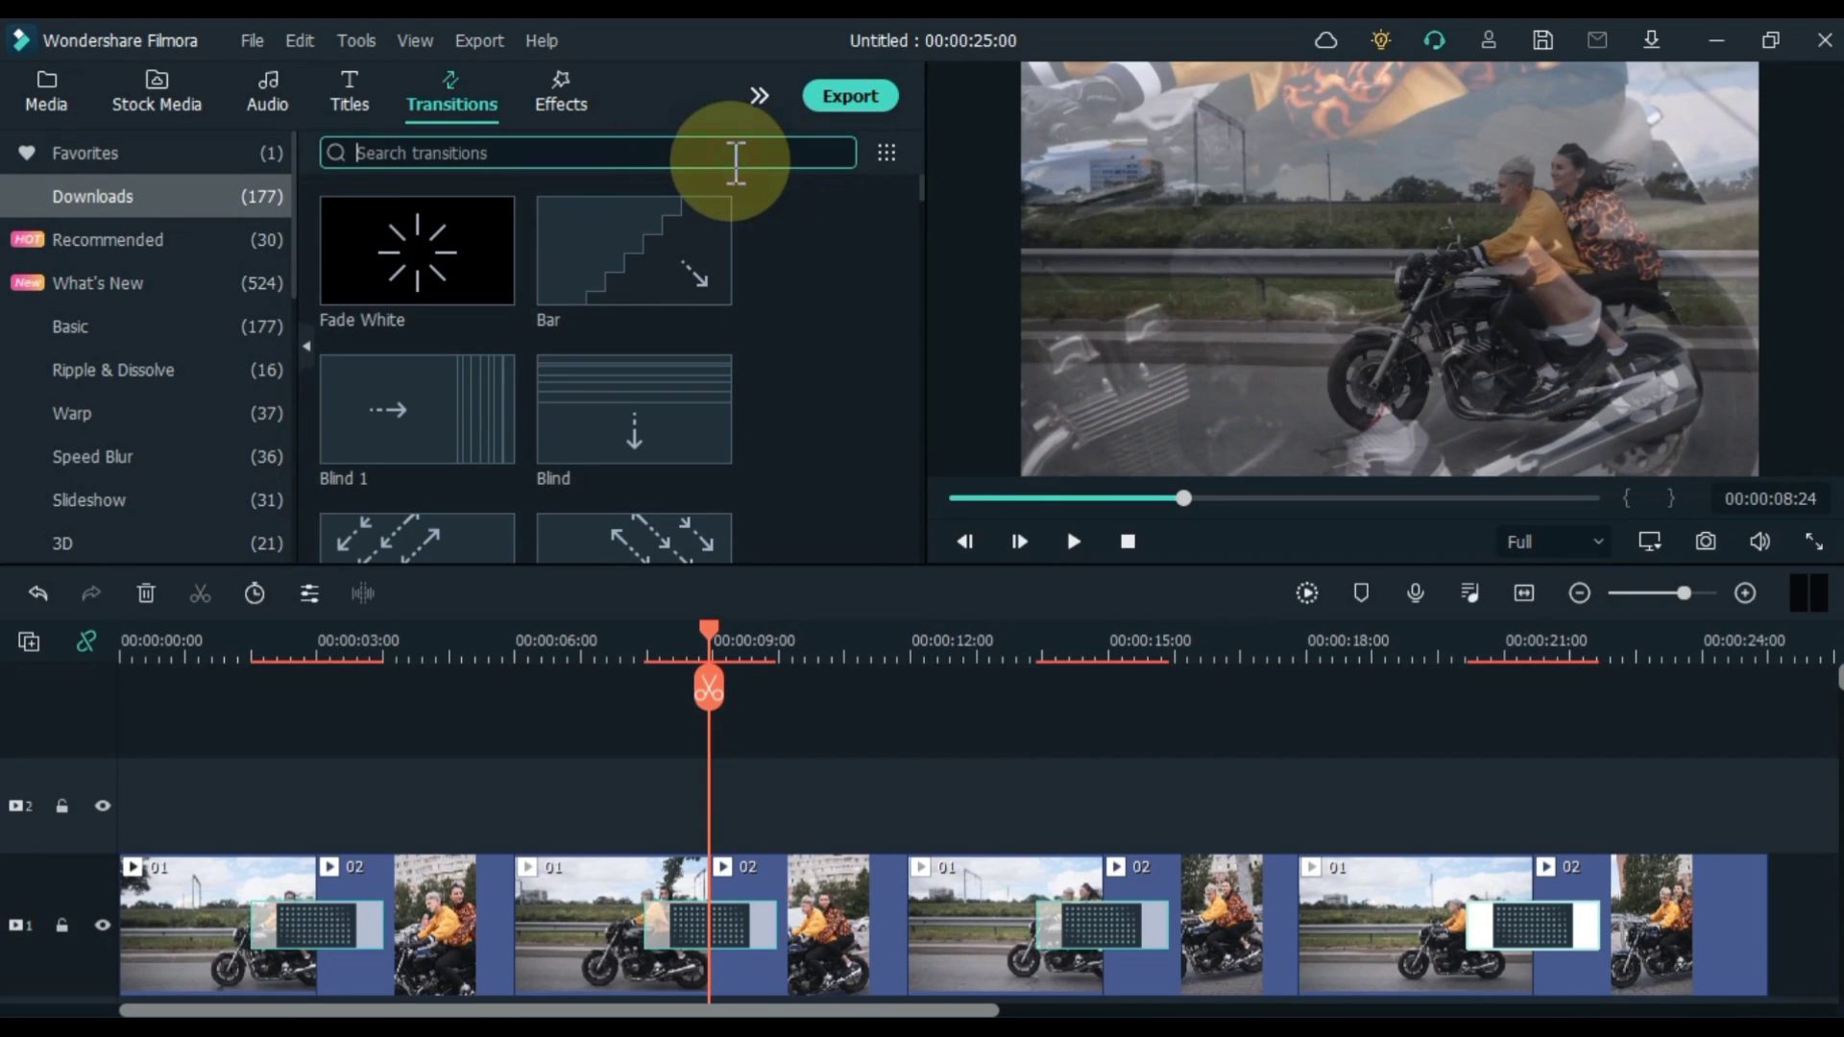
type("f")
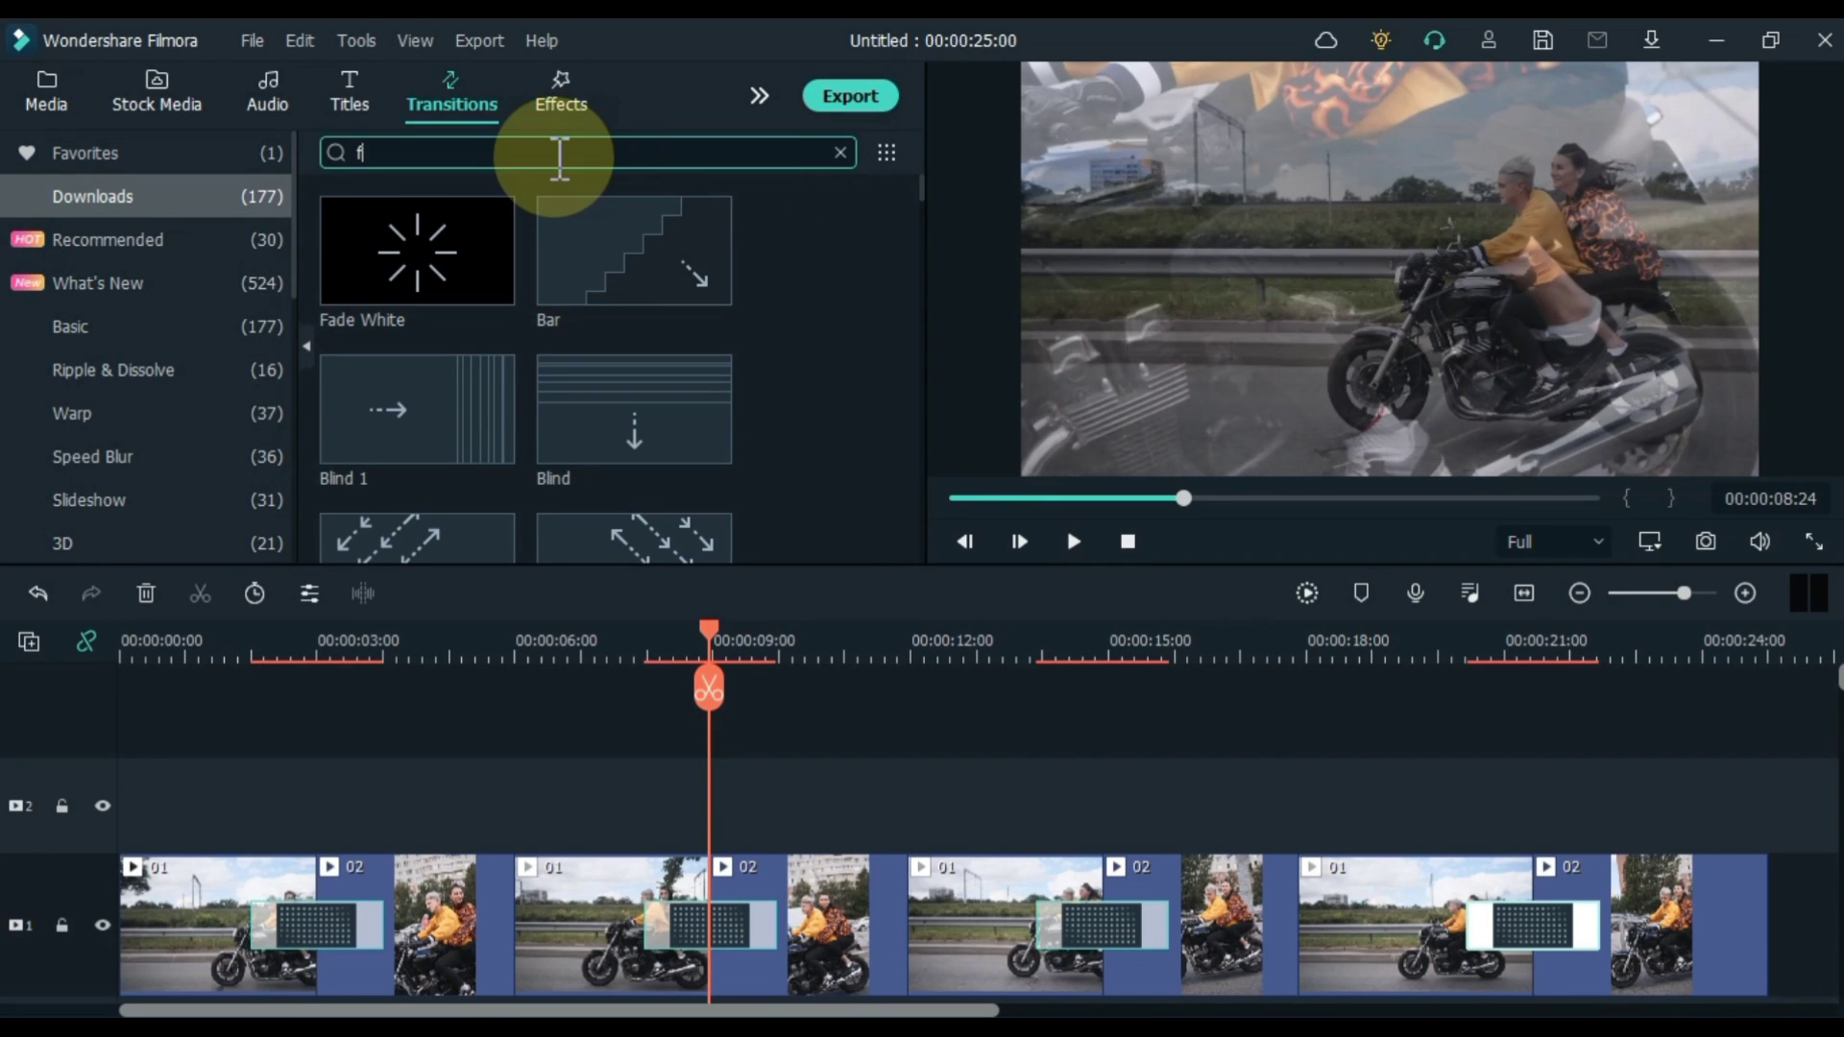
type("lash")
key("Return")
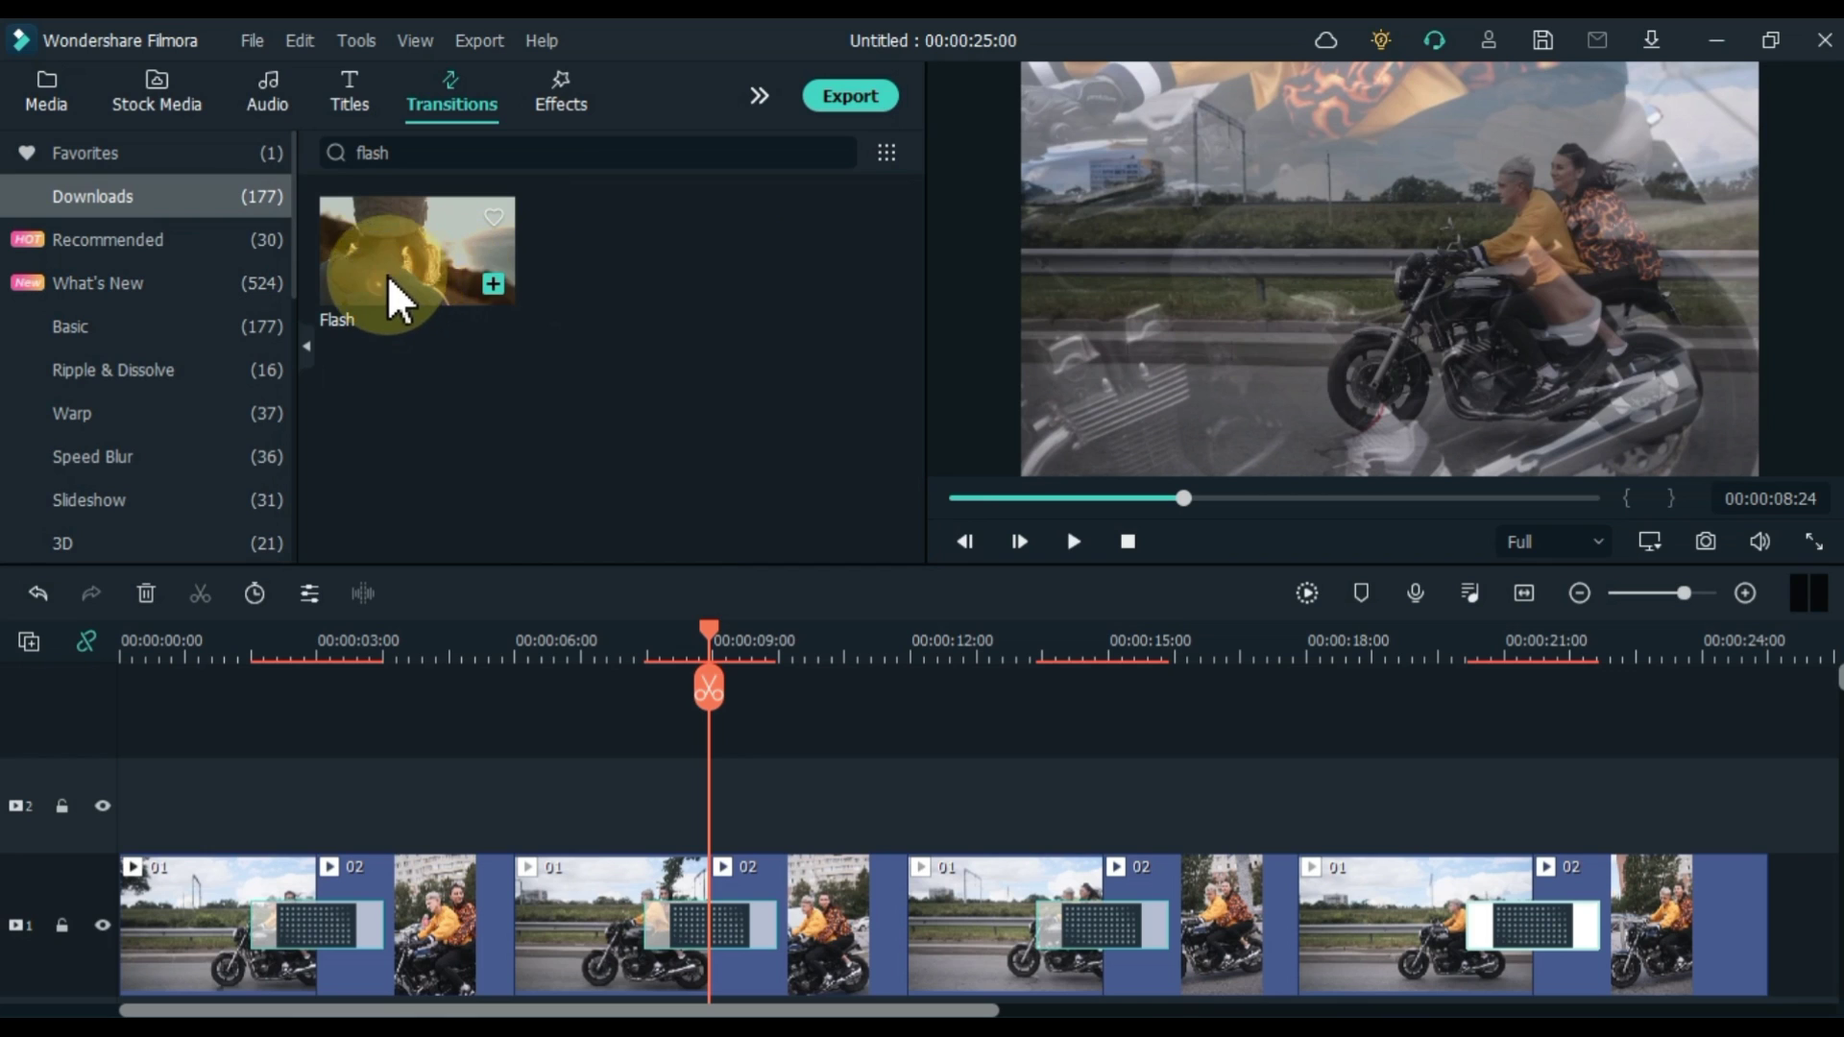
left_click_drag(389, 277, 501, 879)
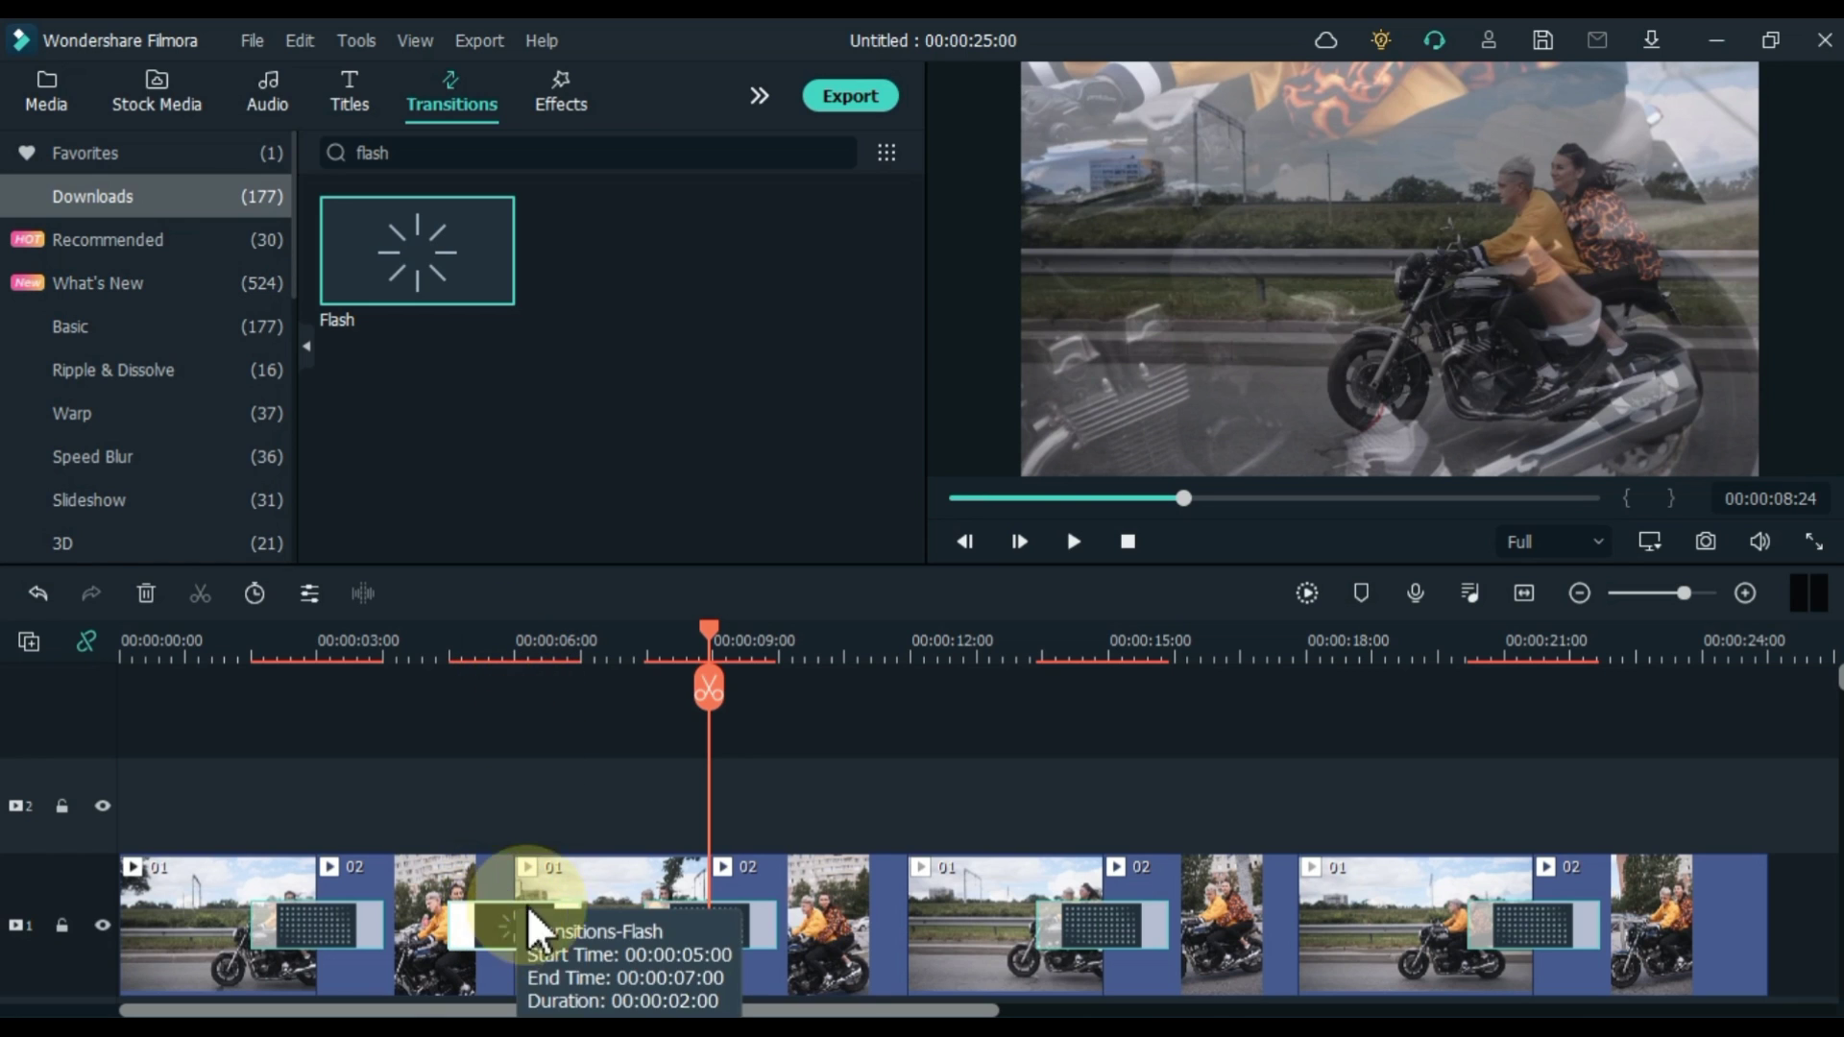
left_click(927, 897)
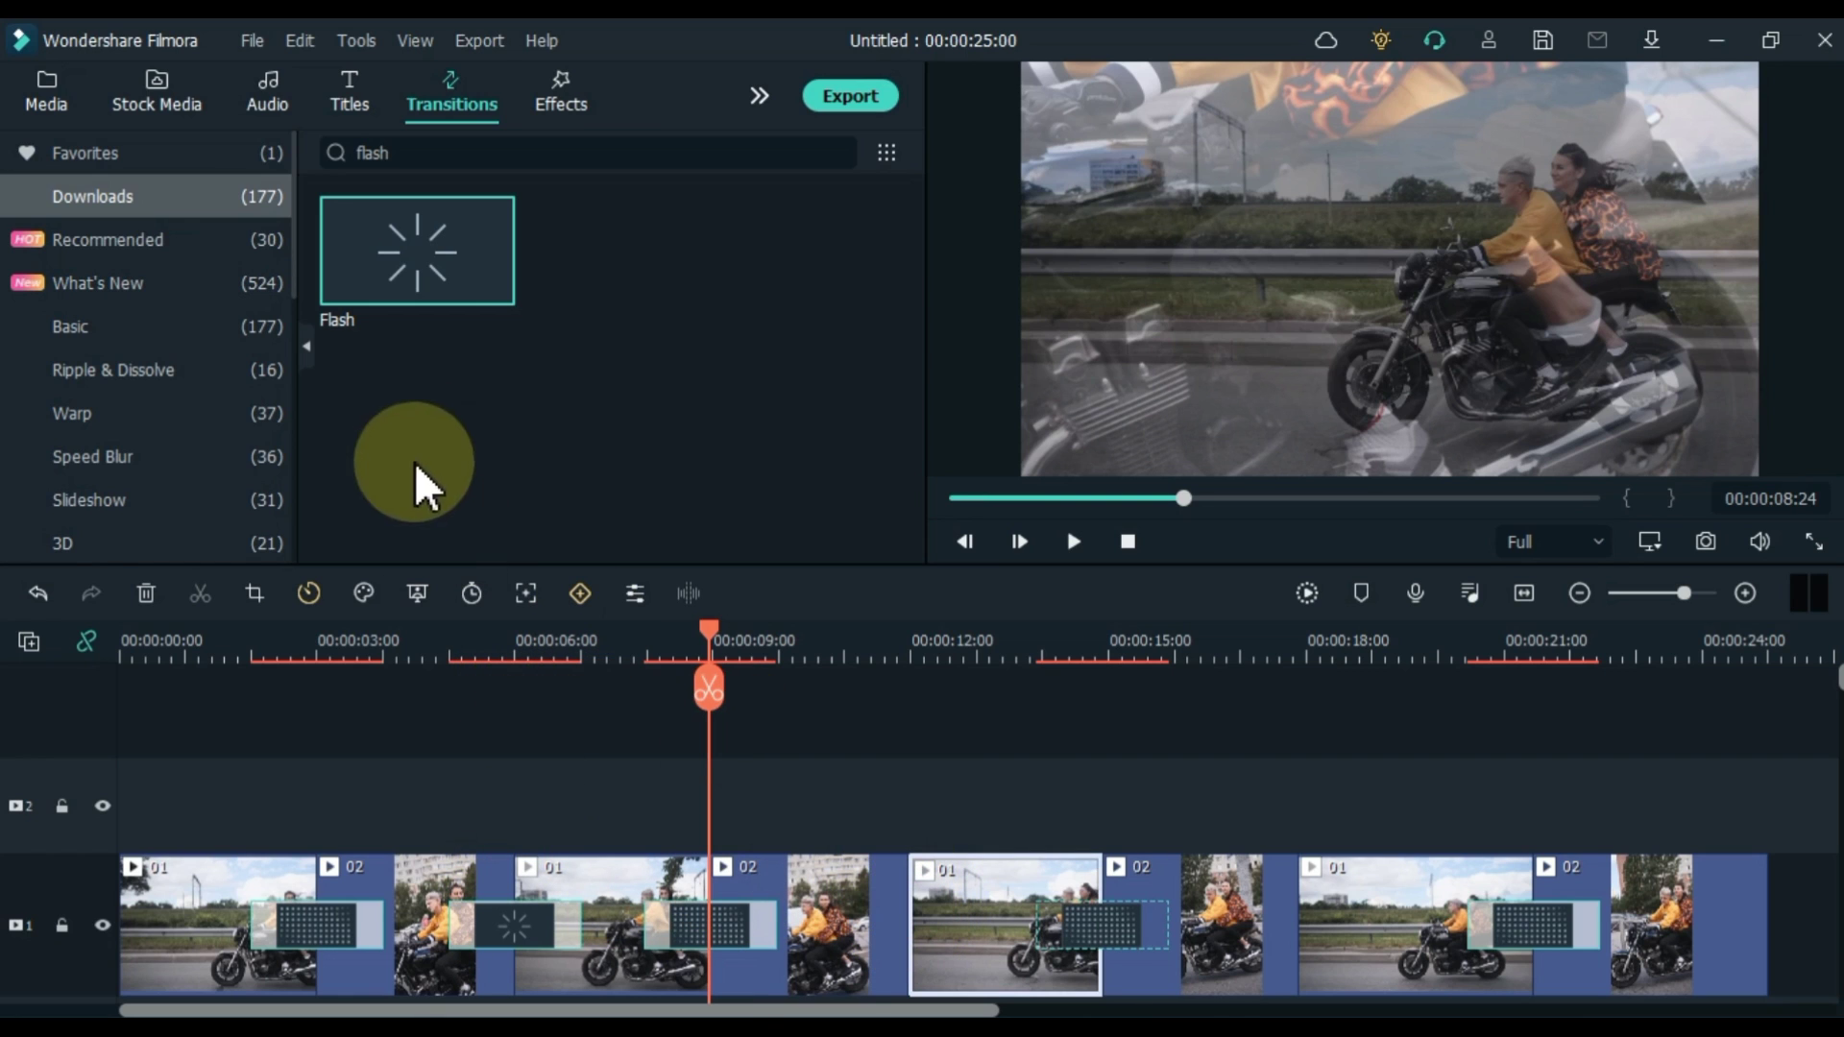
left_click_drag(390, 265, 894, 898)
left_click(1325, 912)
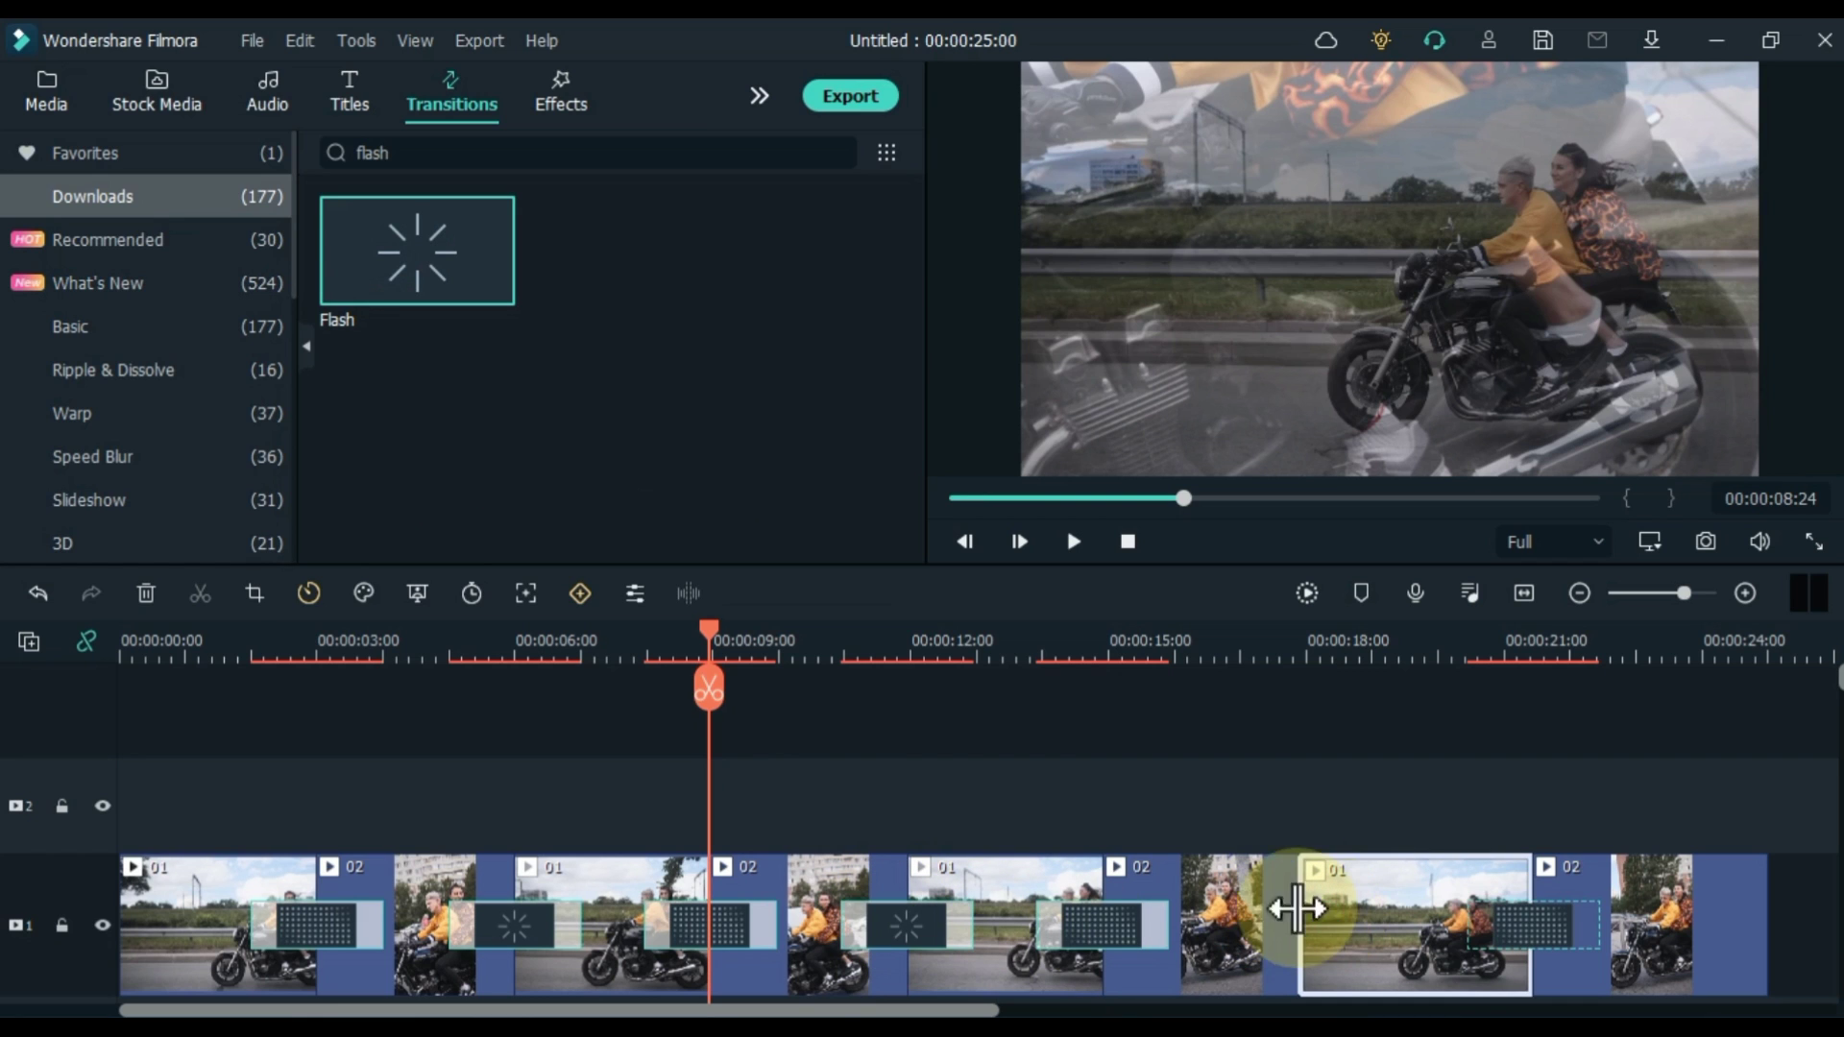
left_click_drag(447, 324, 1272, 923)
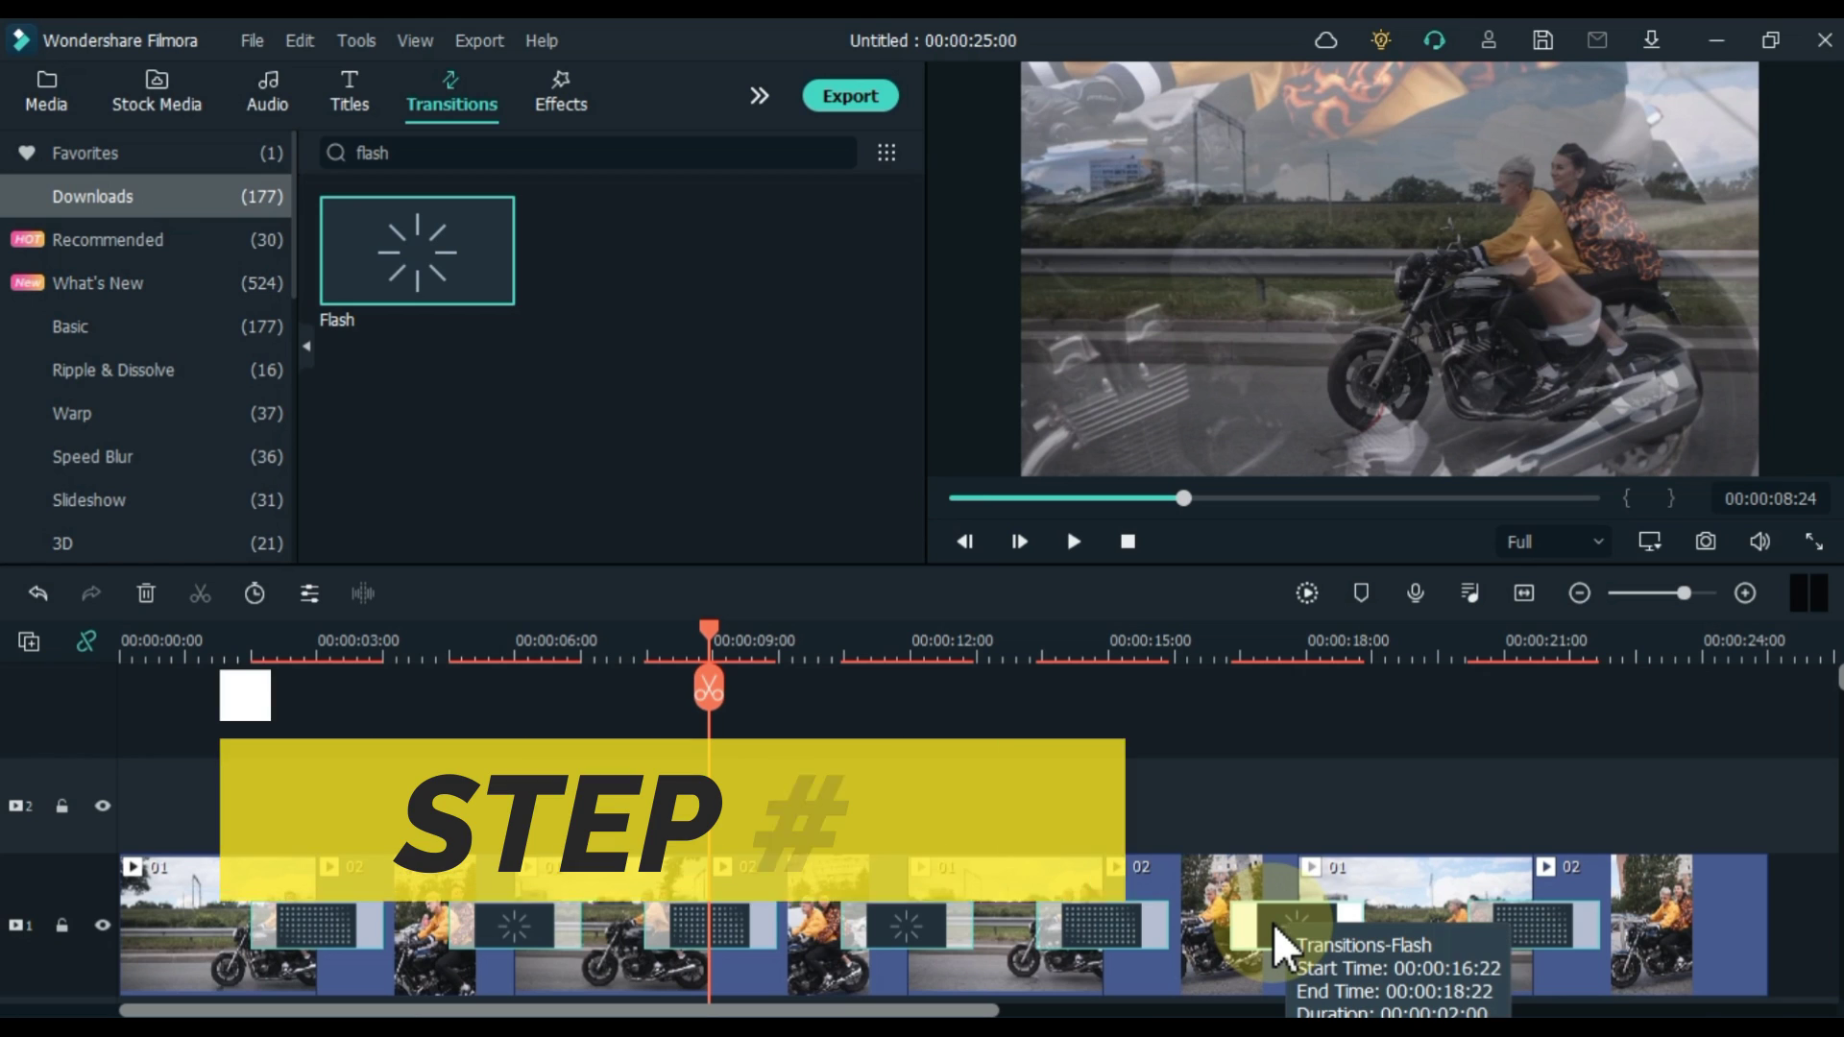
- Place the Cinema 21:9 effect on track 2 and stretch it across the full 25-second timeline
left_click_drag(716, 634, 95, 720)
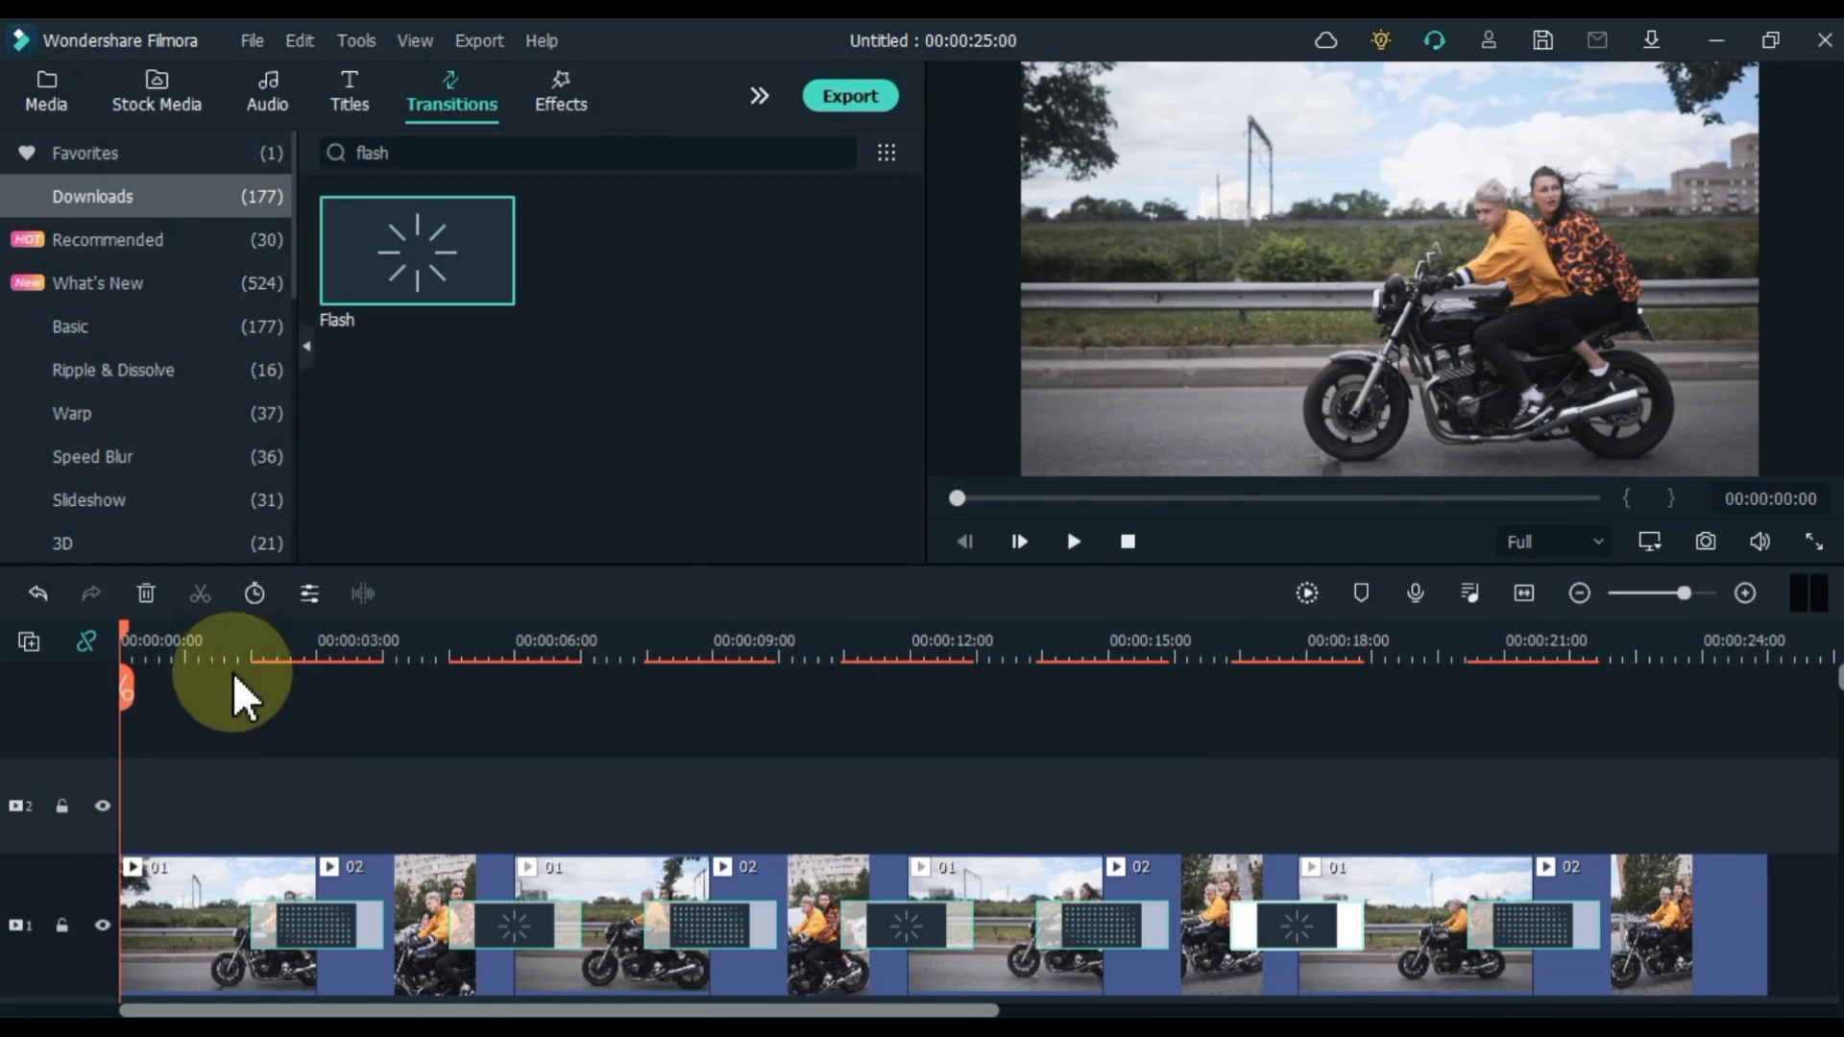
left_click(547, 91)
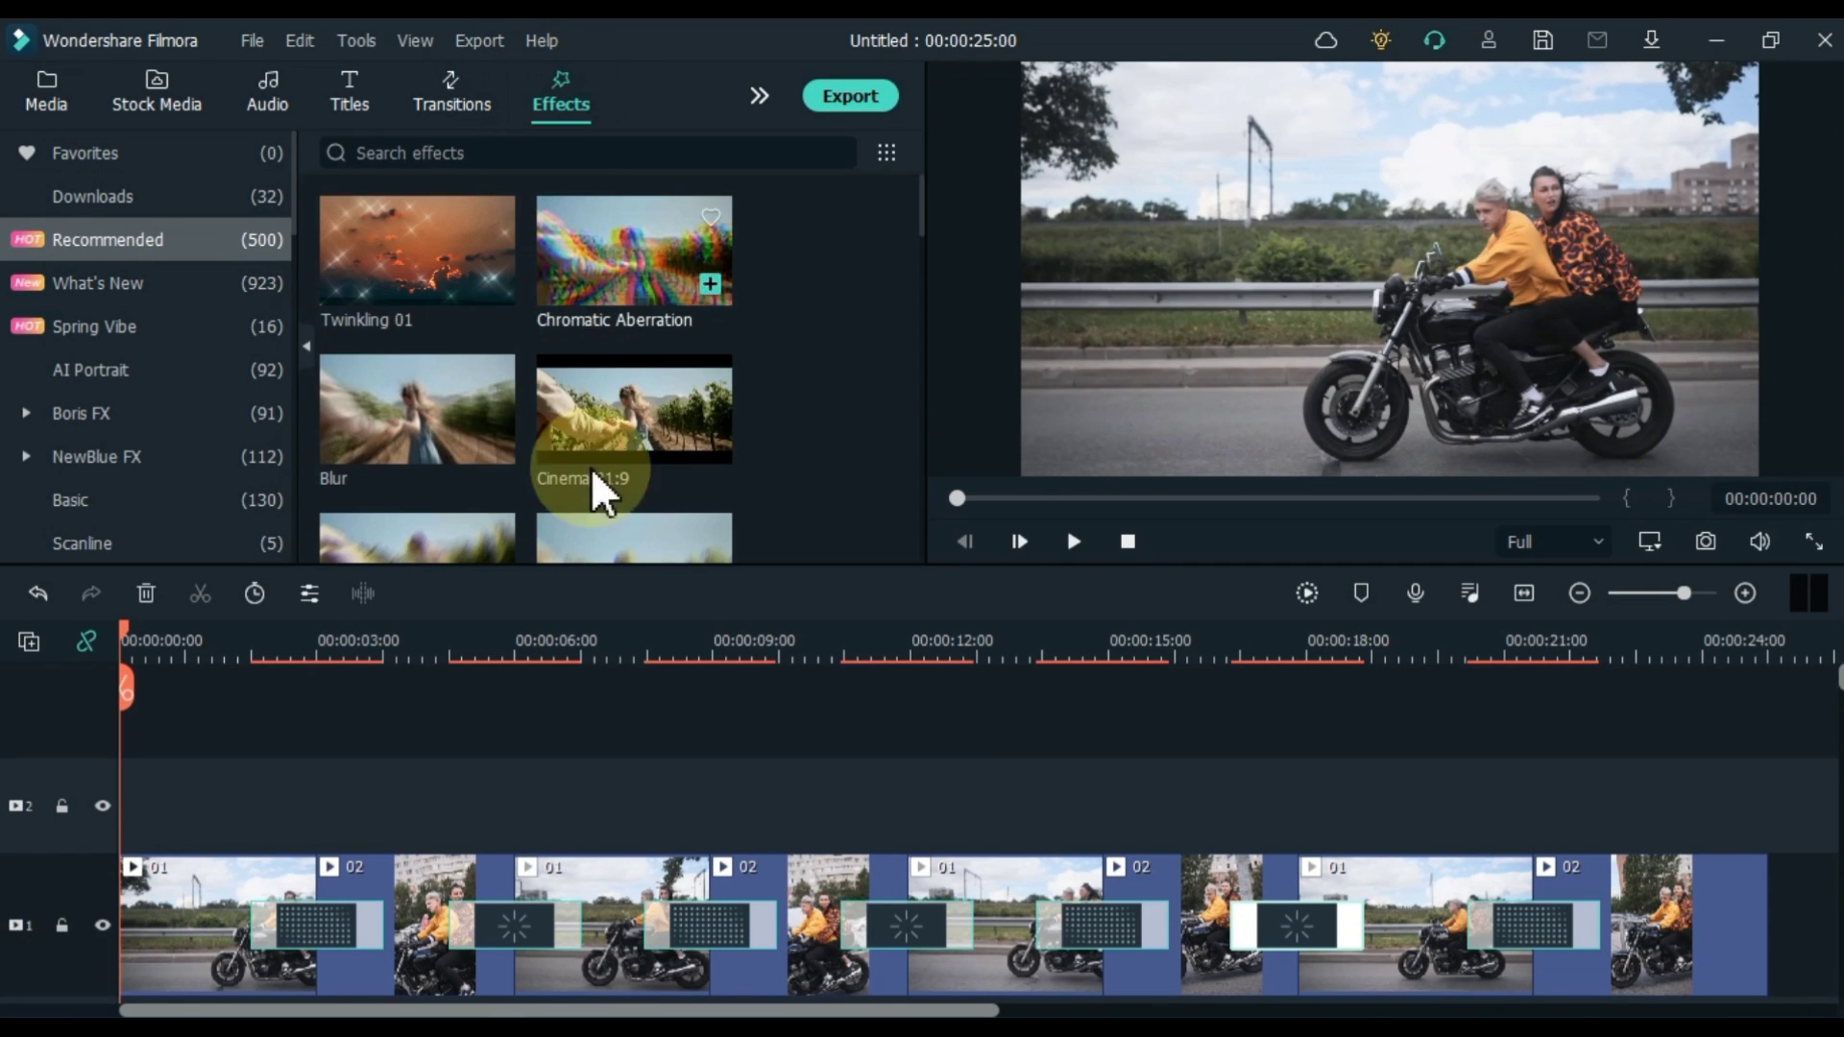
left_click(604, 433)
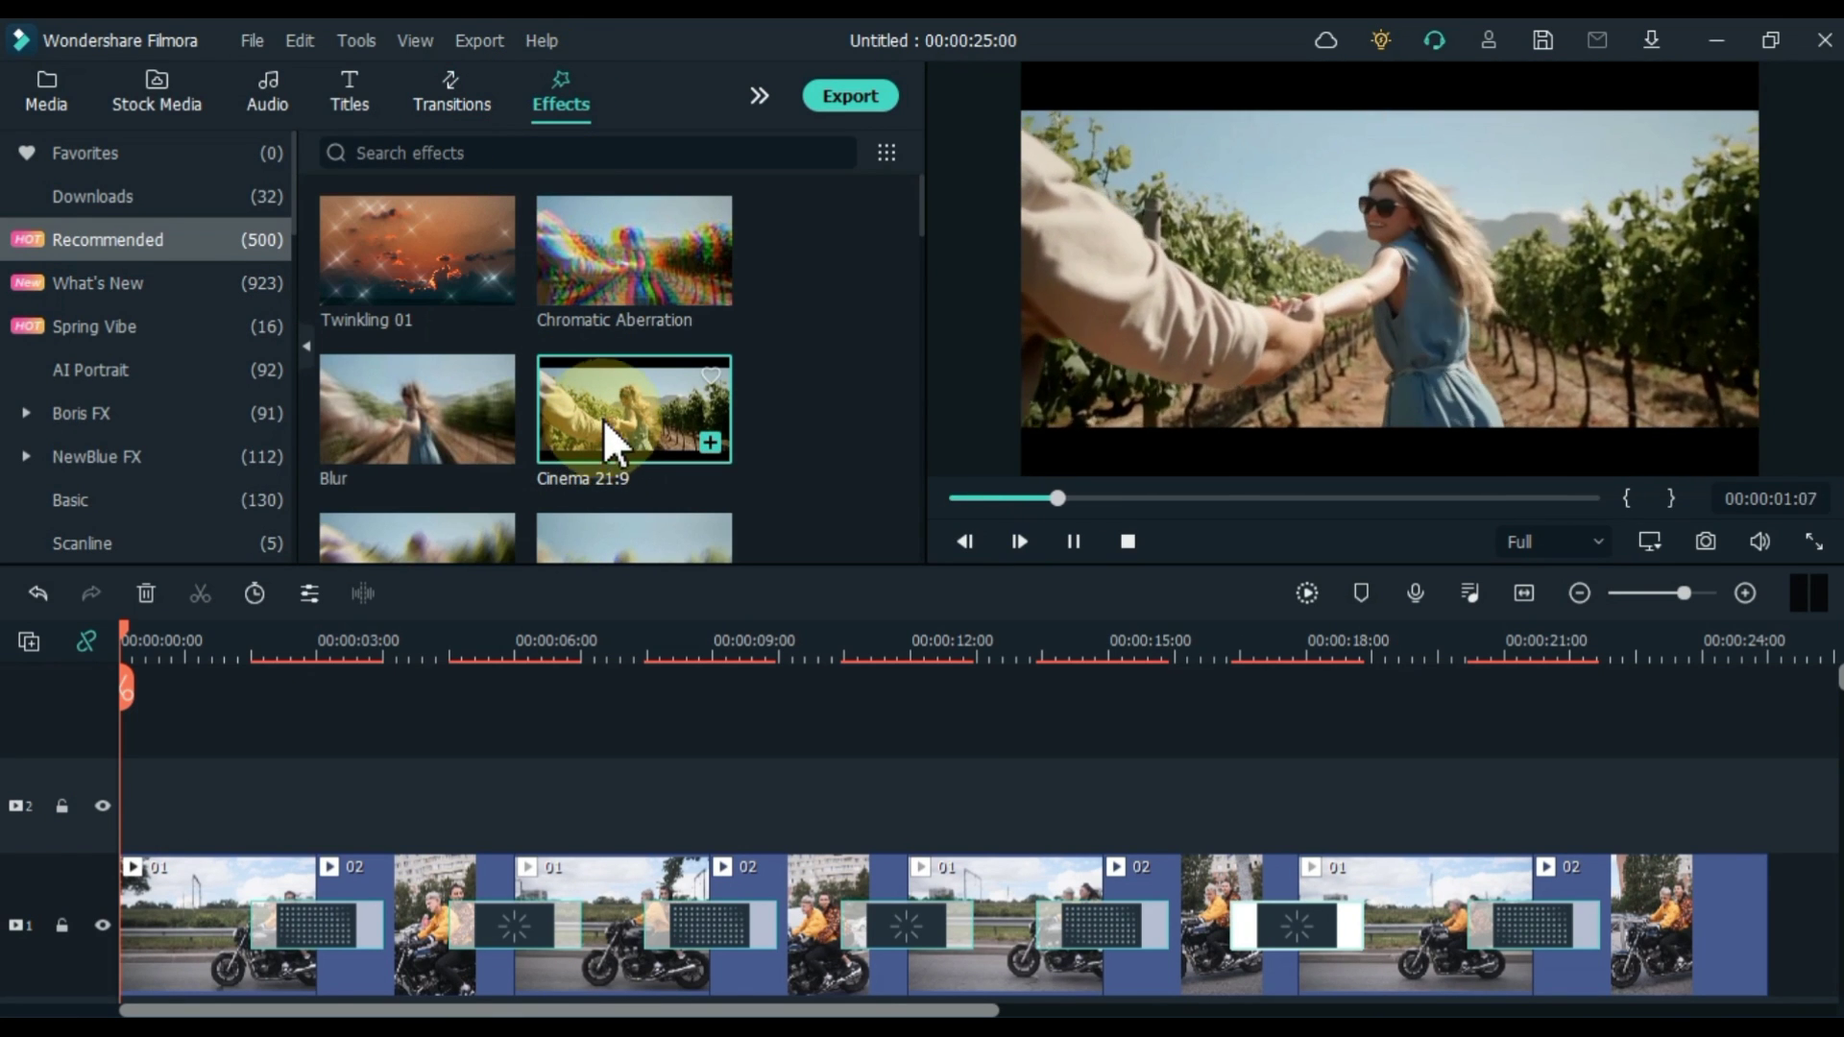
left_click_drag(607, 397, 111, 780)
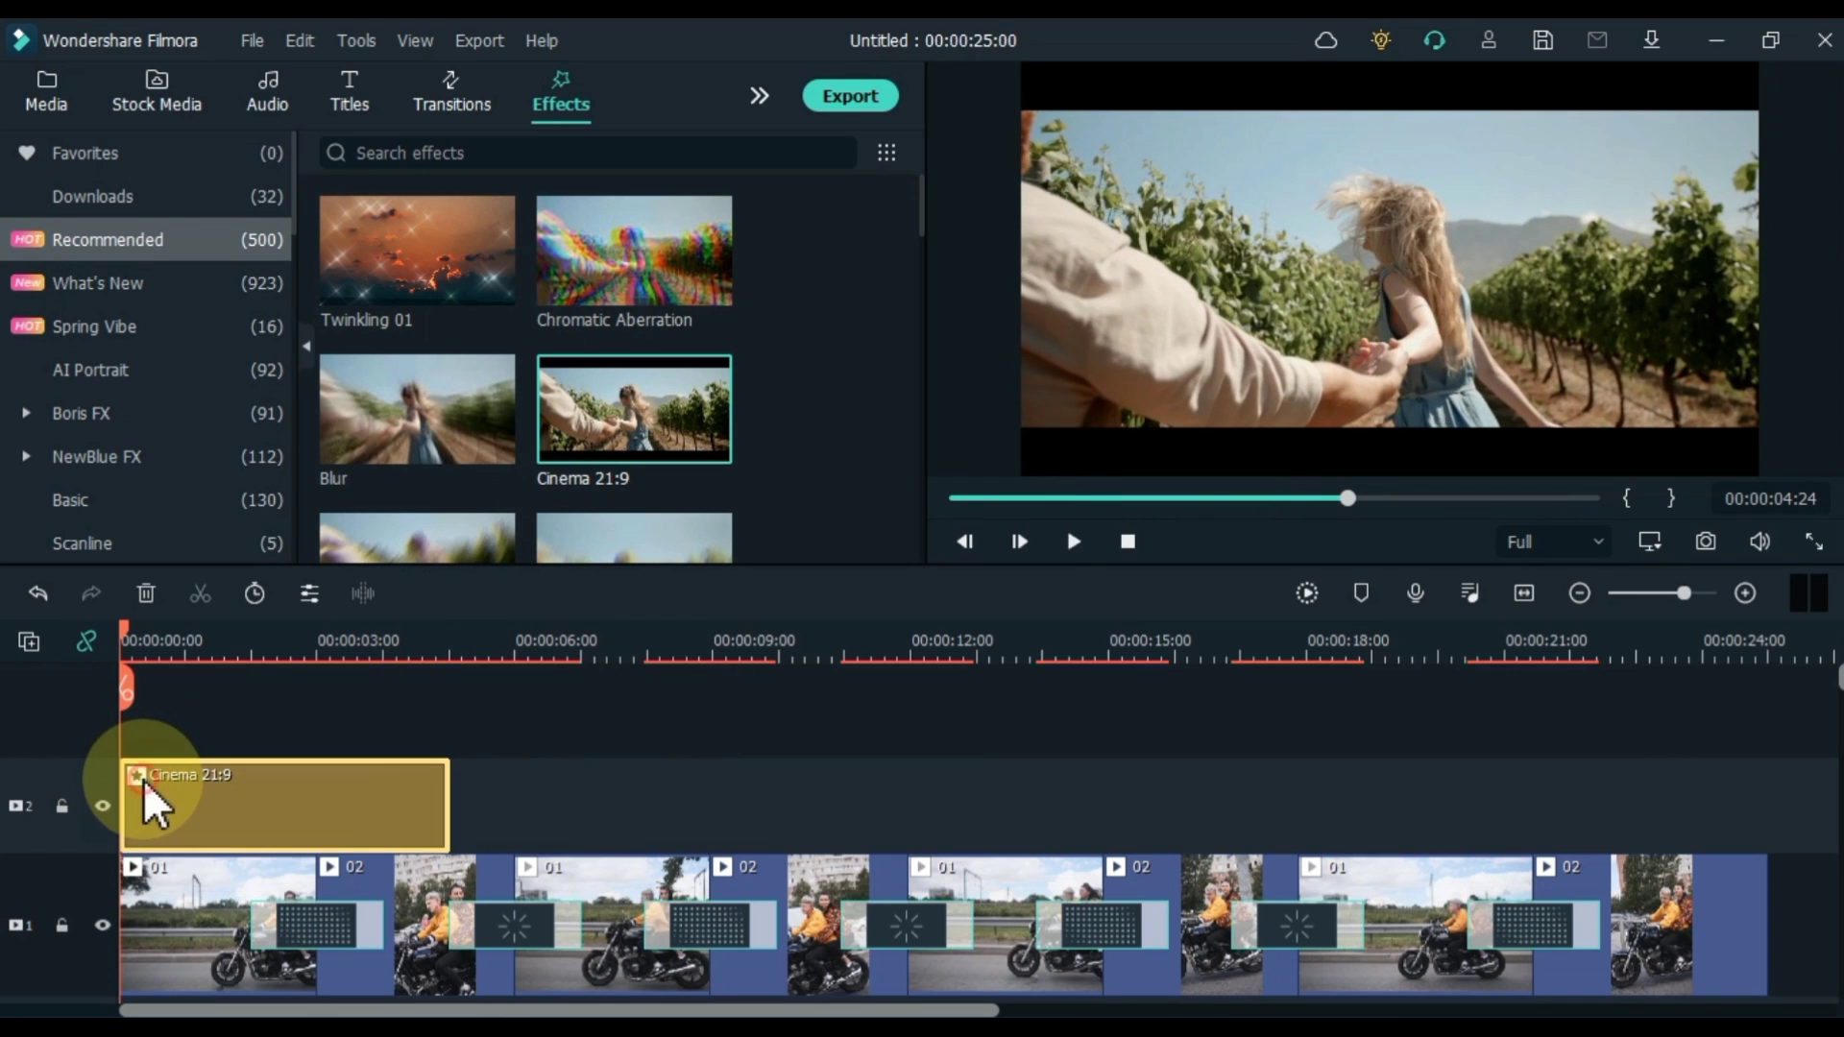
left_click_drag(446, 789, 1763, 780)
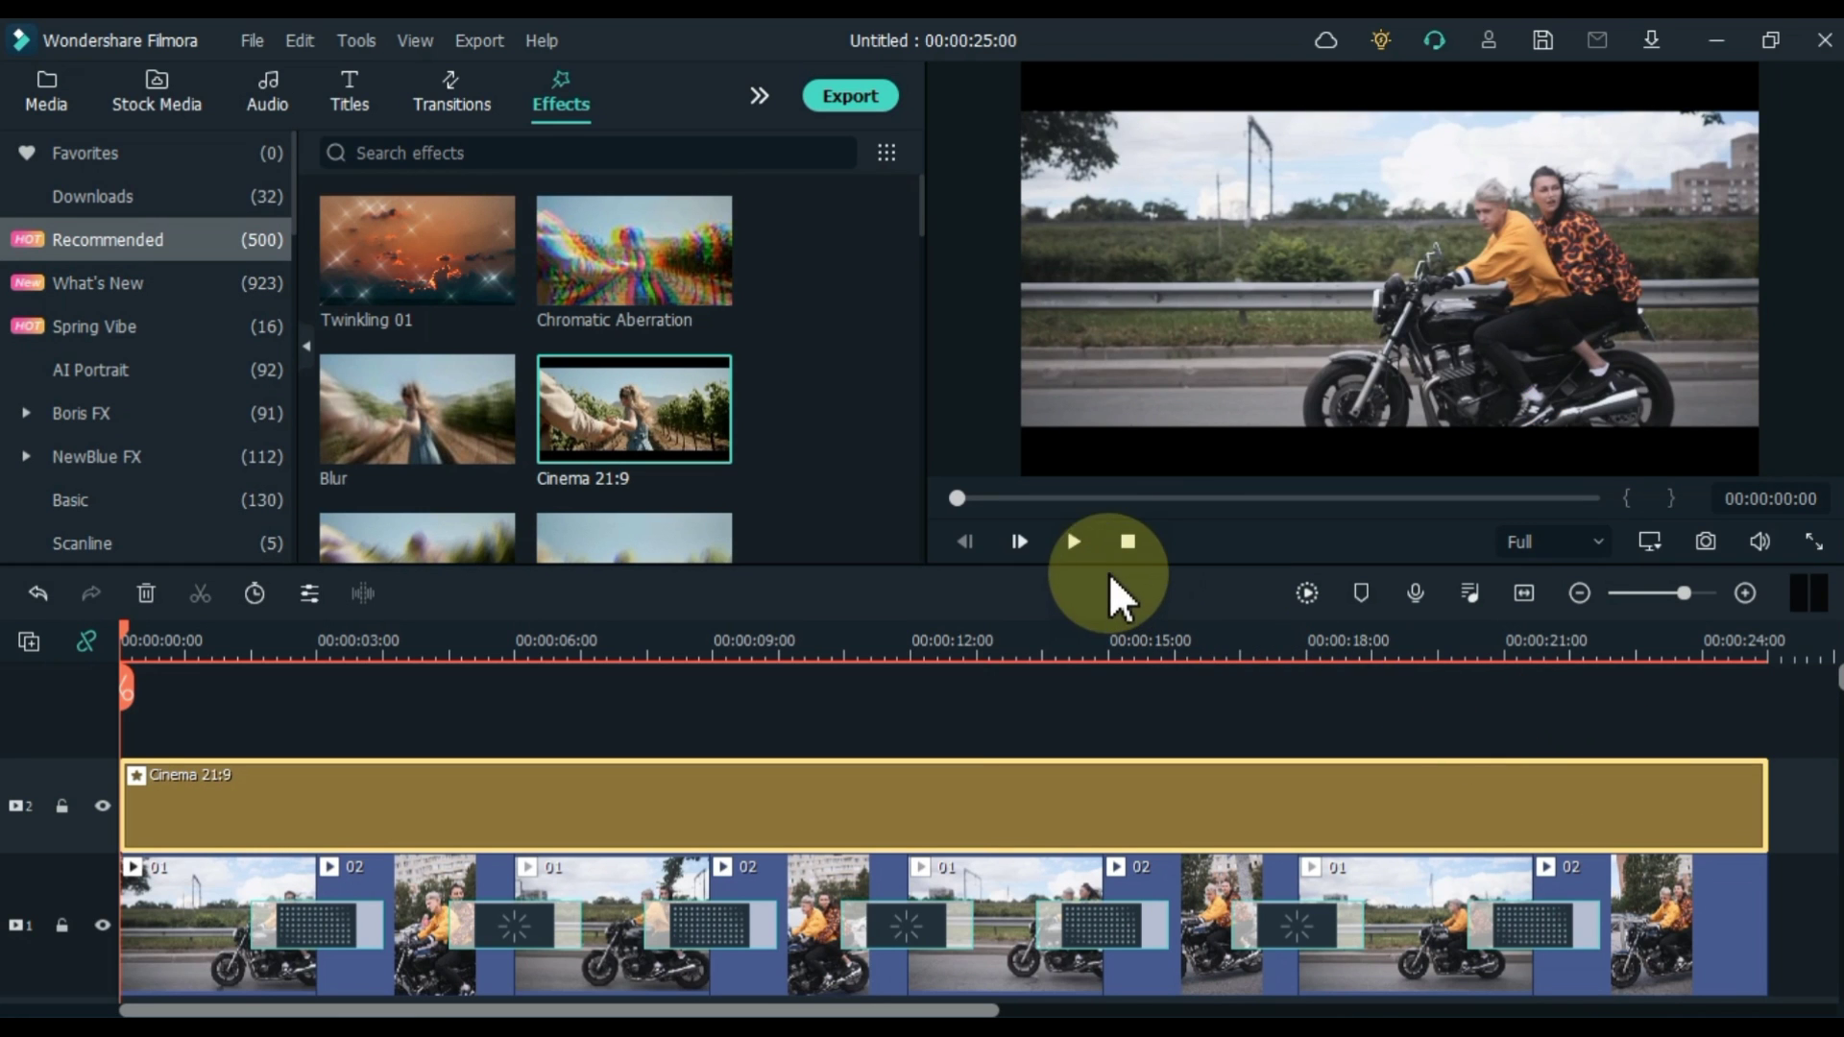
- Play the 25-second letterboxed edit with its Dissolve and Flash transitions in the preview
left_click(1074, 543)
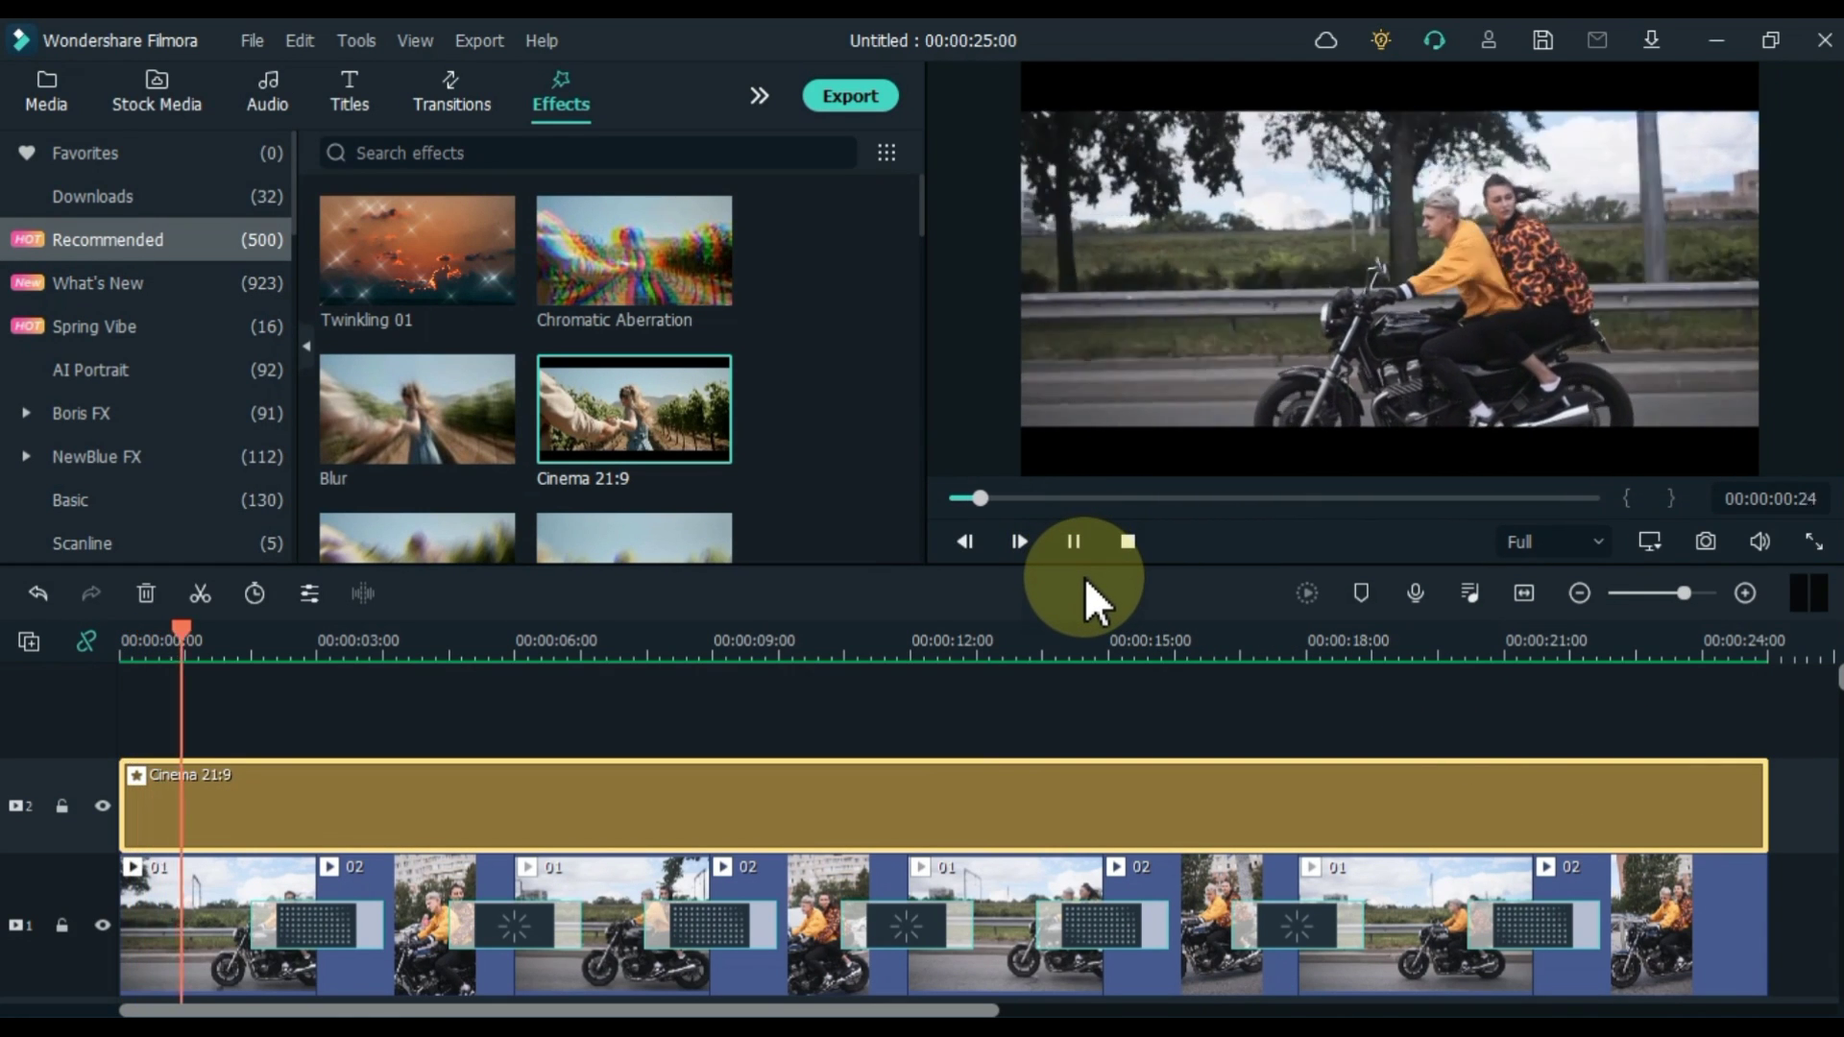